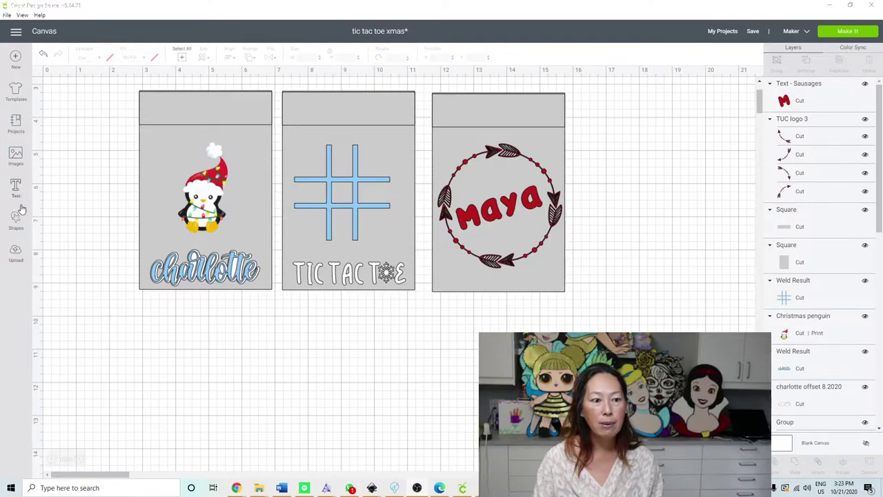
- Insert a square over the middle tag and reshape it into a vertical bar about 0.11" wide and 3.14" tall
click(15, 227)
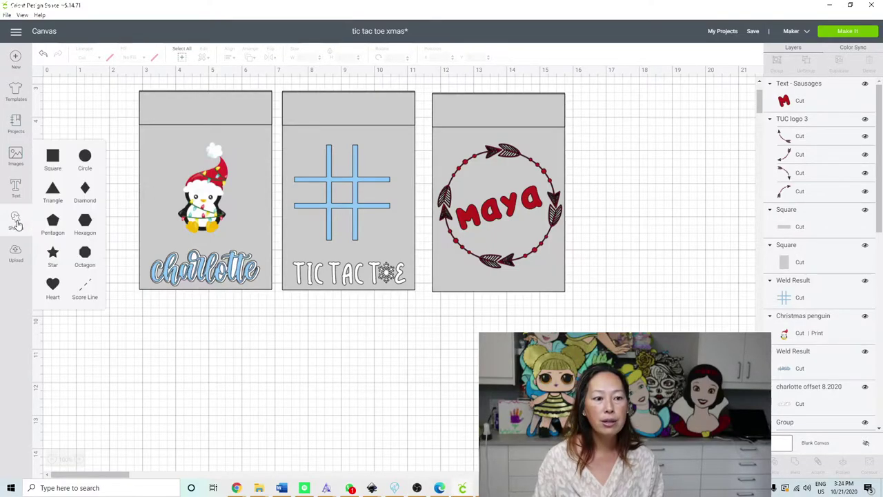
click(49, 161)
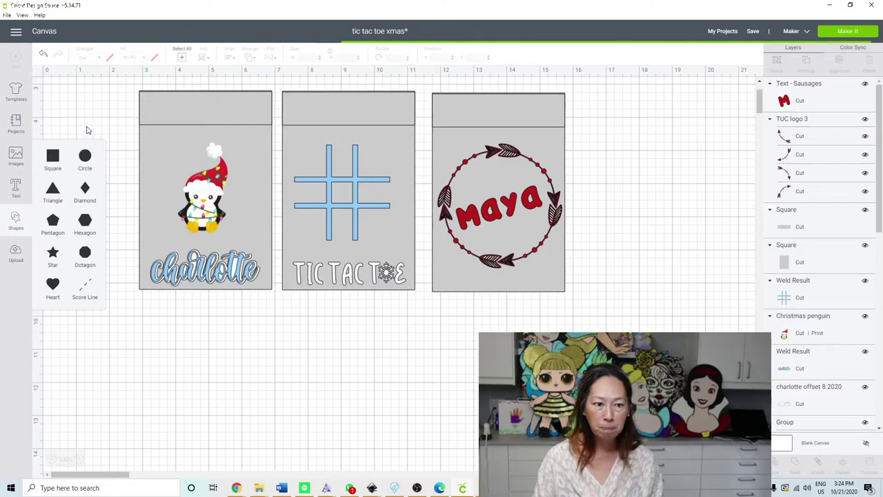
drag(179, 180, 365, 182)
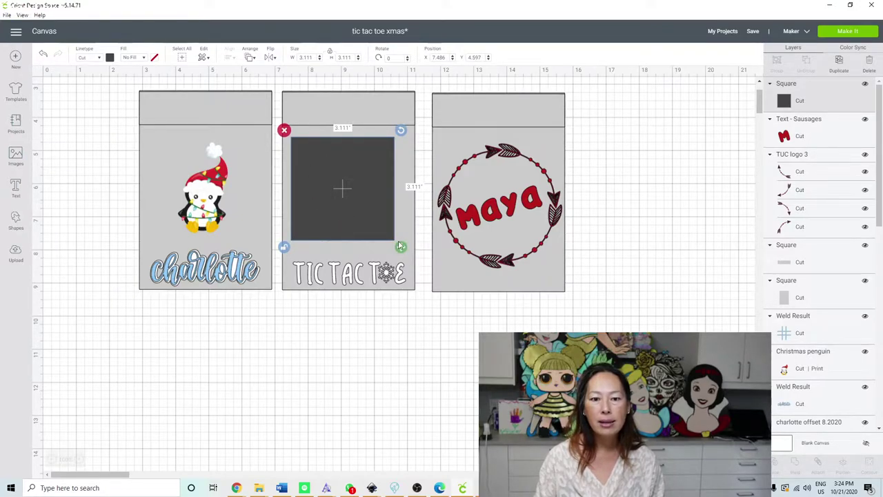
drag(387, 247, 302, 248)
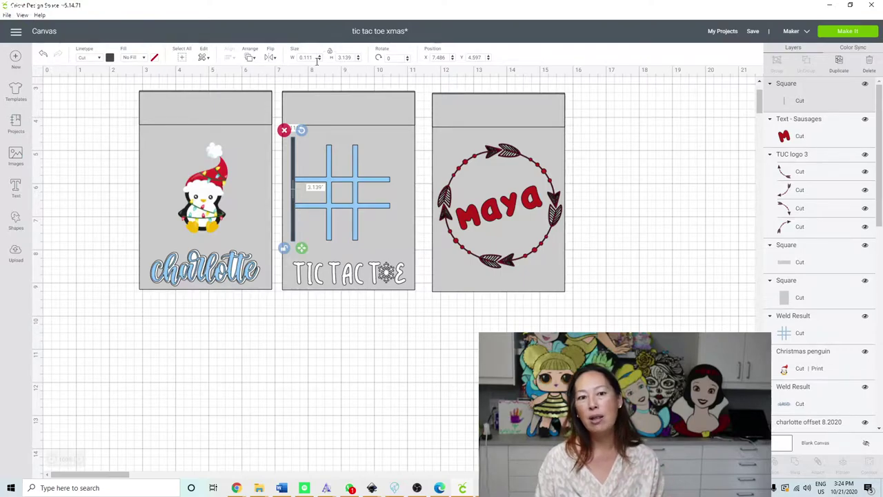
- Set the bar's width to 0.15" and move it to the empty canvas below the middle tag
click(316, 57)
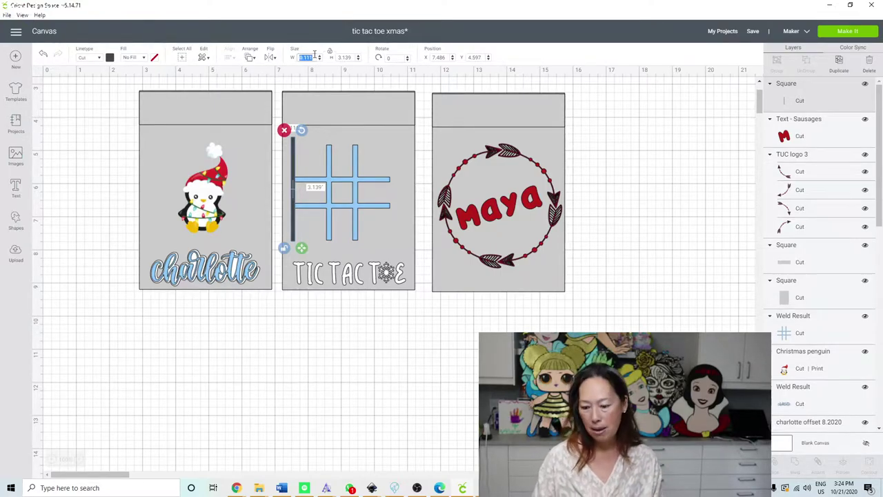
text(15)
click(345, 57)
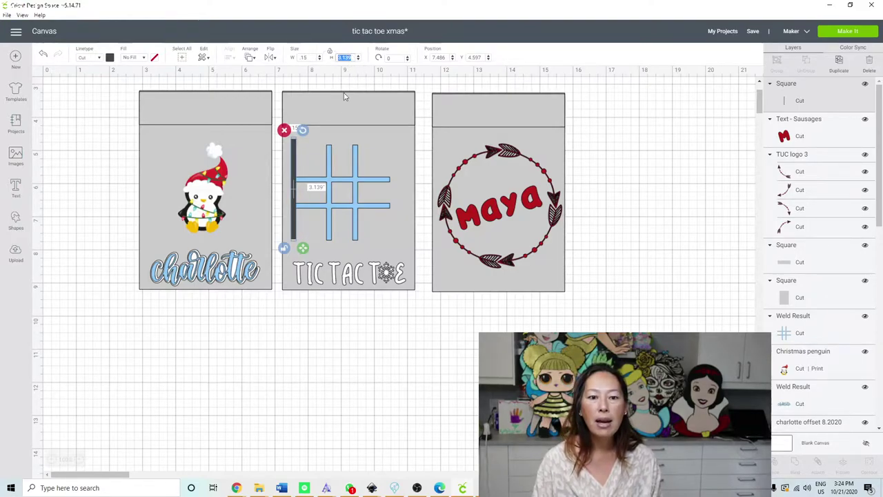
drag(301, 173, 310, 353)
- Duplicate the bar, place the copy parallel beside it about 1" apart, and align both bars at the bottom
click(839, 60)
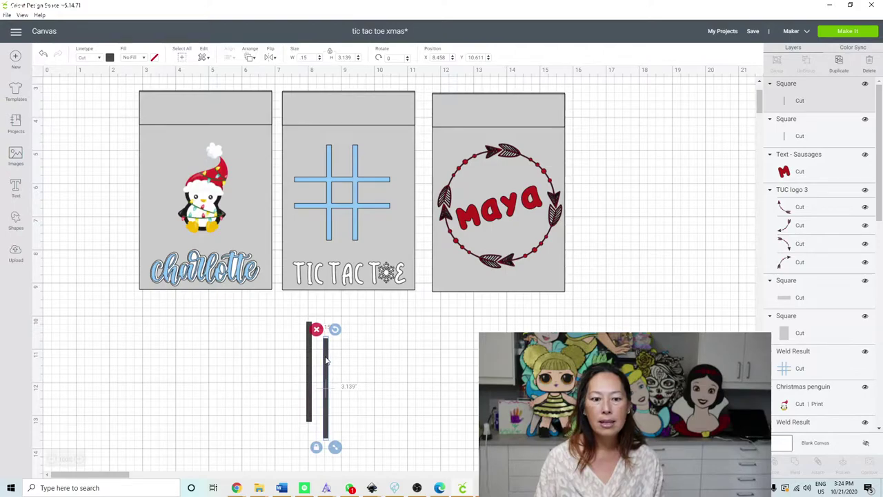
drag(327, 354, 343, 344)
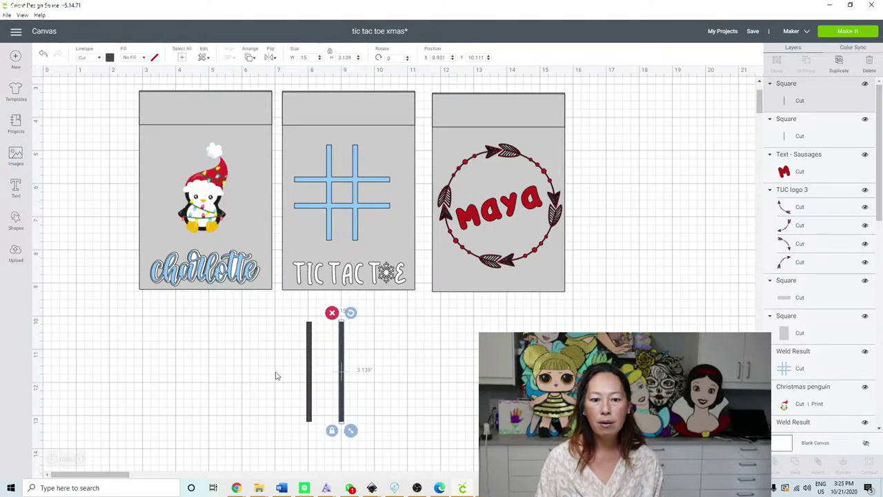
click(239, 373)
drag(244, 364, 382, 422)
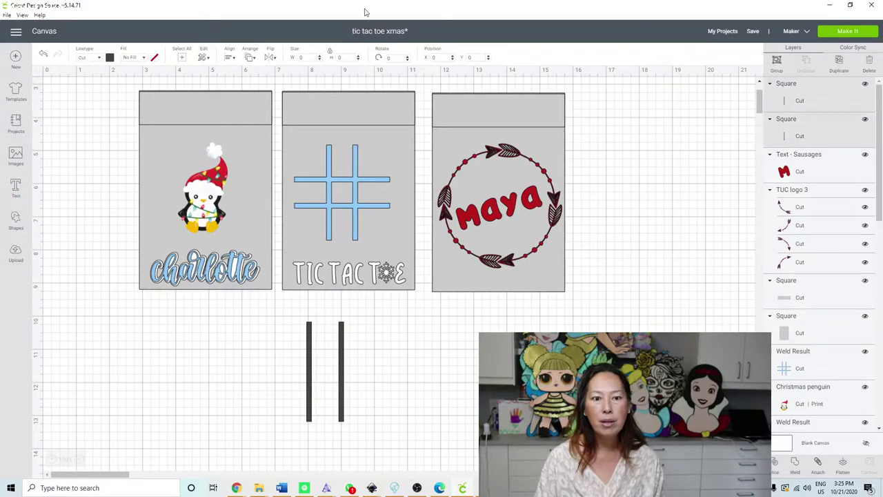
click(231, 60)
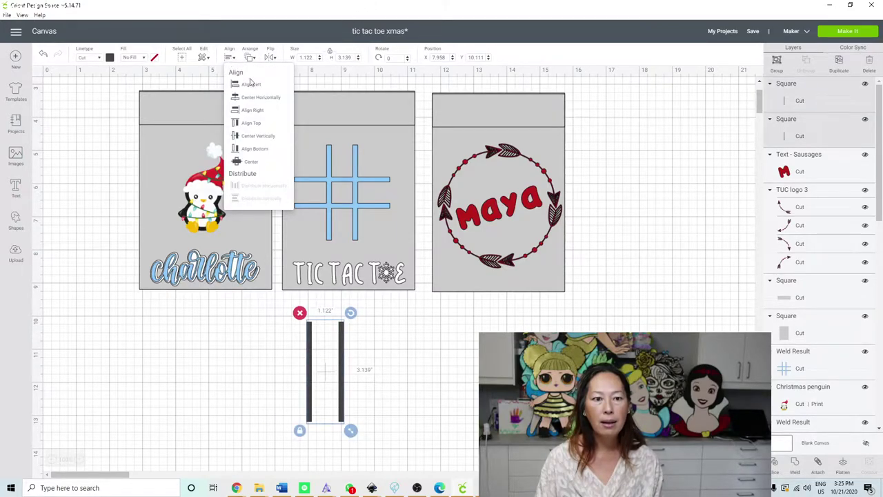
click(261, 152)
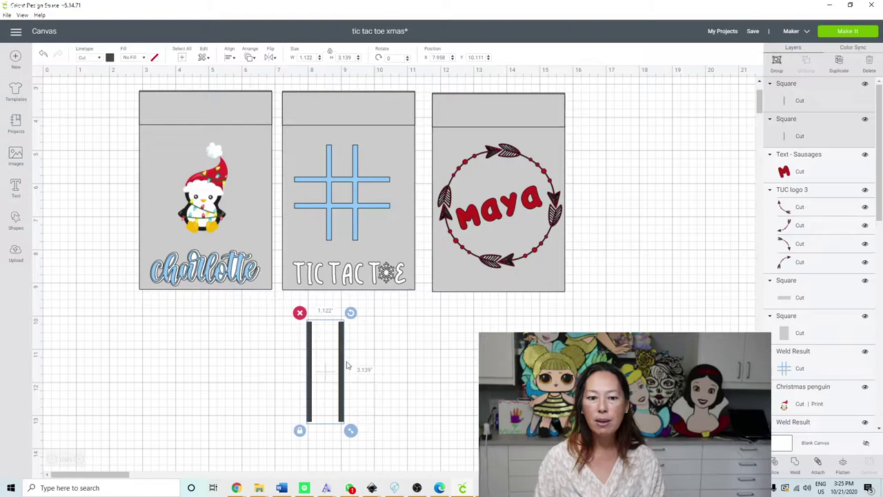
- Group the two vertical bars, duplicate the group, and rotate the copy to 90 degrees
click(777, 62)
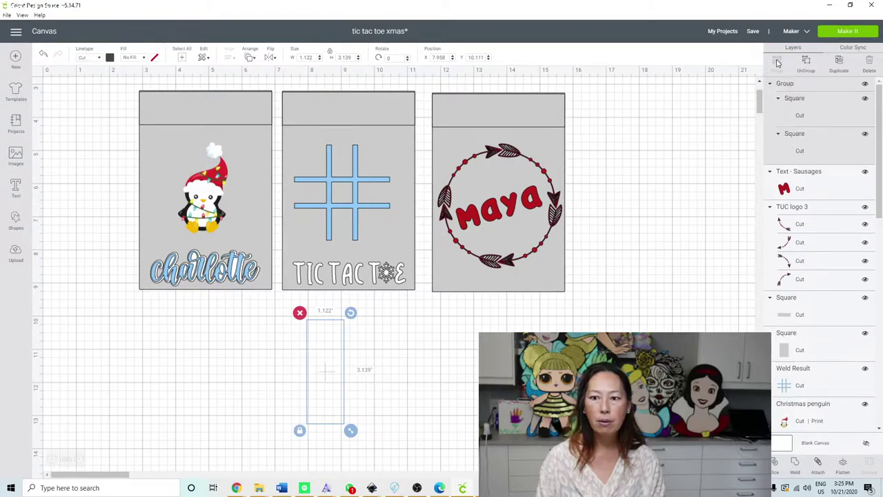
click(839, 64)
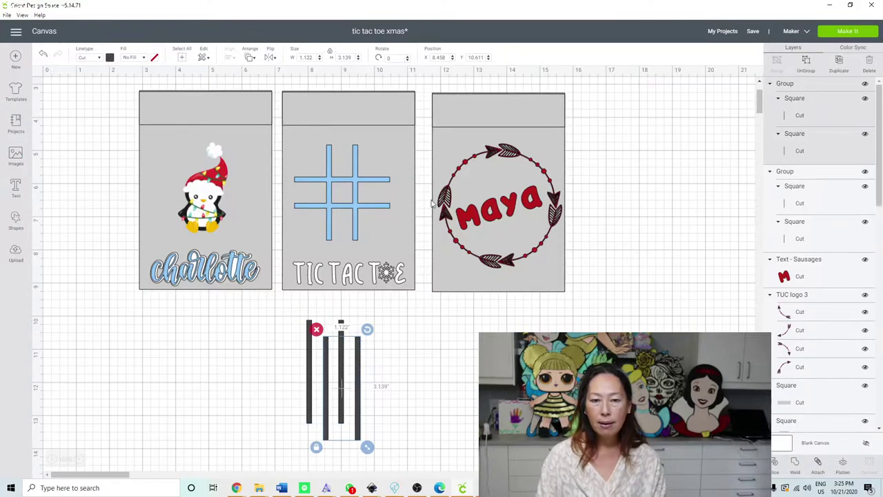
click(388, 58)
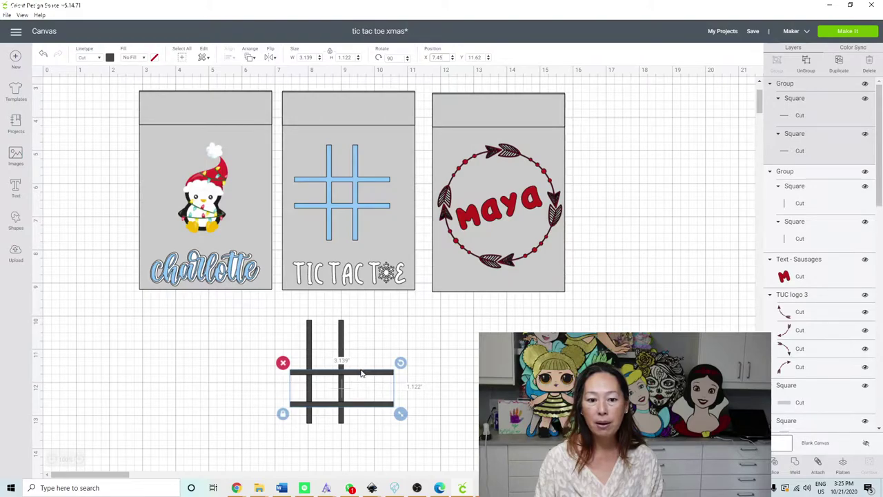
- Center the vertical and horizontal bar groups on each other and weld them into one tic tac toe grid
drag(237, 349, 480, 428)
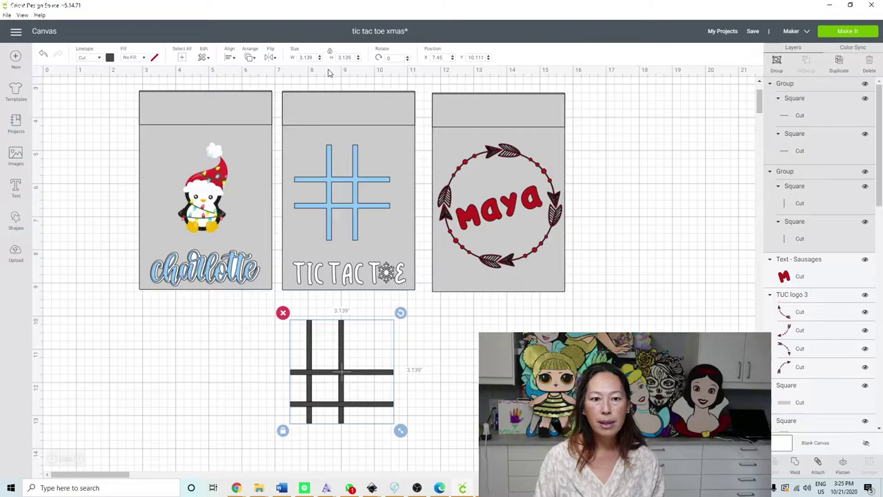
click(233, 63)
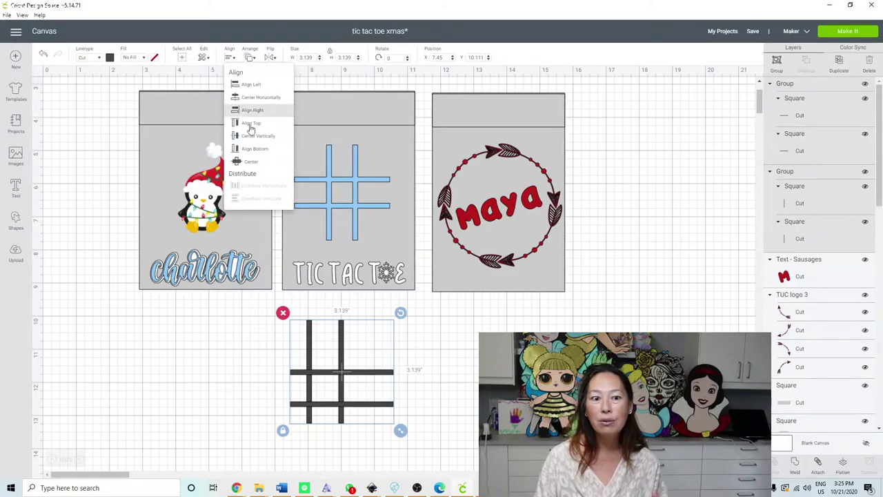
click(246, 162)
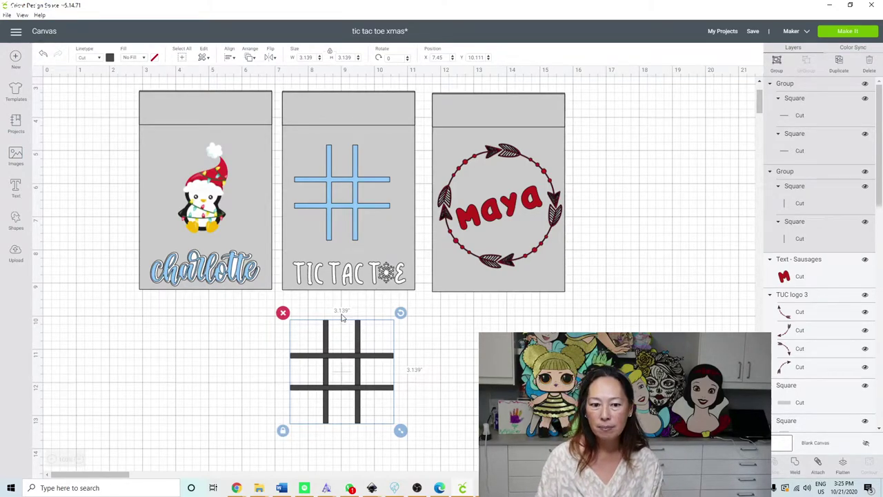
click(794, 461)
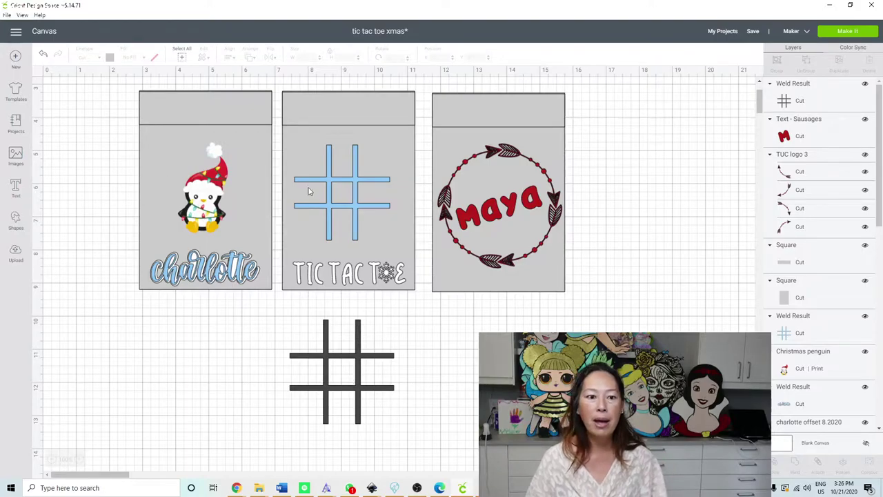
- Save the project under the new name "tic tac toe xmas - demo recording"
click(753, 32)
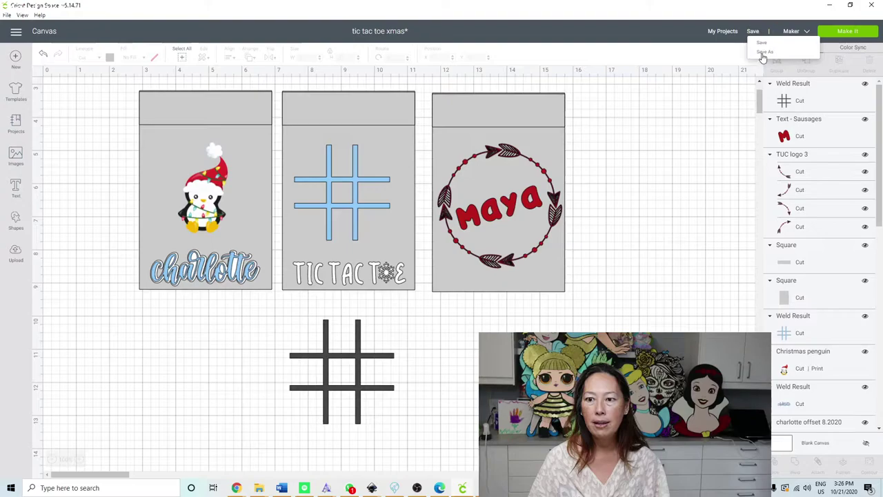
click(763, 54)
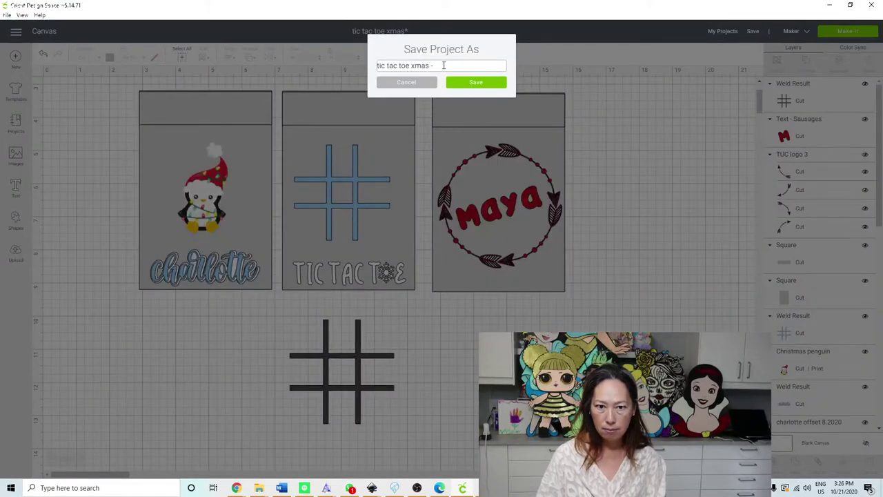
text(demo recording)
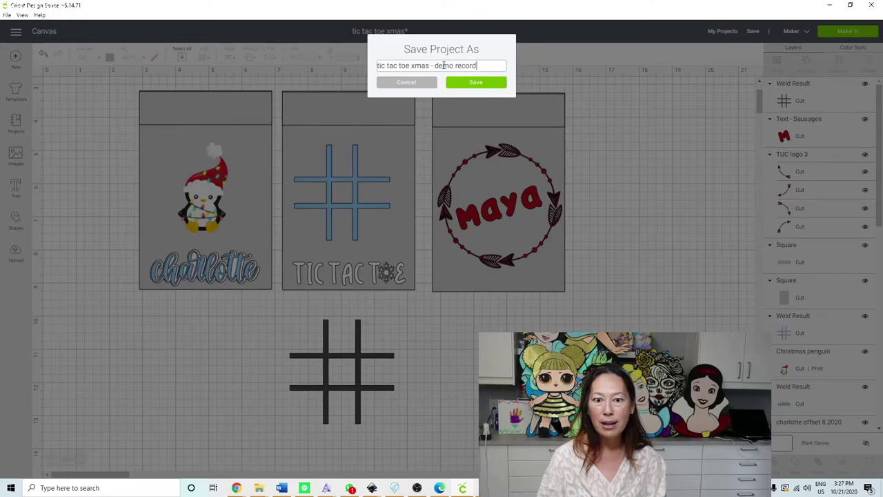
key(Return)
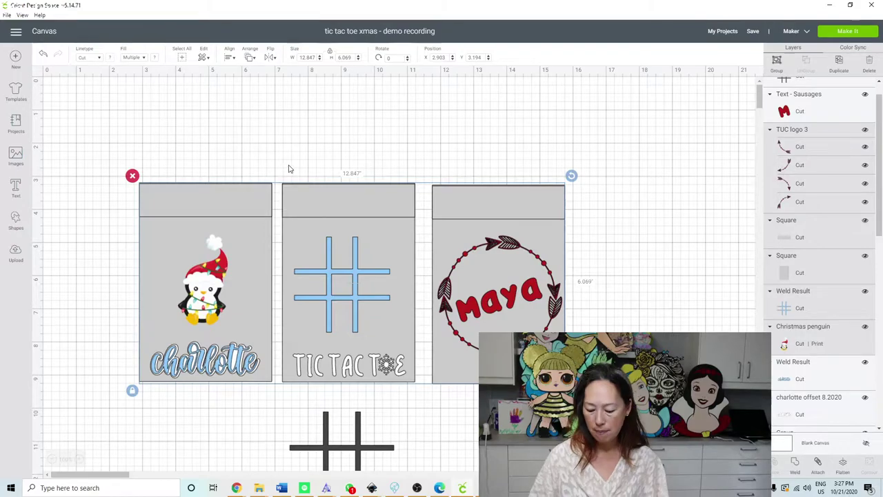
- Delete the three tag designs and all their artwork, keeping only the welded dark grid
key(Delete)
drag(109, 225, 573, 369)
key(Delete)
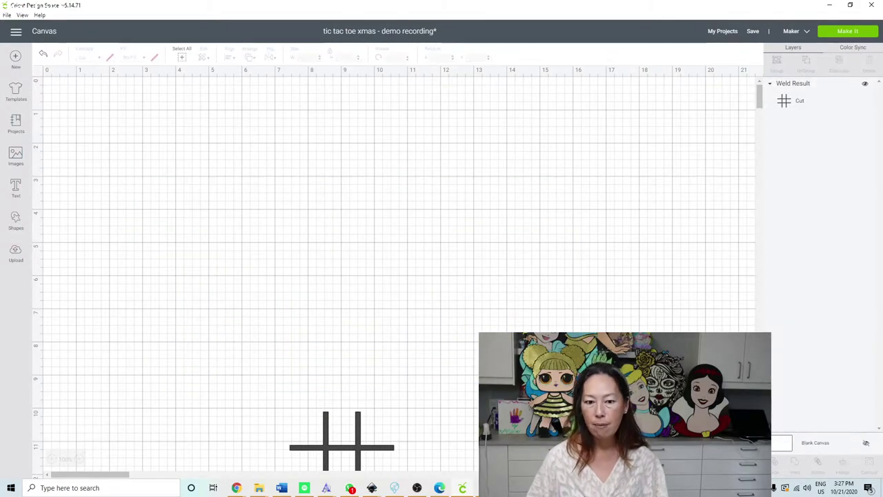
- Open the cut preparation for the grid and apply 20 project copies
click(843, 32)
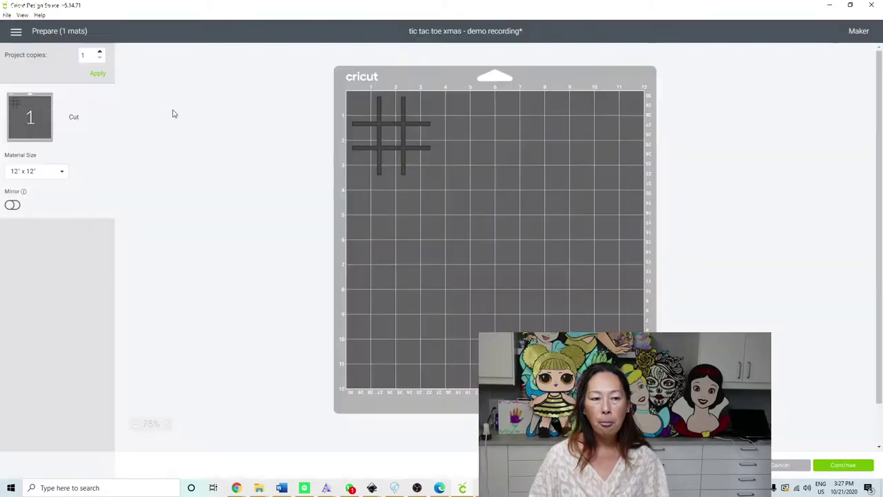
click(97, 58)
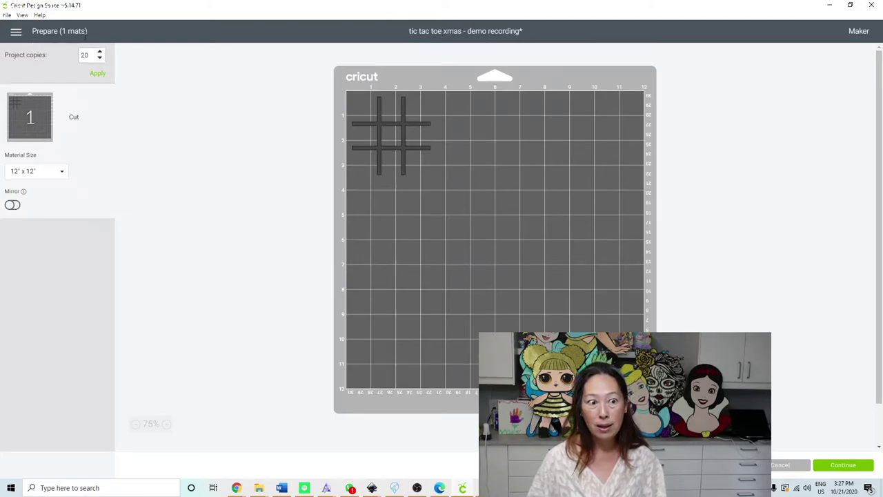
click(100, 74)
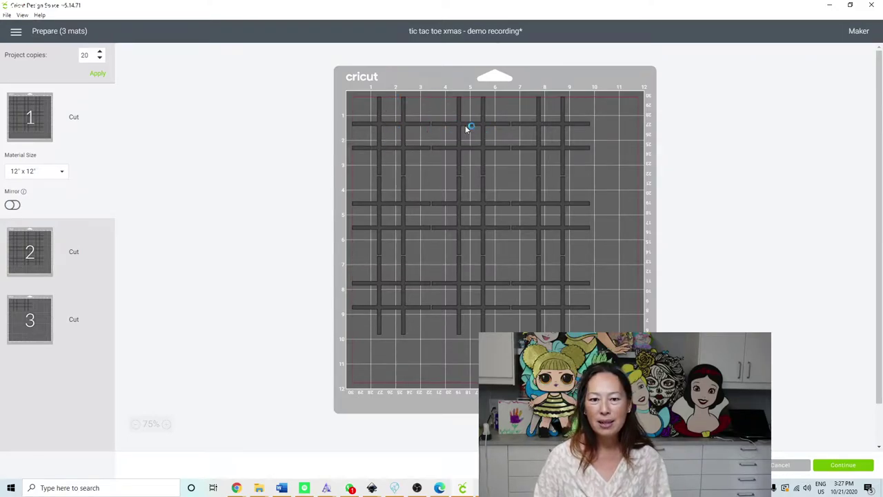
- Rearrange the grids on mat 1, interlocking their bars so that a fourth grid fits in the first row
drag(412, 155, 445, 145)
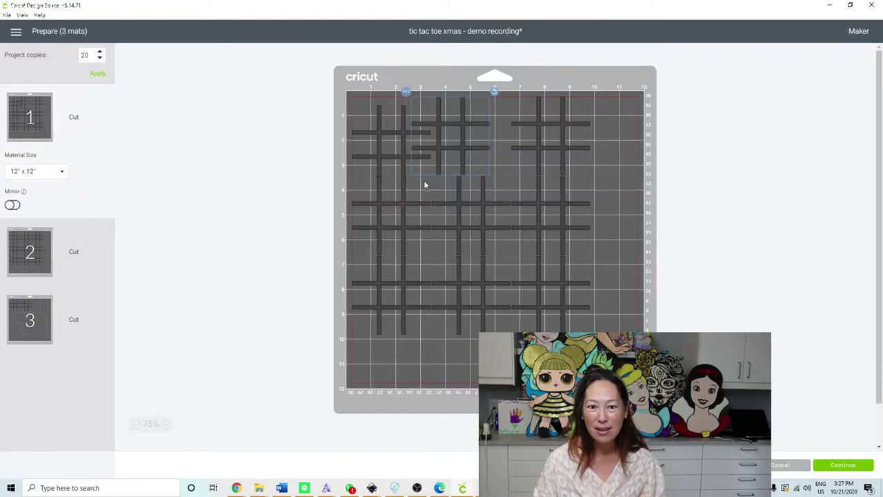
click(654, 304)
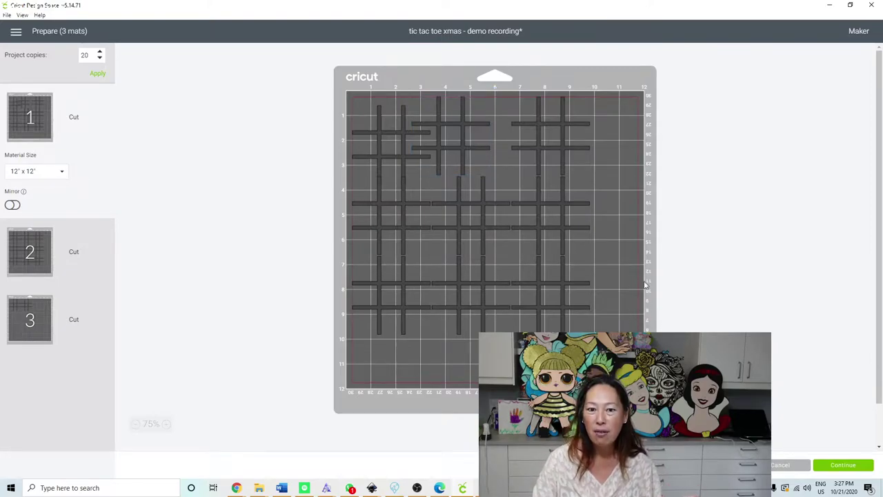
drag(534, 146, 497, 154)
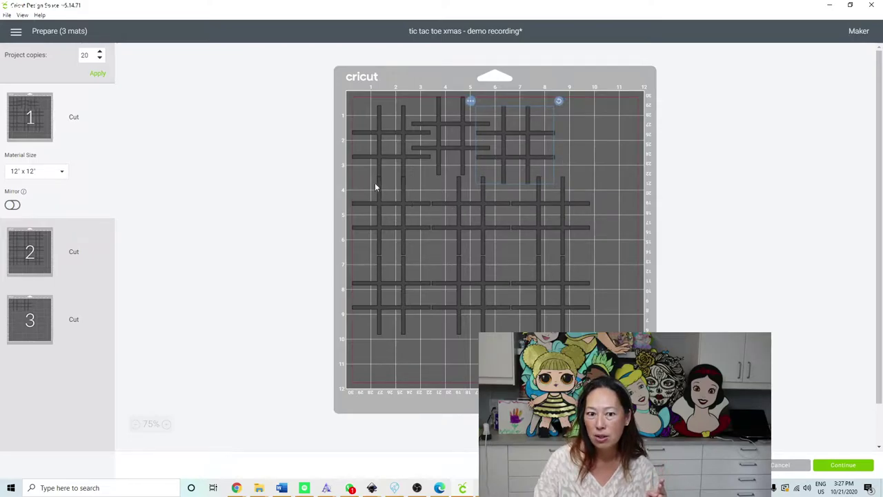
drag(382, 202, 382, 252)
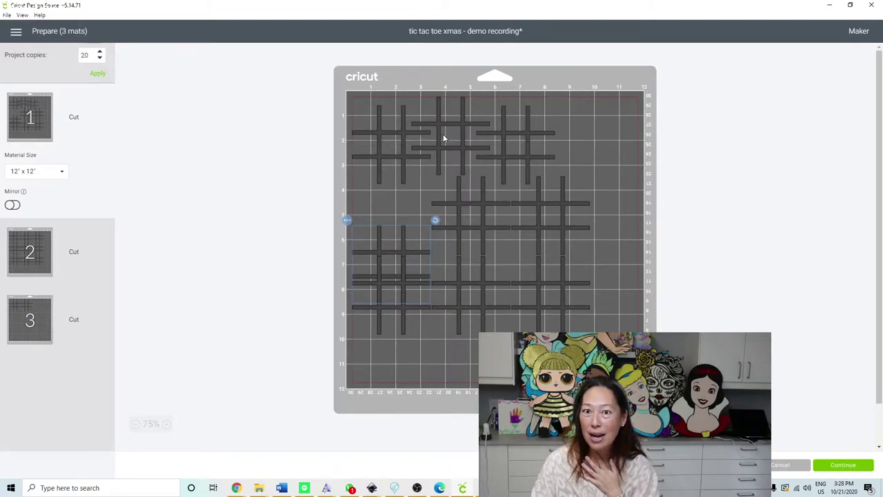
drag(563, 203, 562, 91)
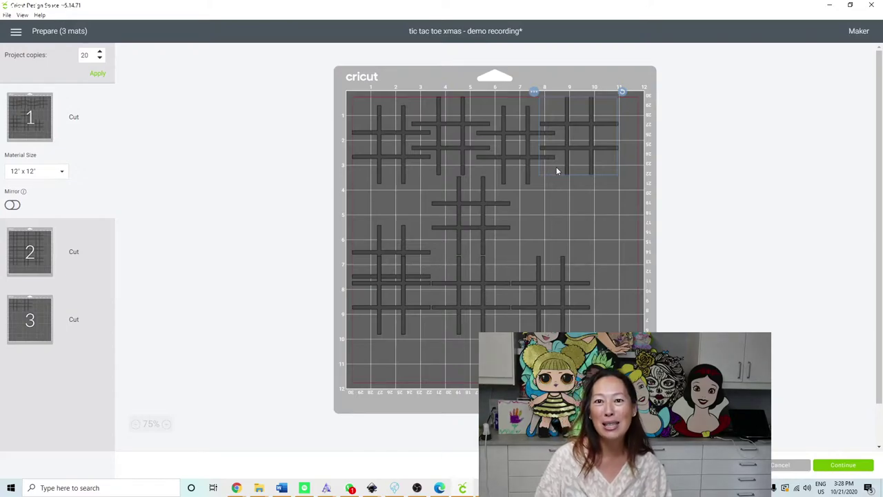
drag(562, 128, 583, 185)
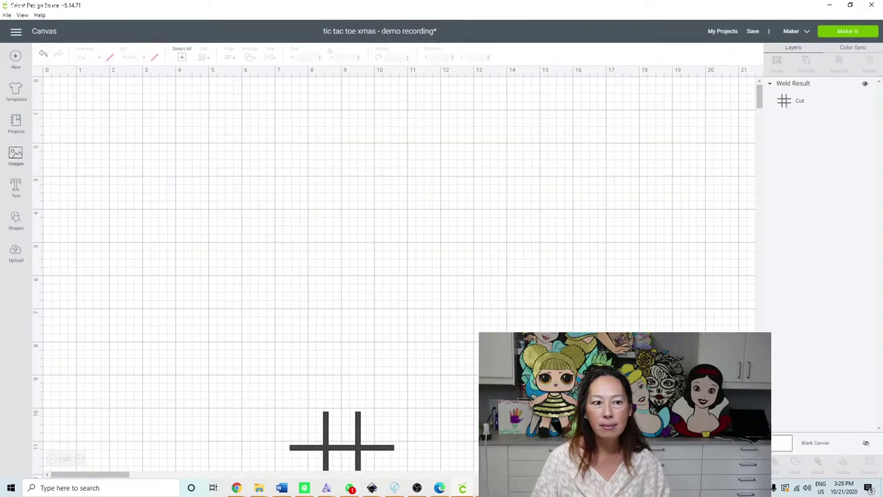
- Reopen the saved project "tic tac toe xmas - demo recording" from the home page, replacing the unsaved canvas
click(16, 34)
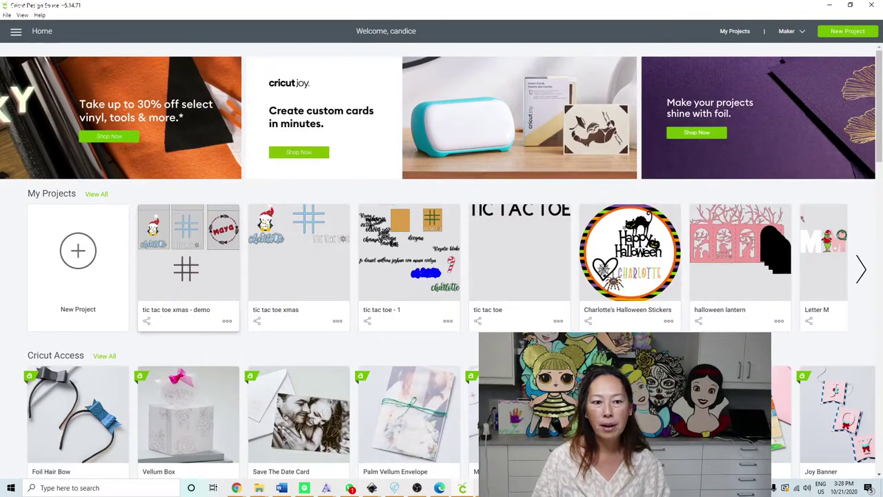
click(188, 262)
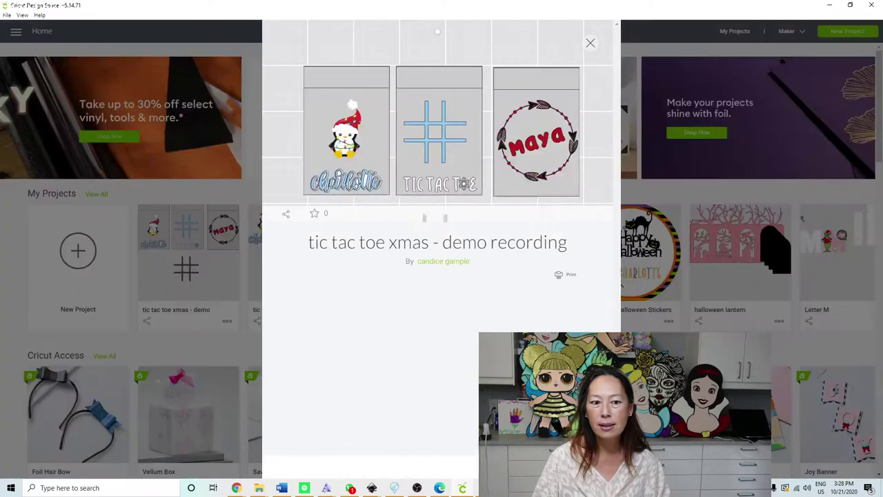
click(397, 209)
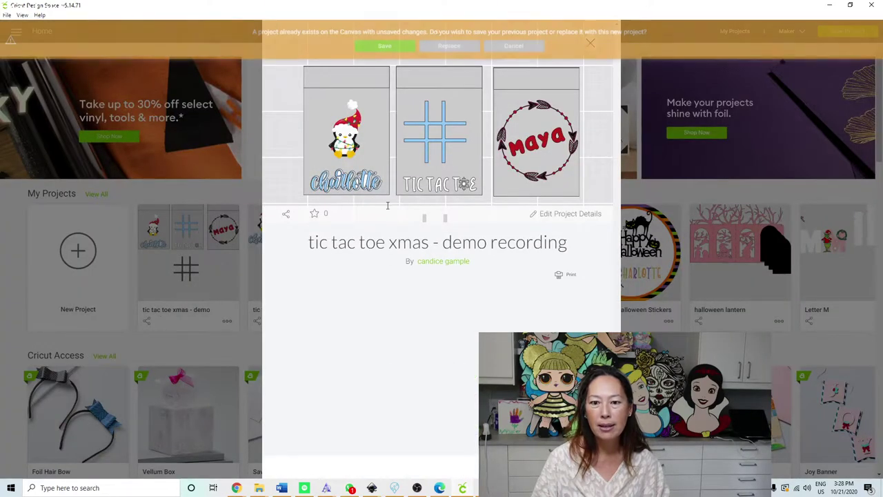
click(448, 46)
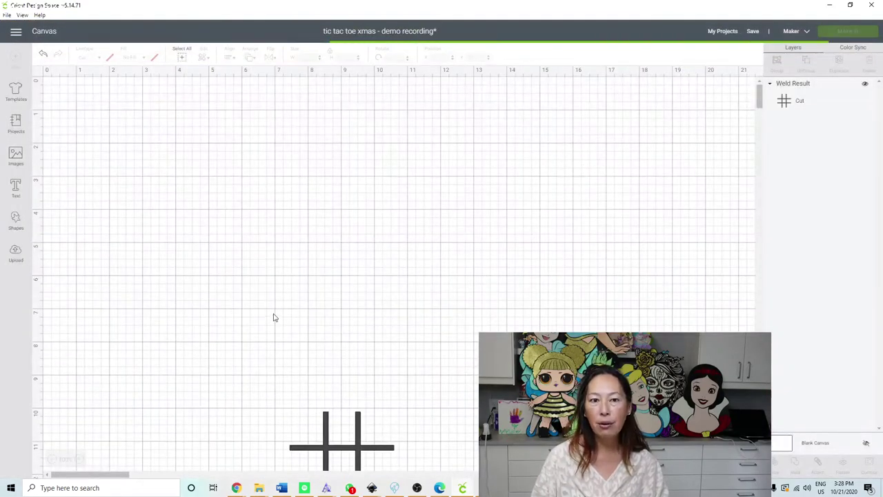
scroll(277, 258, down, 1)
scroll(277, 259, down, 5)
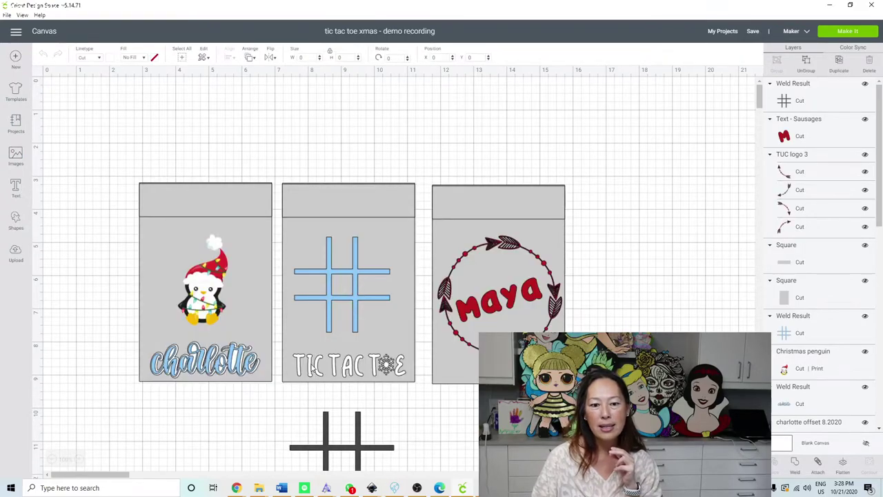
- Inspect the TIC TAC TOE lettering, the name artwork beneath the penguin and the two rectangles of the first bag template
click(312, 370)
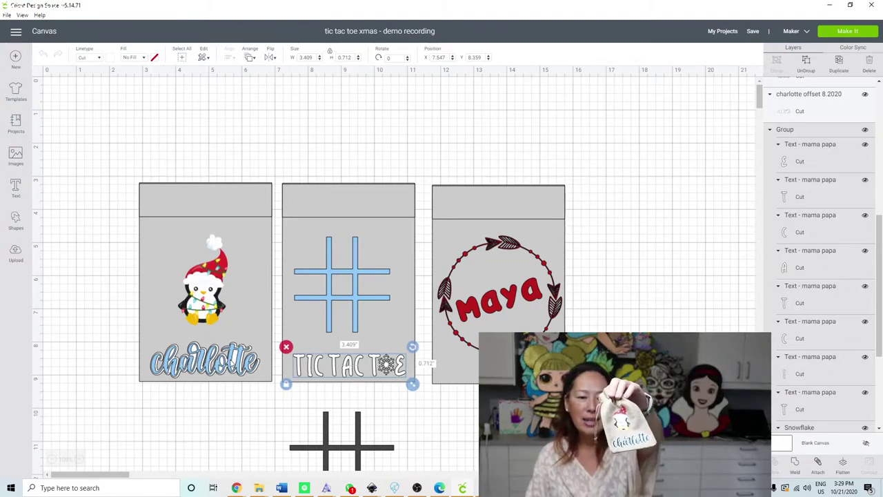
click(231, 362)
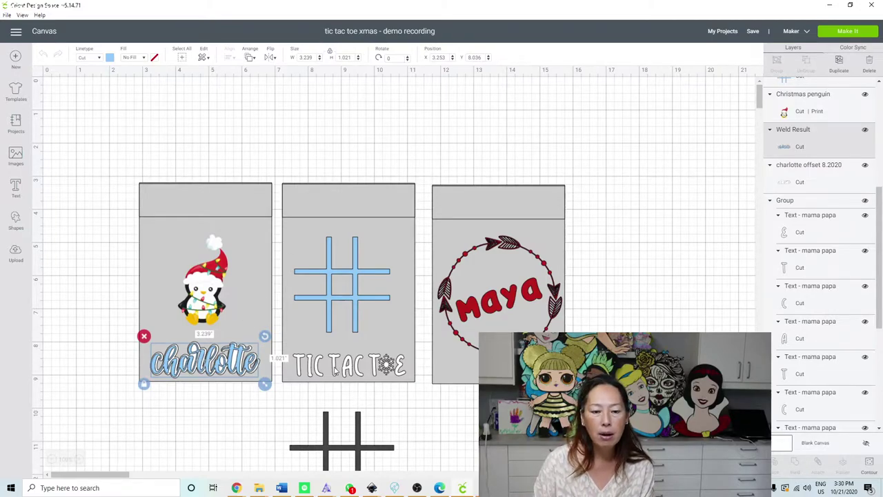
scroll(334, 370, down, 3)
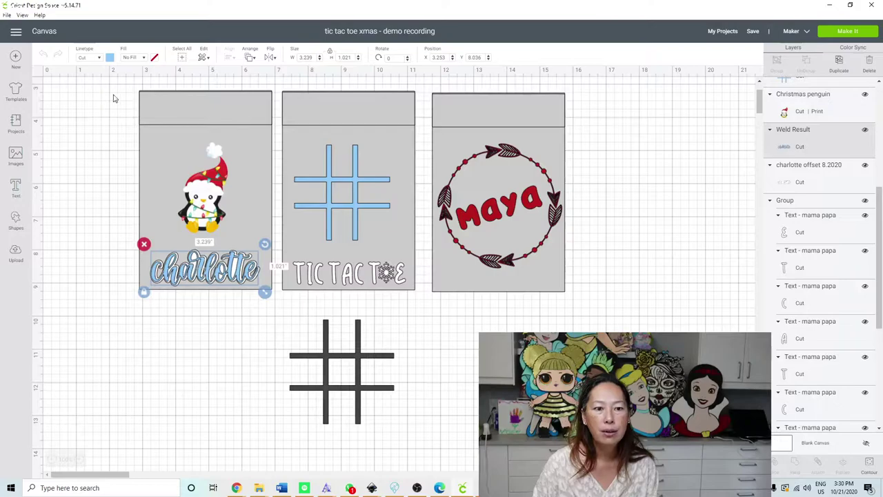
click(135, 131)
drag(112, 92, 147, 137)
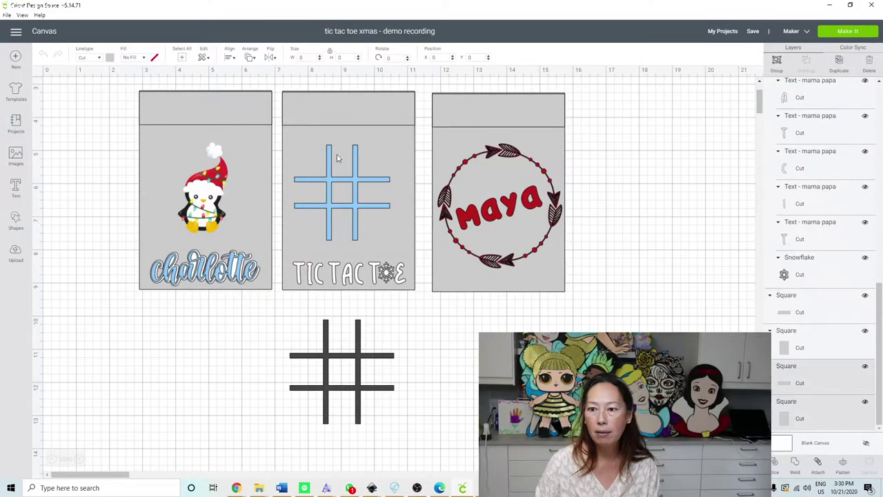
click(69, 156)
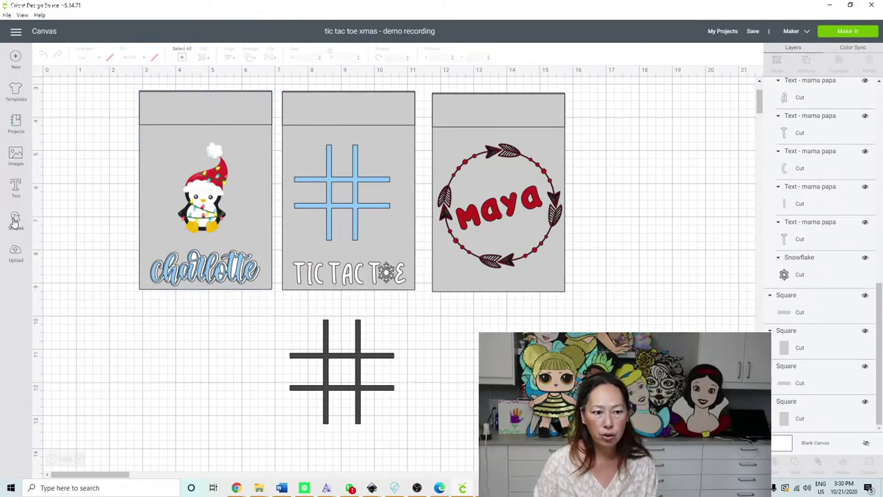
- Add a square shape below the penguin design, unlock its proportions and size it 4 inches wide by 6 inches high
click(15, 221)
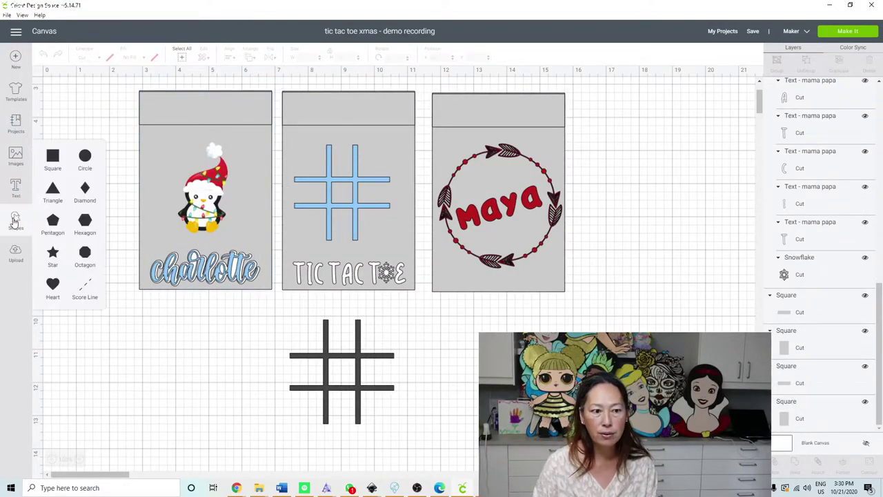
click(52, 158)
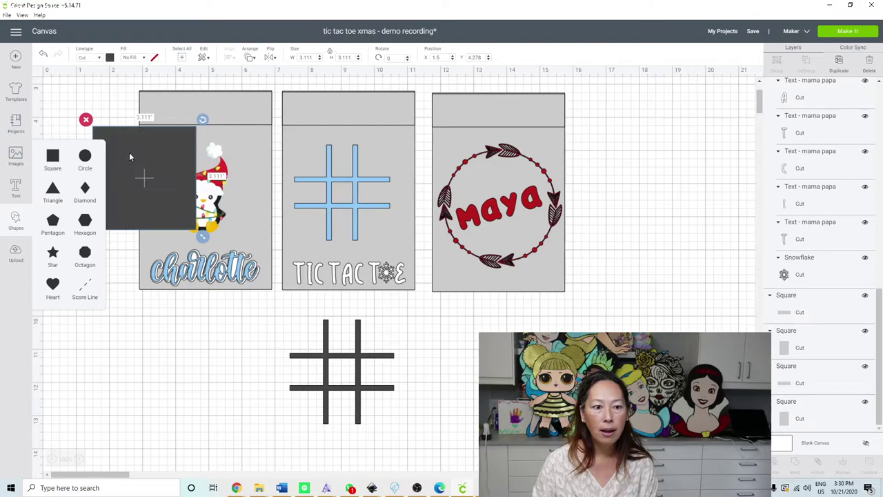
drag(151, 204, 197, 327)
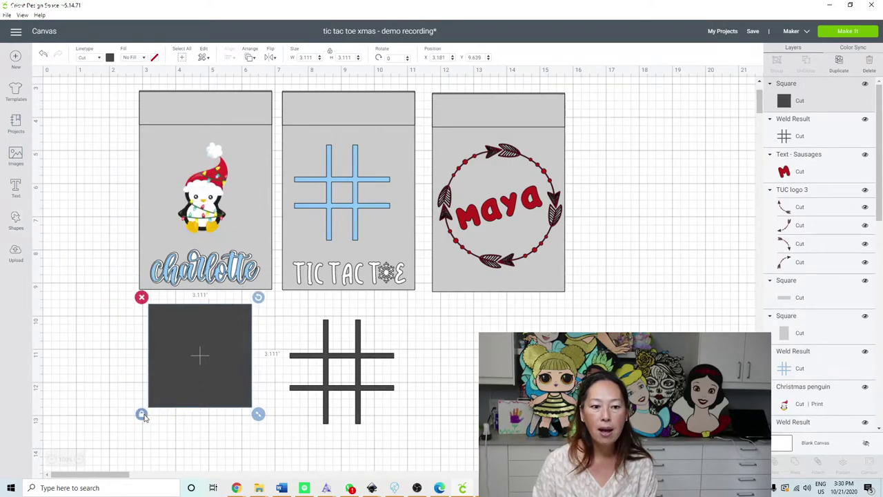
click(141, 414)
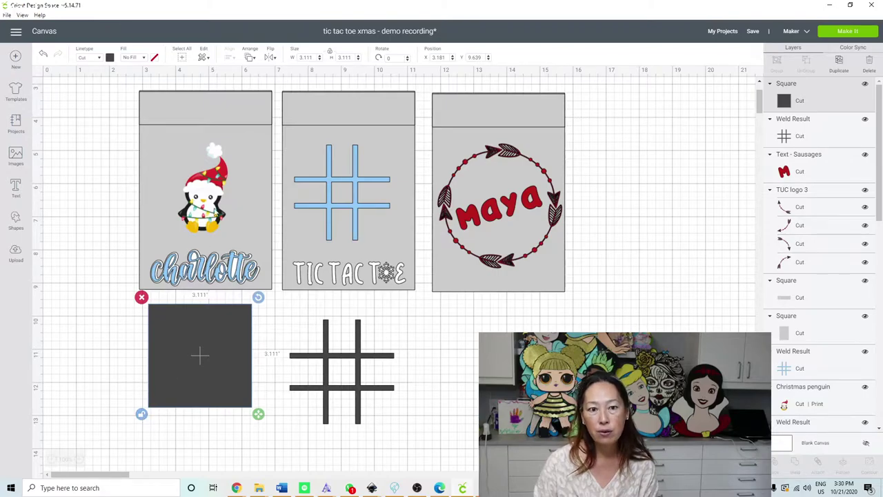
click(308, 58)
text(4)
key(Tab)
text(6)
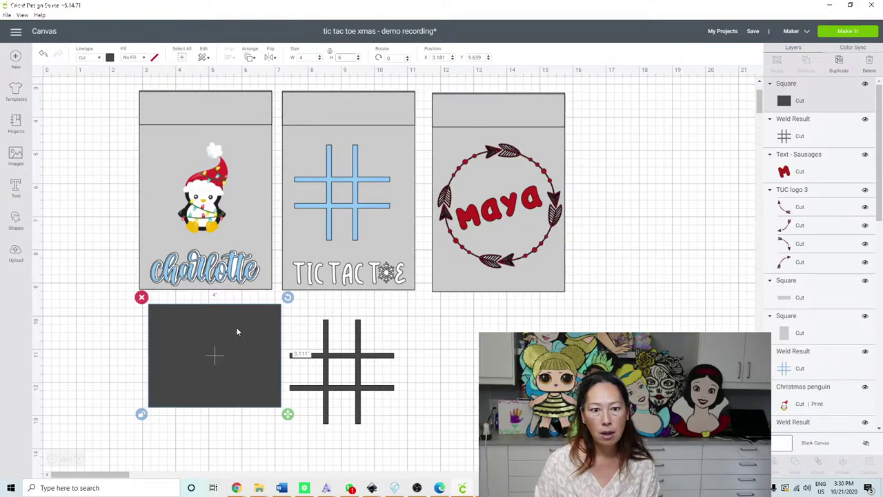
key(Tab)
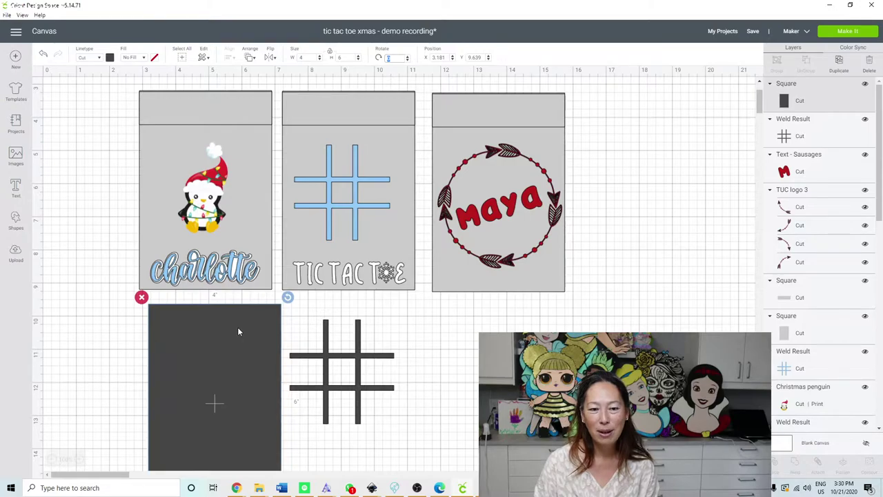
- Position the new 4 by 6 inch rectangle beneath the penguin design and recolor it light gray
scroll(237, 331, down, 3)
drag(213, 283, 198, 288)
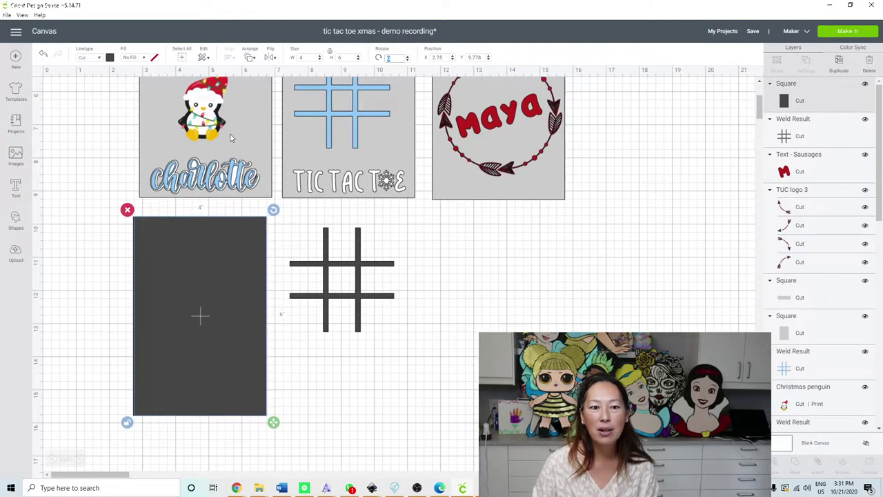
click(109, 57)
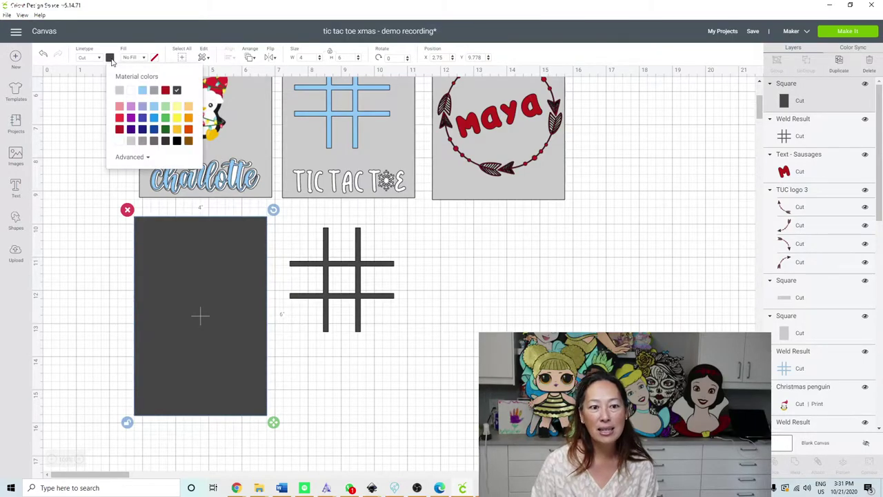
click(120, 90)
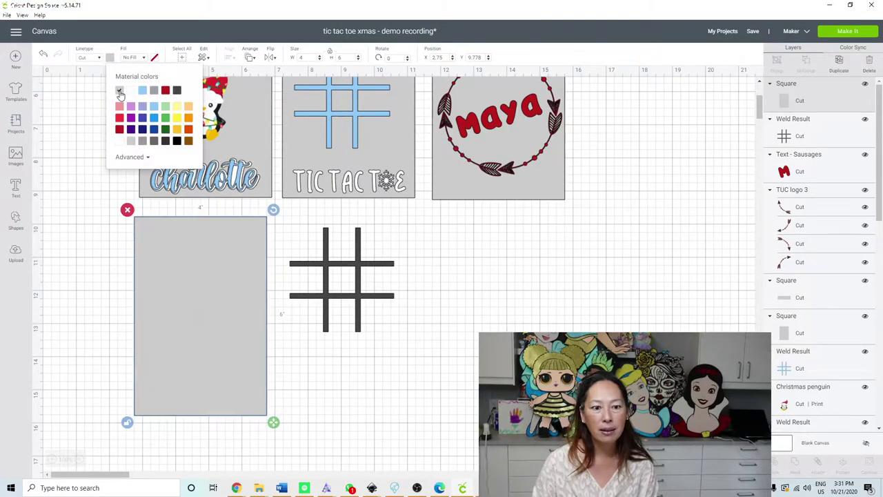
click(212, 250)
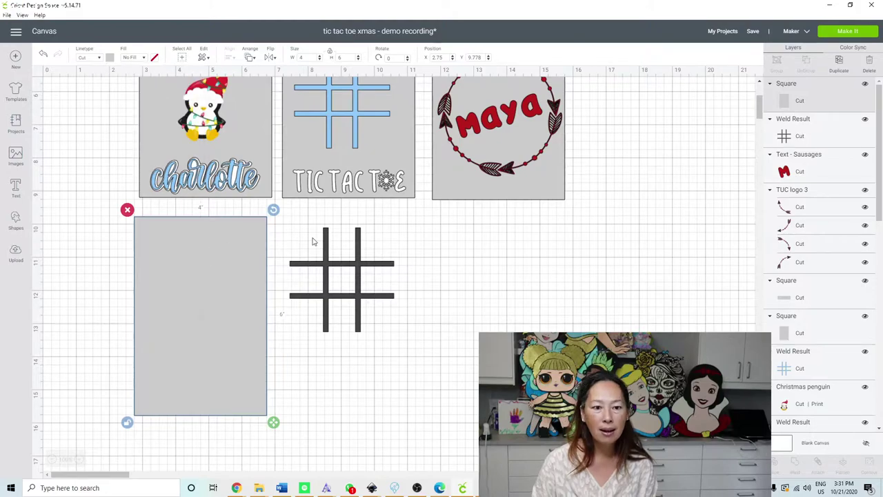
- Duplicate the gray rectangle, unlock its proportions, set its height to 1 inch and fit it along the original's upper edge
click(839, 62)
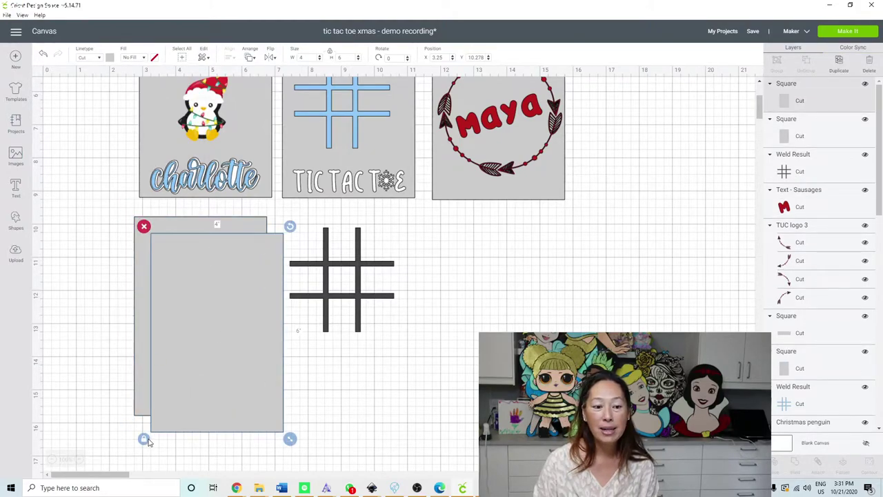
click(143, 439)
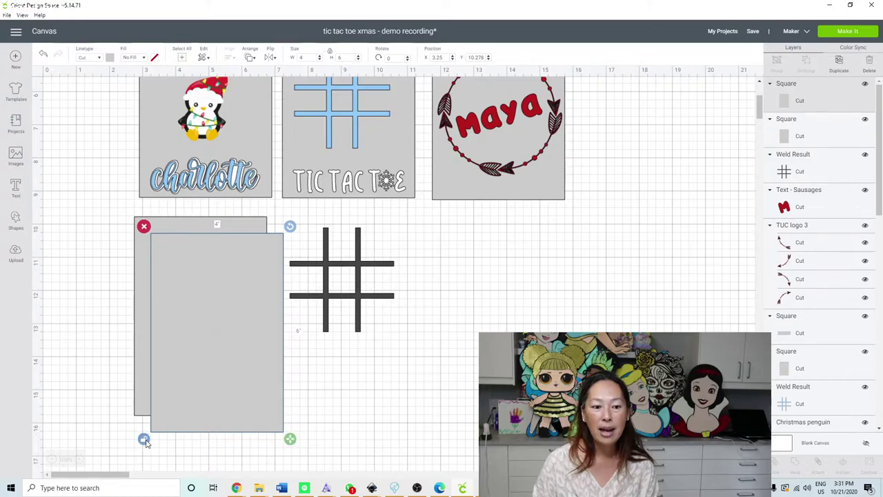
click(334, 57)
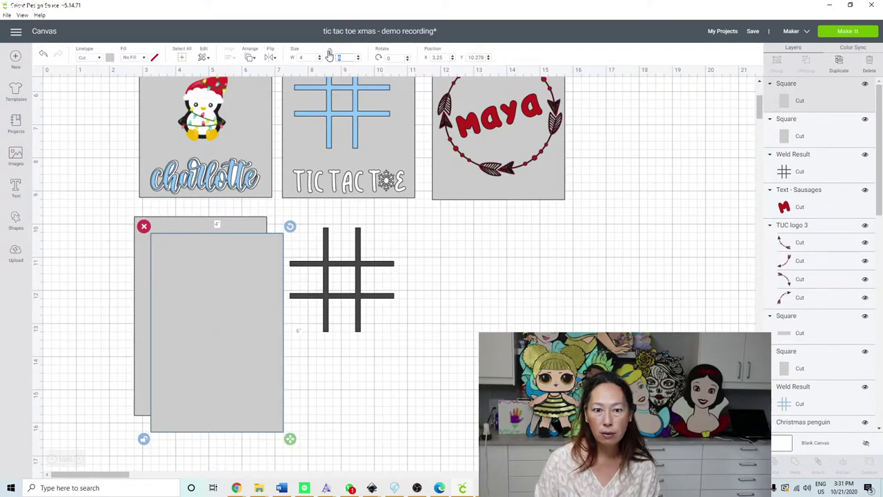
text(1)
key(Tab)
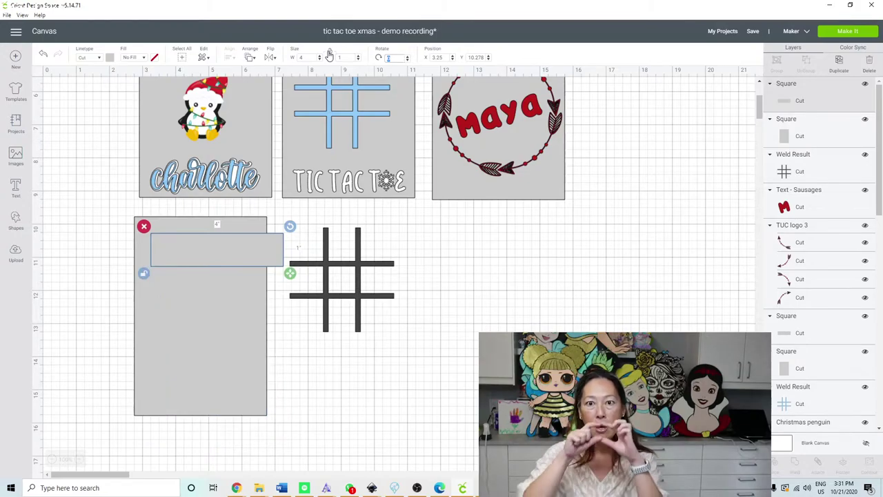
mouse_move(214, 254)
mouse_down()
mouse_move(203, 244)
mouse_move(211, 239)
mouse_up()
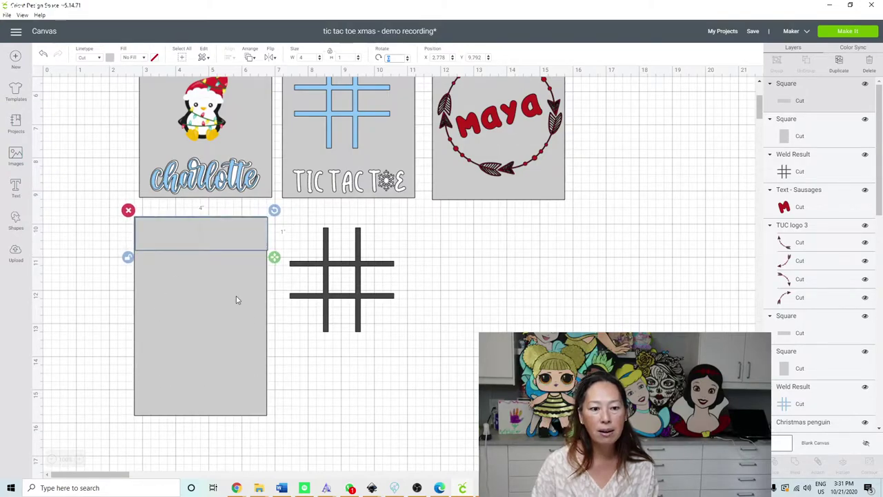
- Send the two new gray rectangles to the back and place the dark grid on the bag template below the 1-inch strip
click(367, 266)
drag(312, 314, 335, 356)
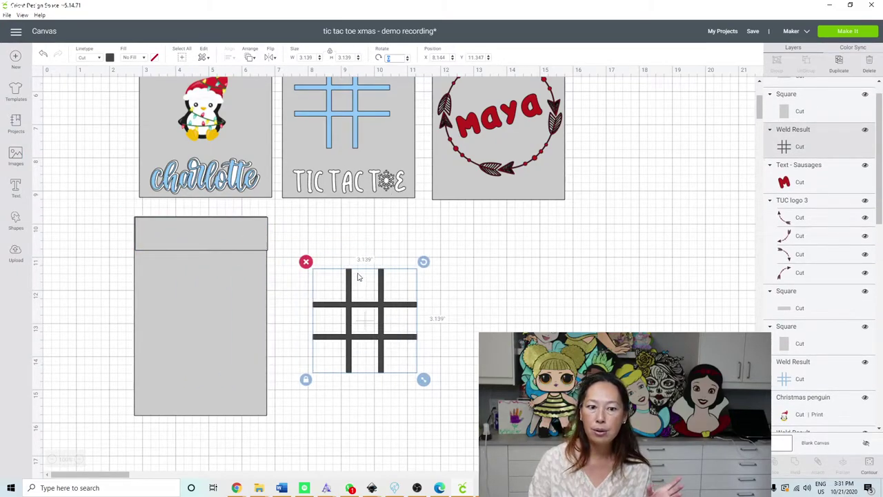
drag(118, 223, 219, 343)
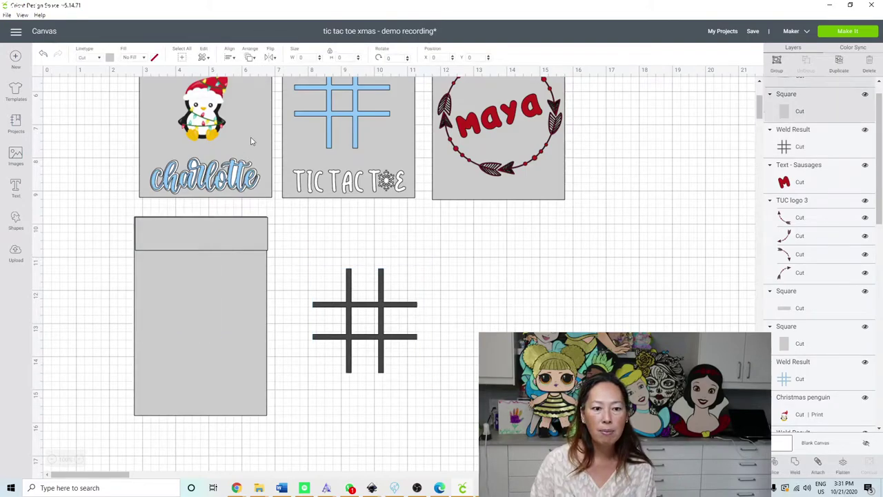
click(249, 60)
click(252, 73)
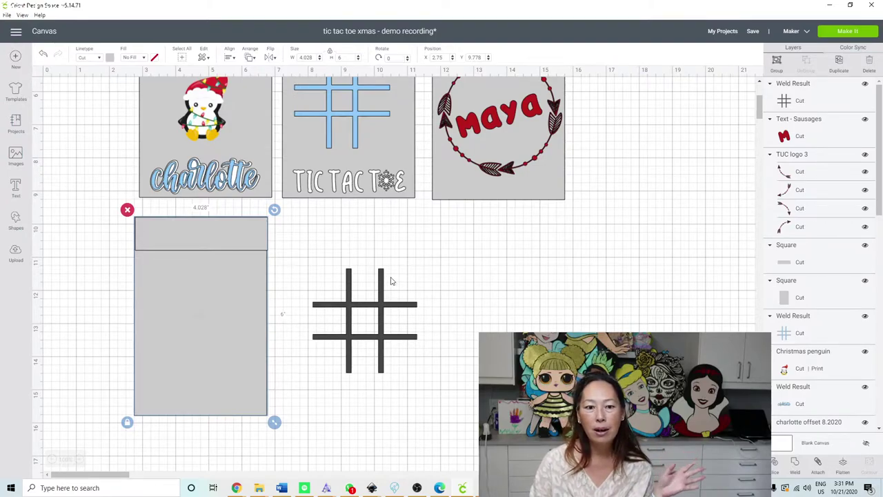
drag(383, 311, 217, 303)
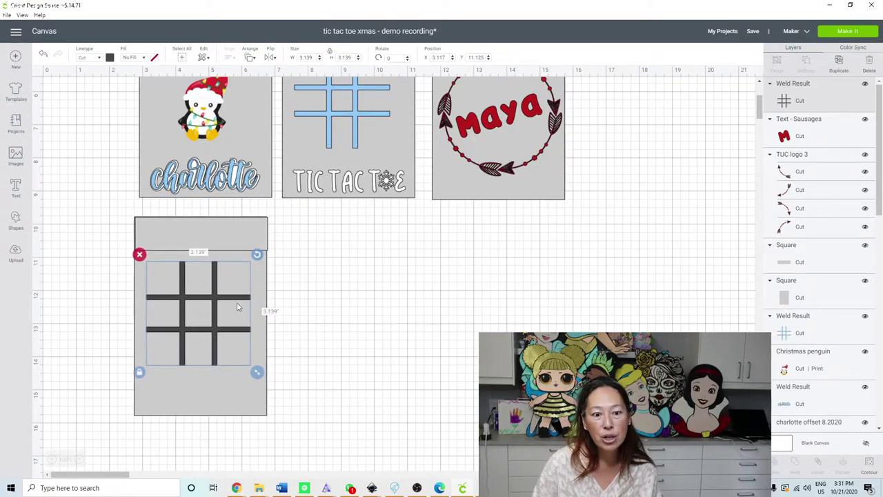
scroll(327, 254, up, 3)
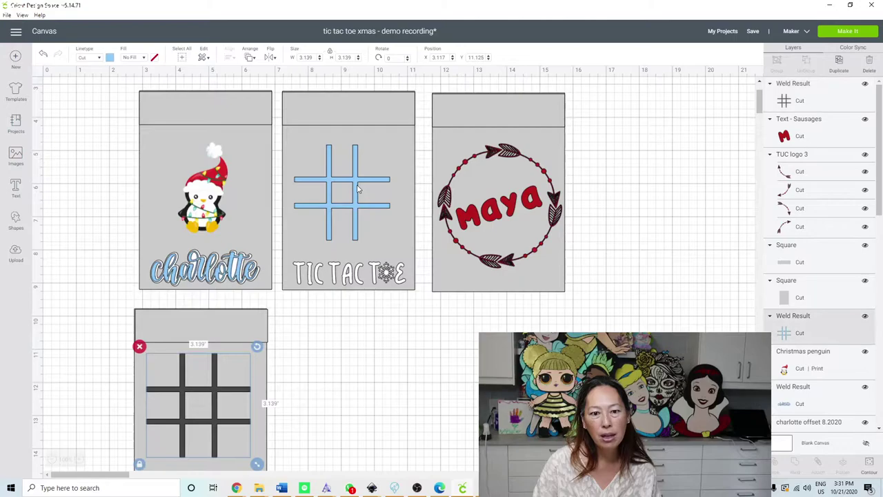
click(357, 187)
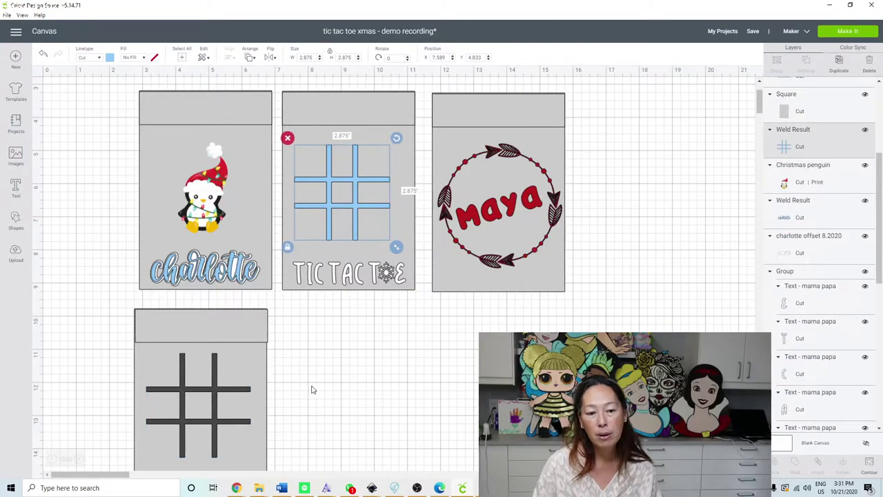
- Add a new text object and set its font to mama papa
scroll(311, 386, down, 4)
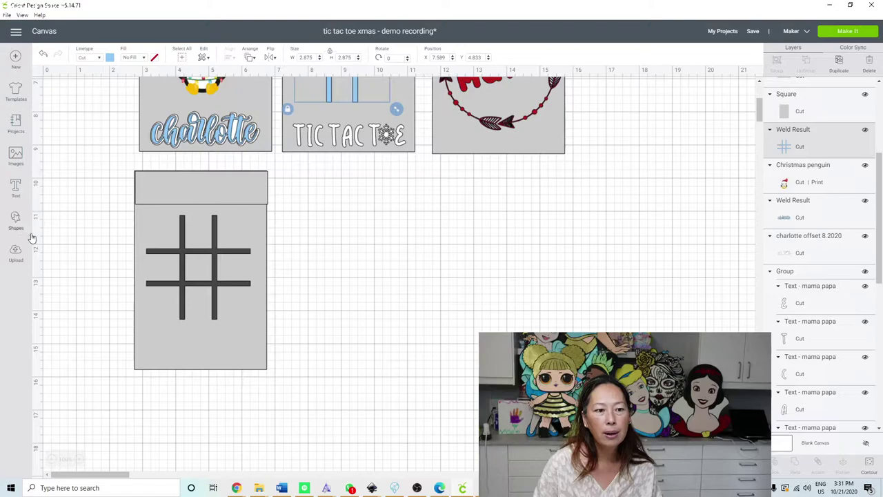
click(17, 190)
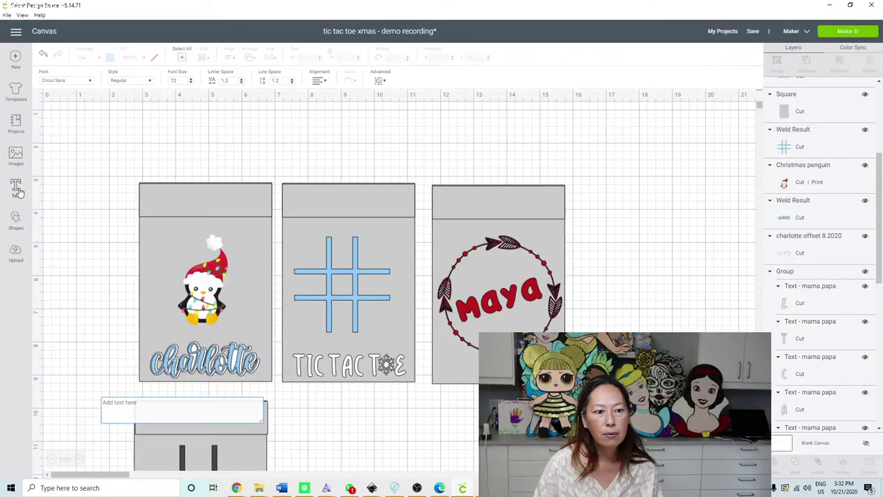
click(76, 81)
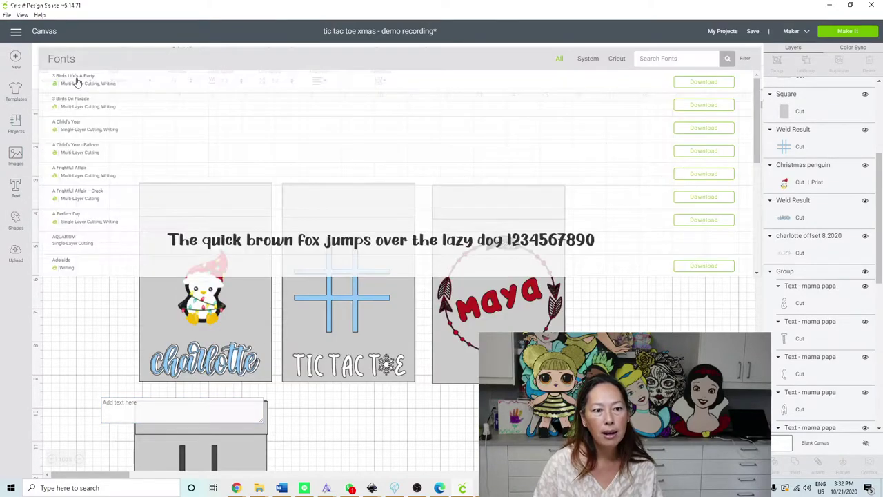
click(645, 55)
text(mama papa)
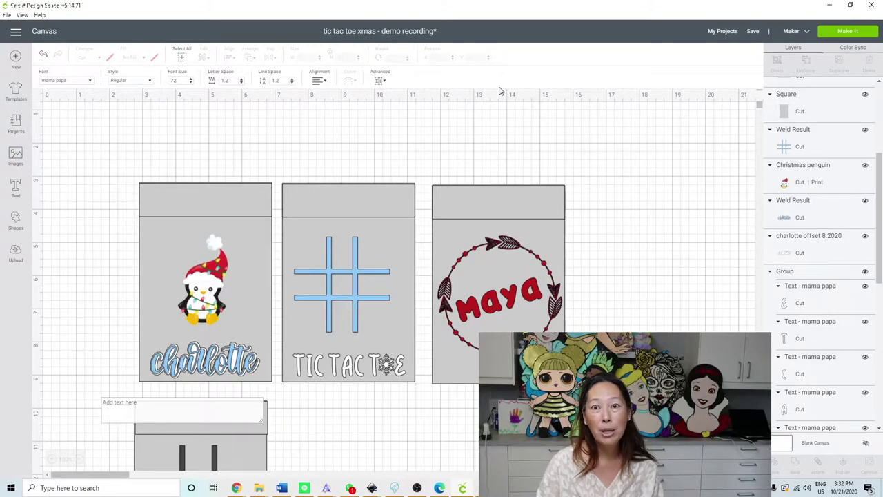
- Enter "tic tac toe" in lowercase as the new text
scroll(451, 170, down, 3)
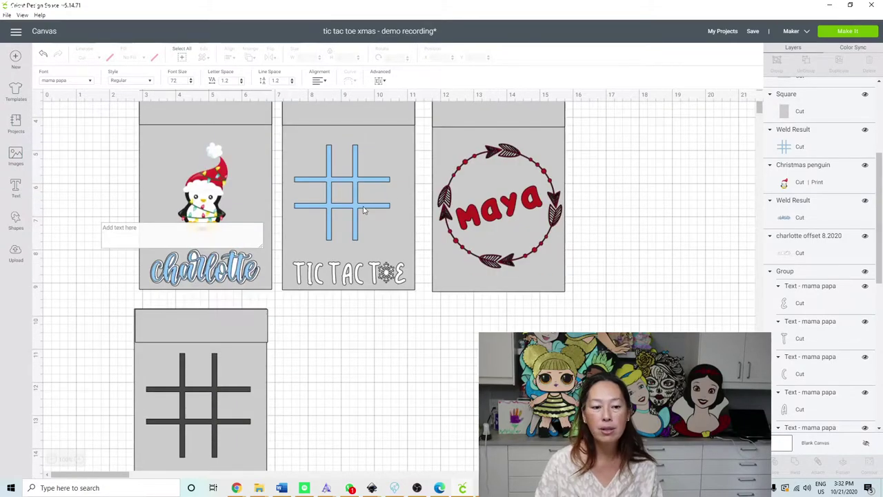
scroll(366, 210, down, 3)
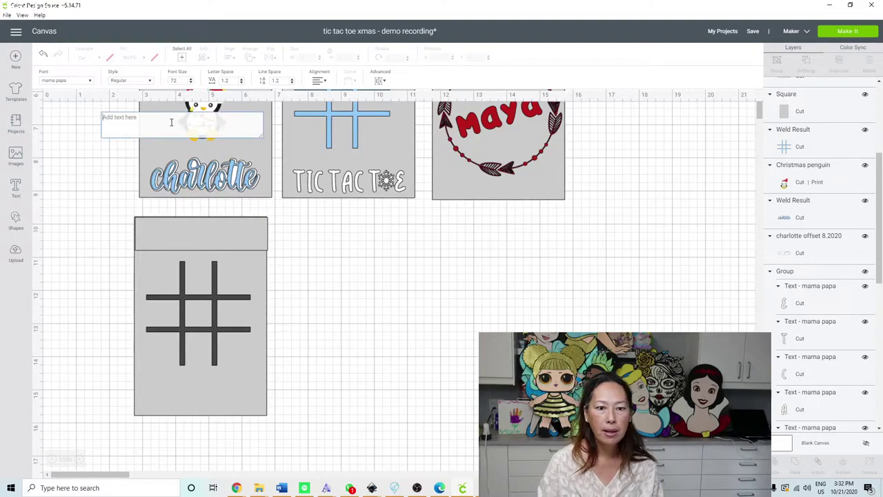
text(tic tac toe)
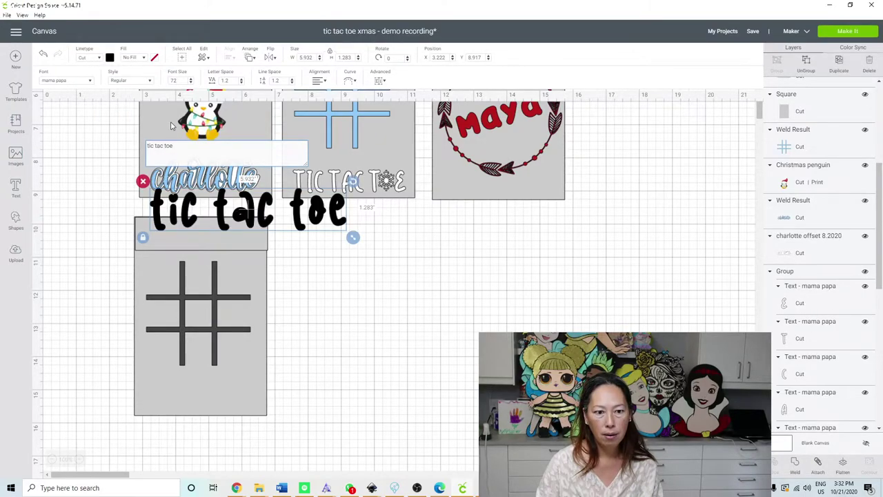
- Replace the text with uppercase "TIC TAC TOE" and move it to the empty canvas area beside the new bag template
drag(177, 148, 153, 147)
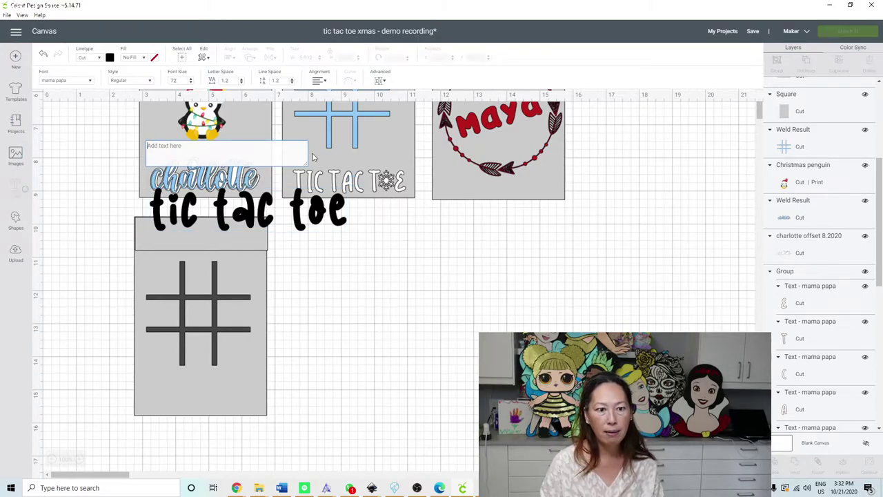
key(BackSpace)
key(BackSpace)
key(BackSpace)
key(BackSpace)
key(BackSpace)
text(RC)
key(BackSpace)
key(BackSpace)
text(TIC TAC TOE)
key(Escape)
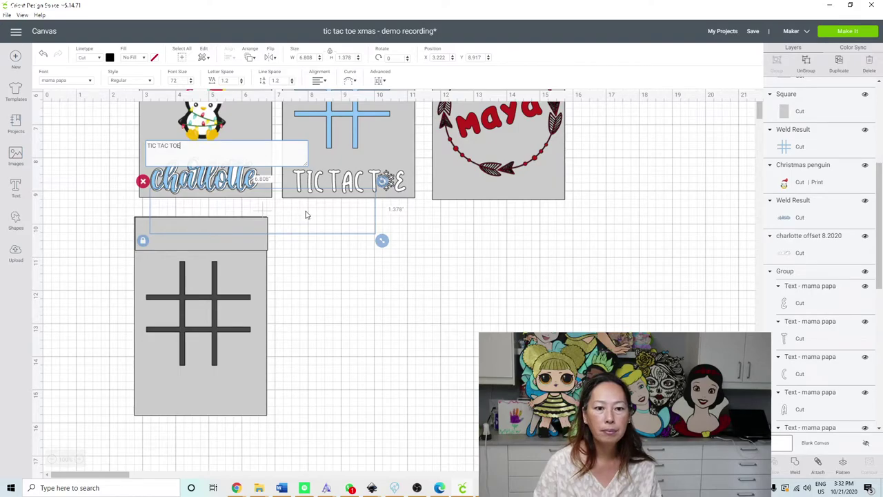
drag(314, 214, 578, 315)
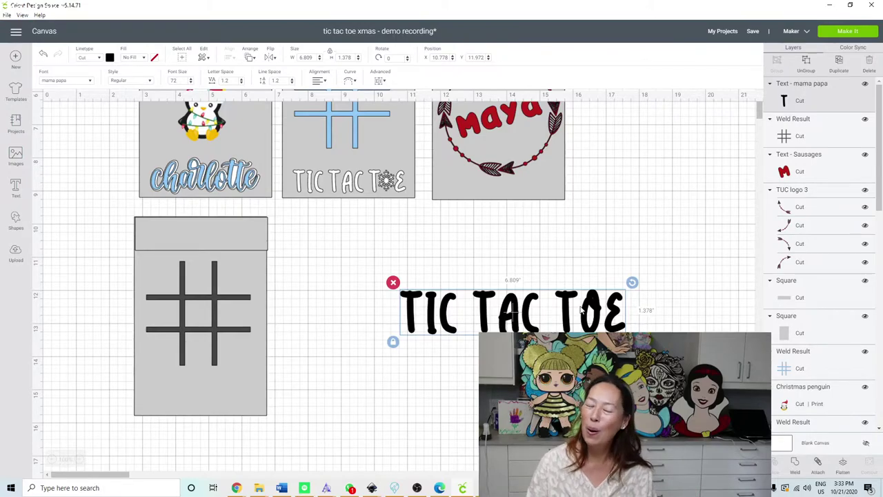
- Search the image library for "snowflake"
click(15, 157)
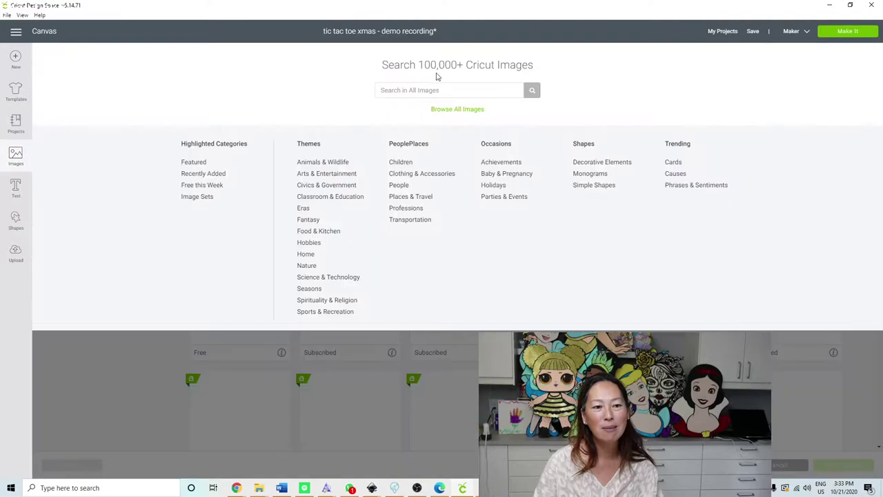
click(429, 92)
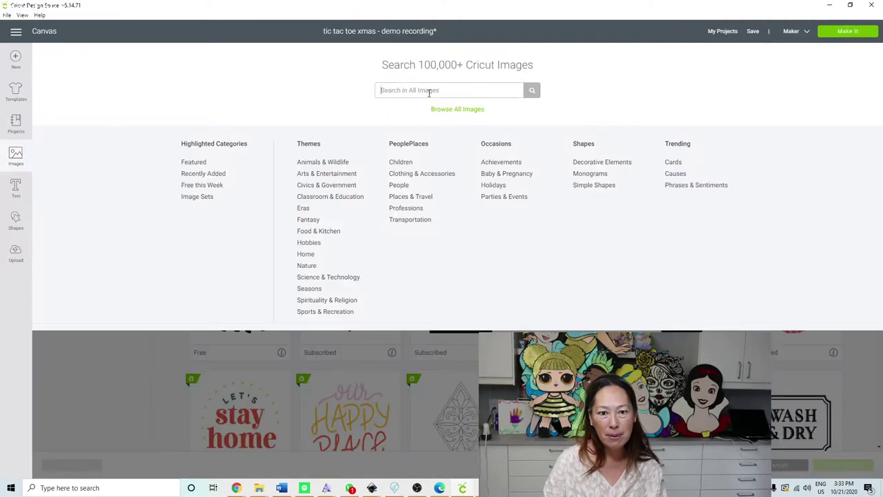
text(snowflake)
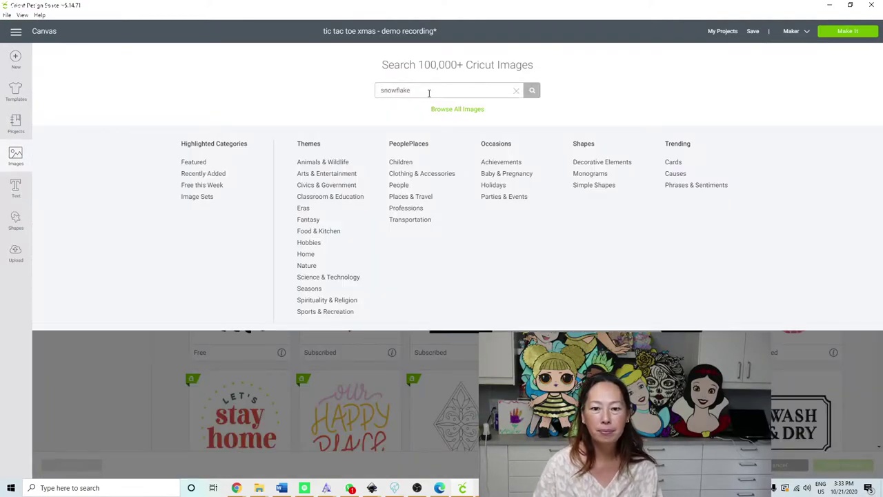
key(Return)
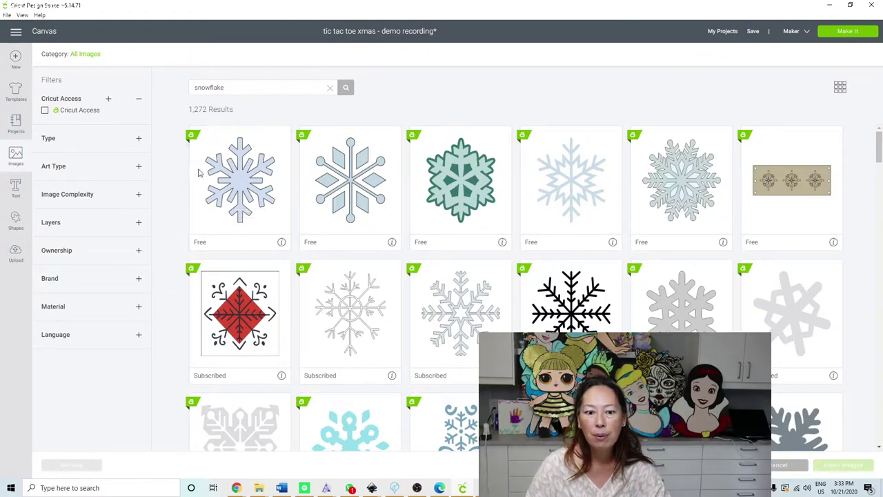
- Browse the snowflake results and compare the shapes for one suitable as a replacement for the letter O
scroll(329, 223, down, 2)
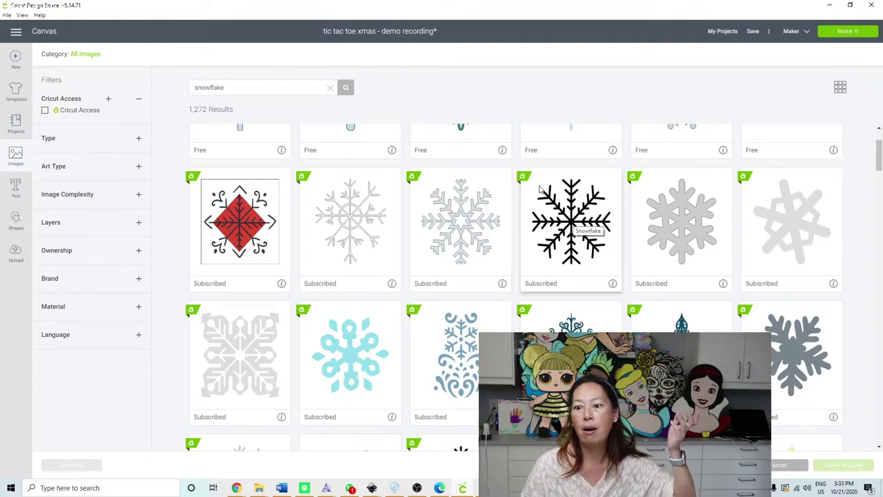
scroll(605, 197, up, 2)
scroll(740, 246, down, 1)
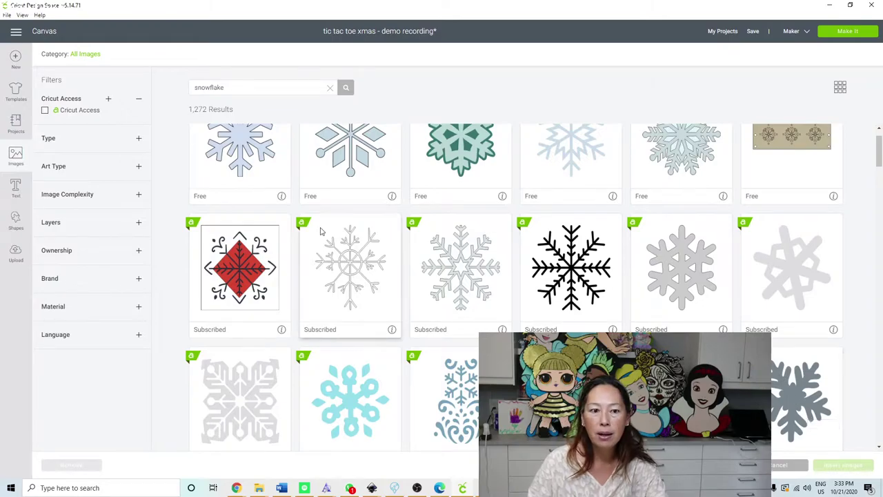
scroll(296, 220, up, 1)
scroll(522, 303, down, 4)
scroll(522, 303, down, 3)
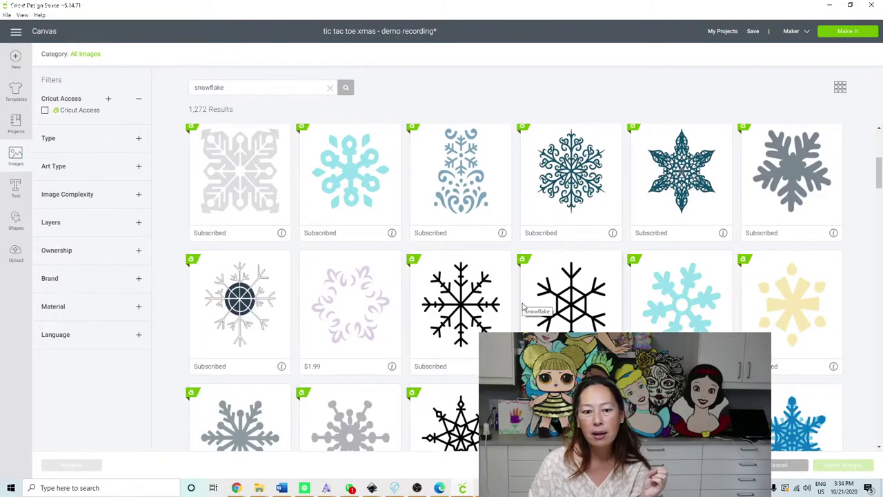
scroll(522, 307, down, 2)
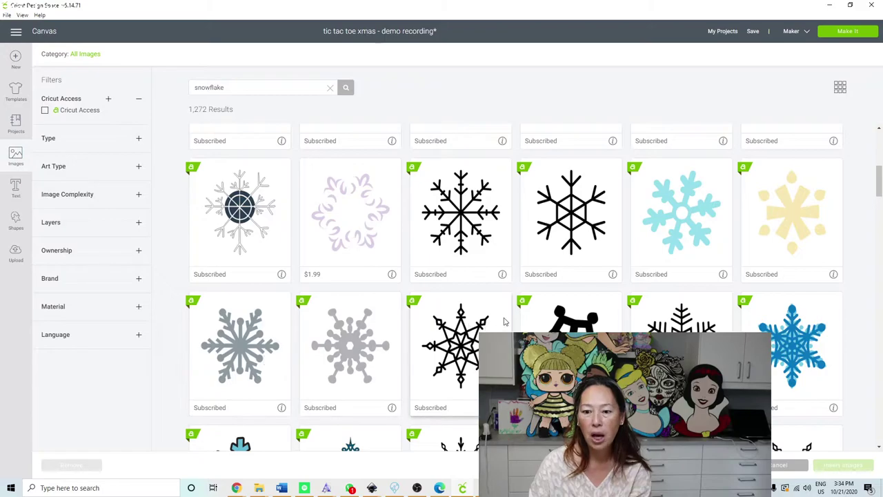
scroll(496, 299, down, 2)
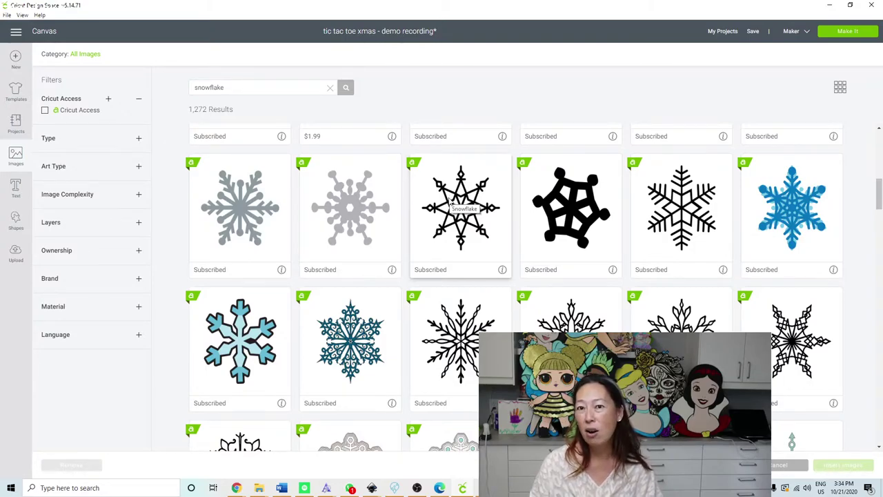
scroll(574, 324, down, 2)
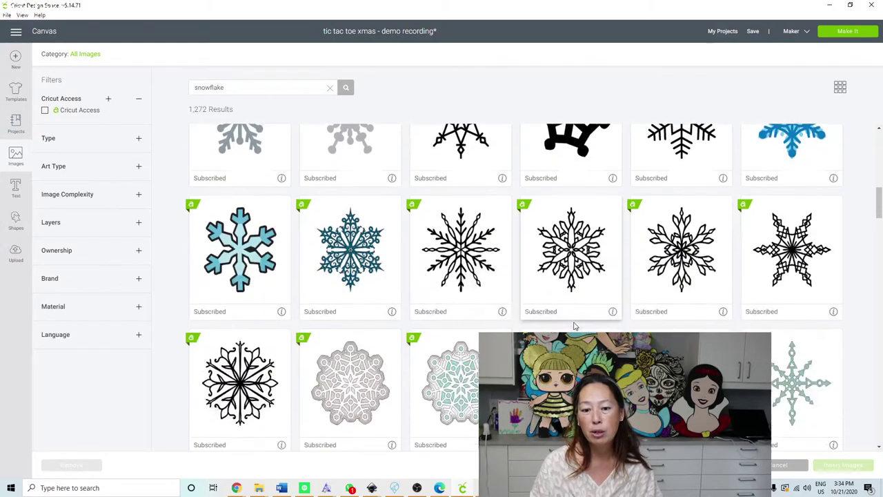
scroll(573, 325, down, 3)
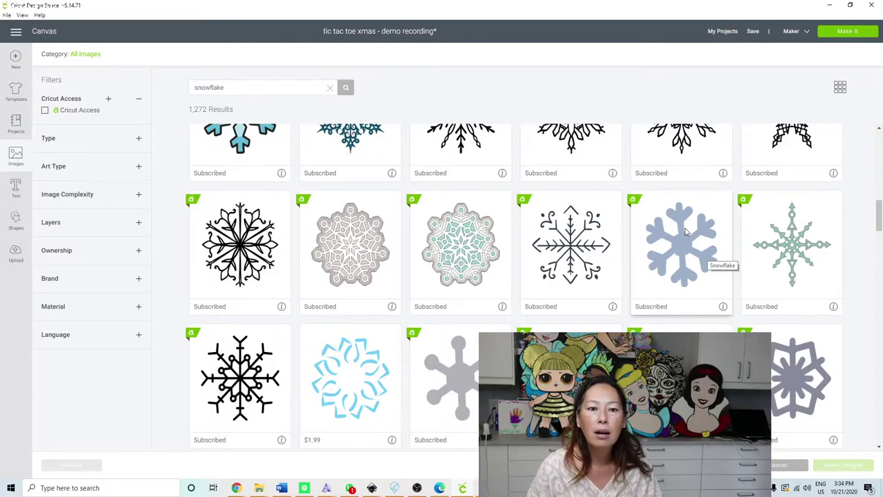
scroll(685, 233, up, 10)
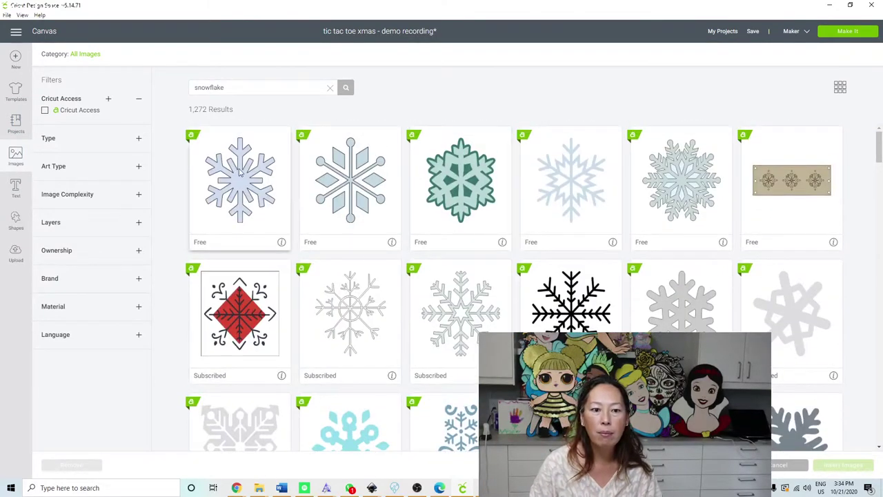
- Insert the first free light blue snowflake onto the canvas and place it below the large TIC TAC TOE text
click(240, 173)
click(841, 465)
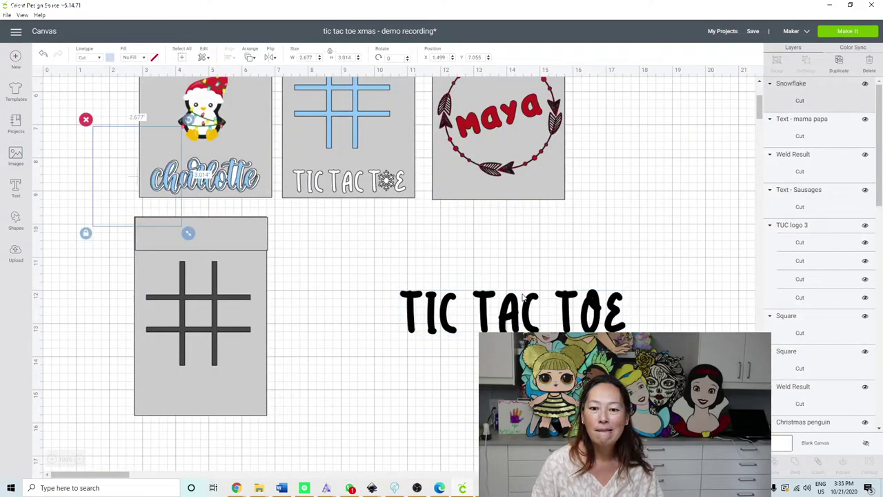
drag(148, 174, 170, 196)
drag(304, 281, 368, 343)
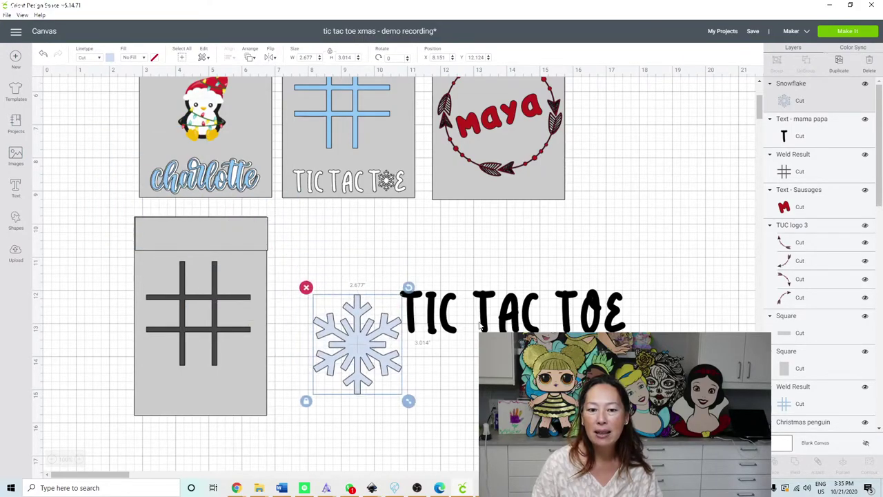
drag(356, 399, 519, 444)
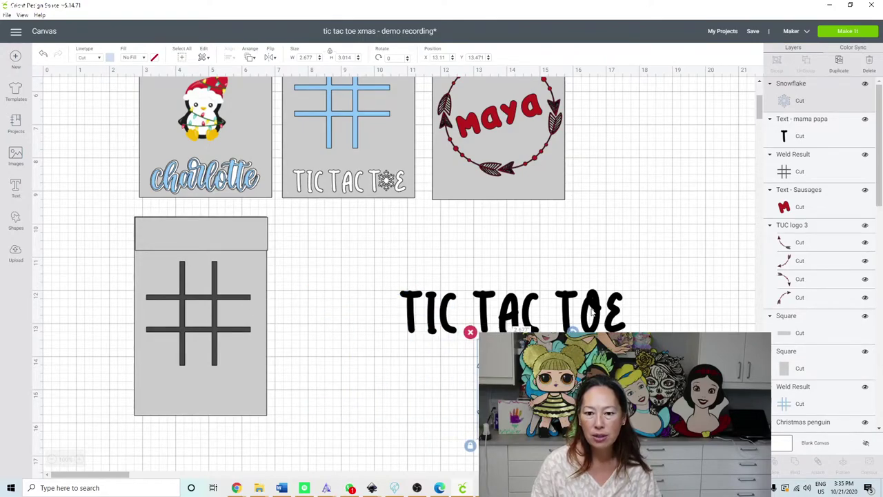
- Move the large TIC TAC TOE text up slightly, ungroup it into separate letters and pull the O out of the word
drag(576, 280, 564, 254)
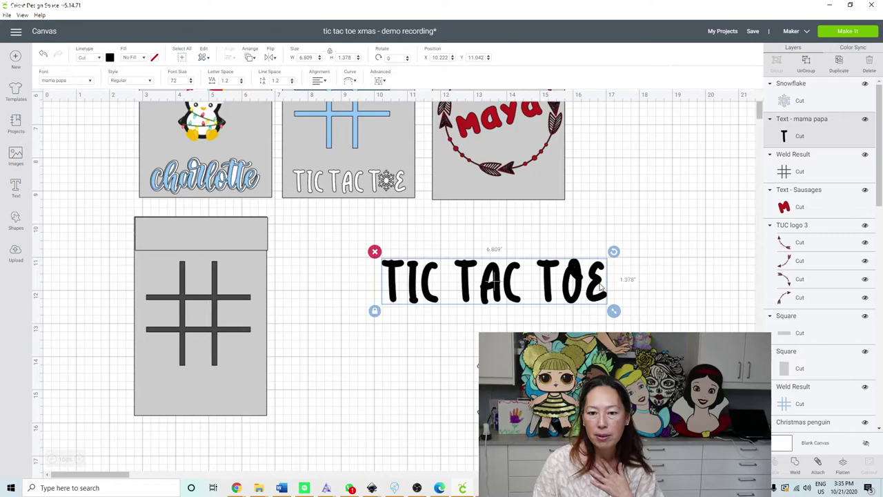
click(804, 66)
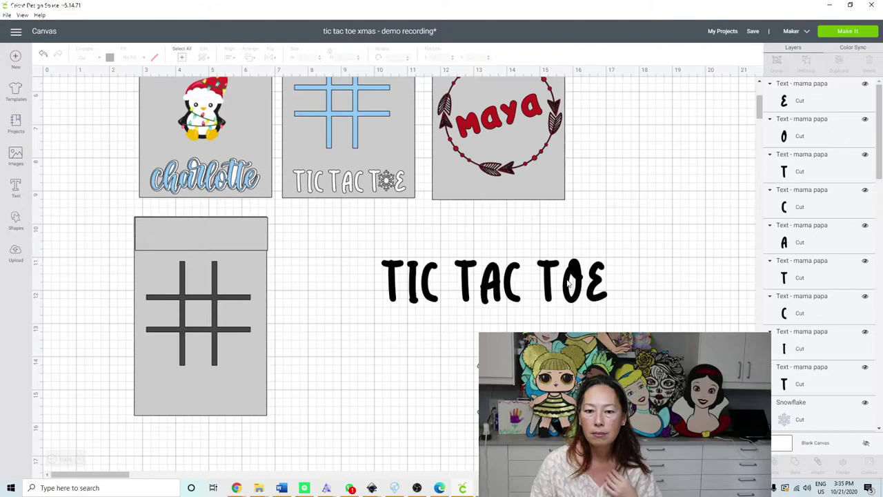
click(572, 276)
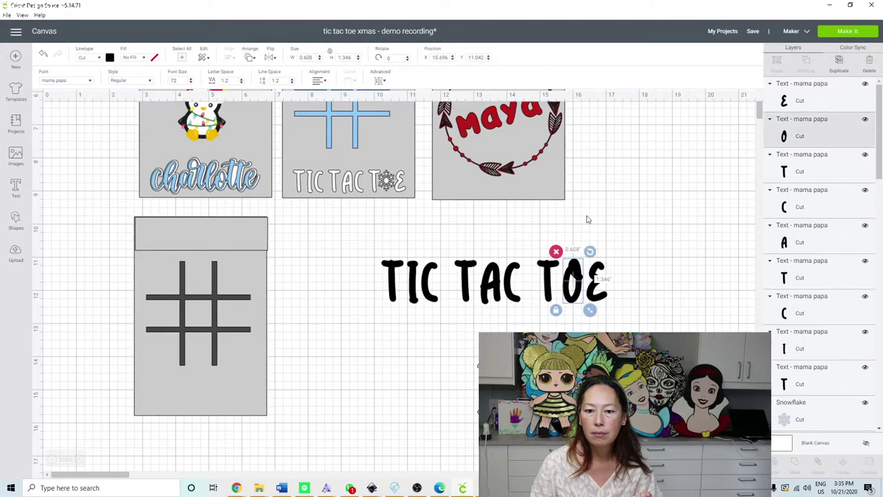
drag(574, 279, 651, 186)
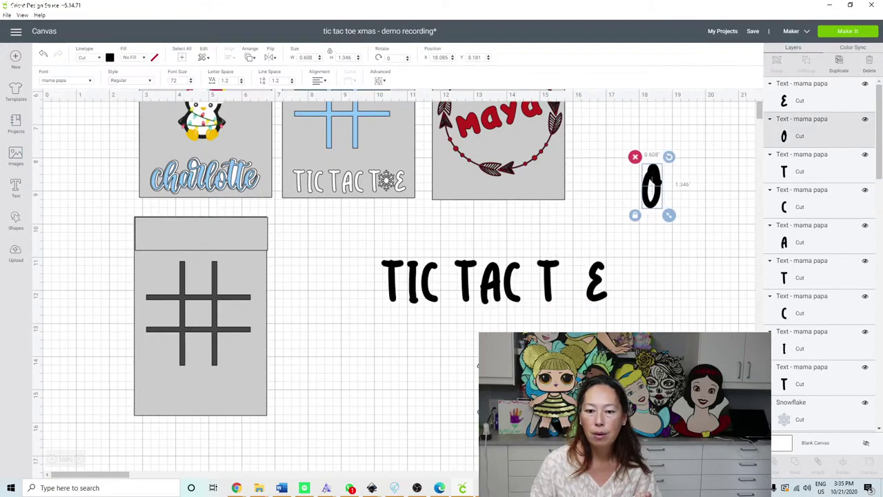
- Shrink the snowflake to about 0.88 by 0.99 inches and fit it into the gap between the T and E of TOE
scroll(821, 276, down, 5)
click(800, 134)
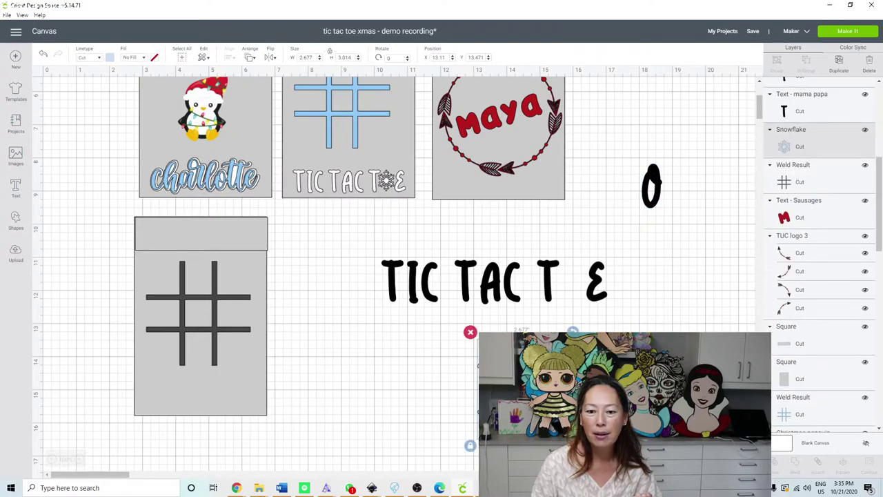
drag(675, 445, 576, 387)
drag(501, 352, 573, 273)
drag(582, 271, 585, 271)
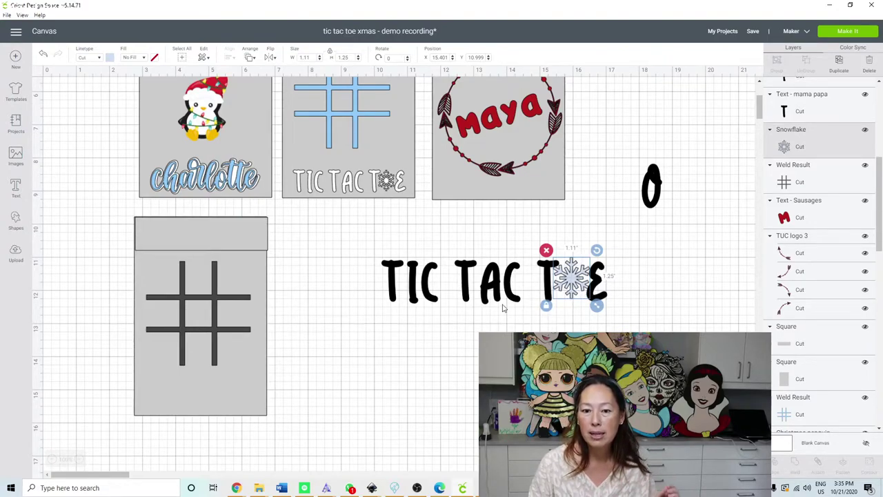
drag(597, 306, 570, 285)
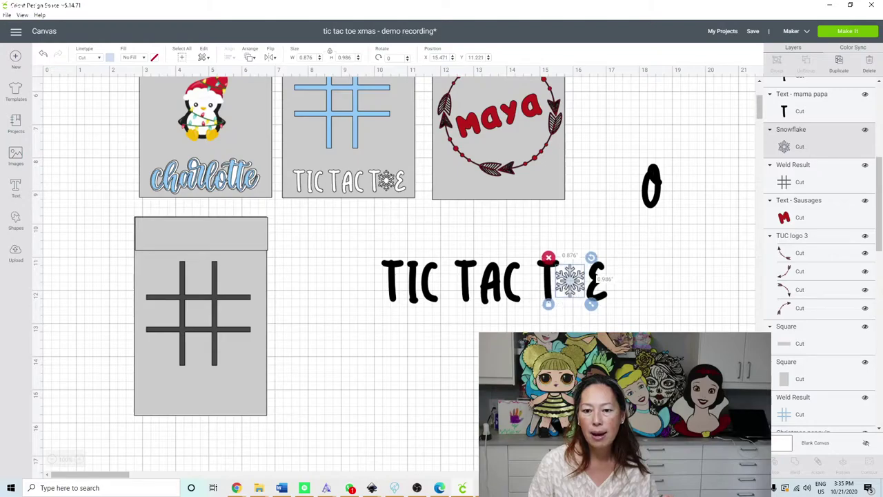
key(Escape)
- Unlock the snowflake's proportions and slightly adjust its shape freehand to fit between the letters
click(571, 290)
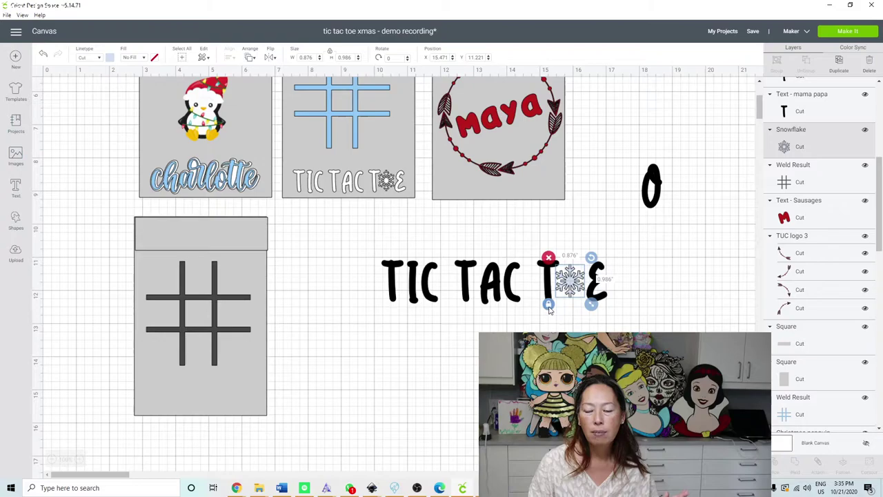
click(547, 304)
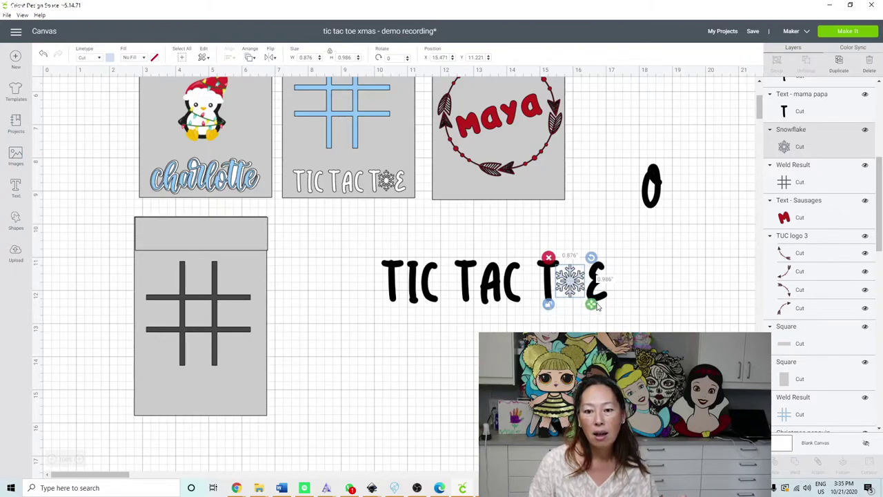
drag(591, 305, 588, 307)
key(Escape)
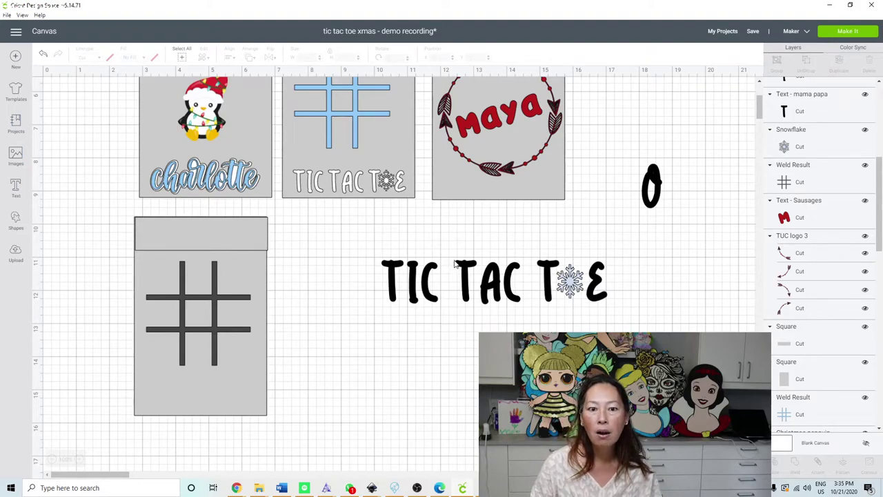
- Tighten the word spacing by shifting the TIC letters slightly right and the T, snowflake and E together slightly left
drag(362, 239, 437, 333)
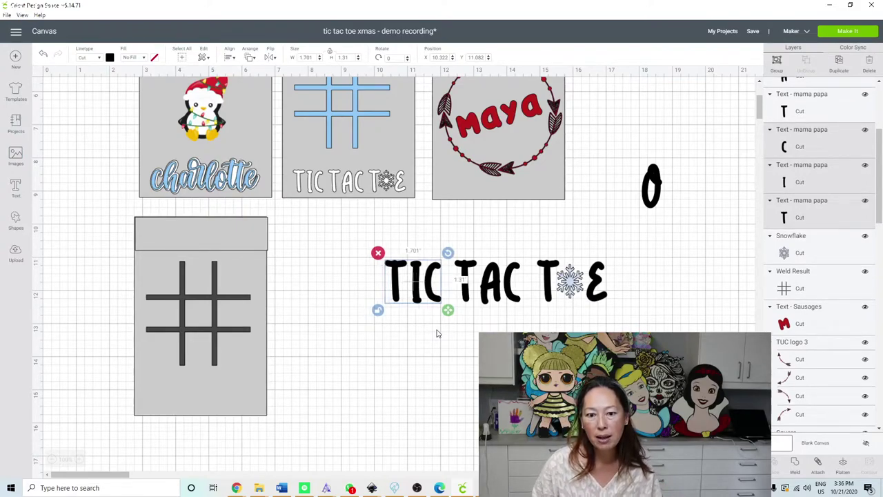
click(539, 241)
drag(538, 241, 642, 332)
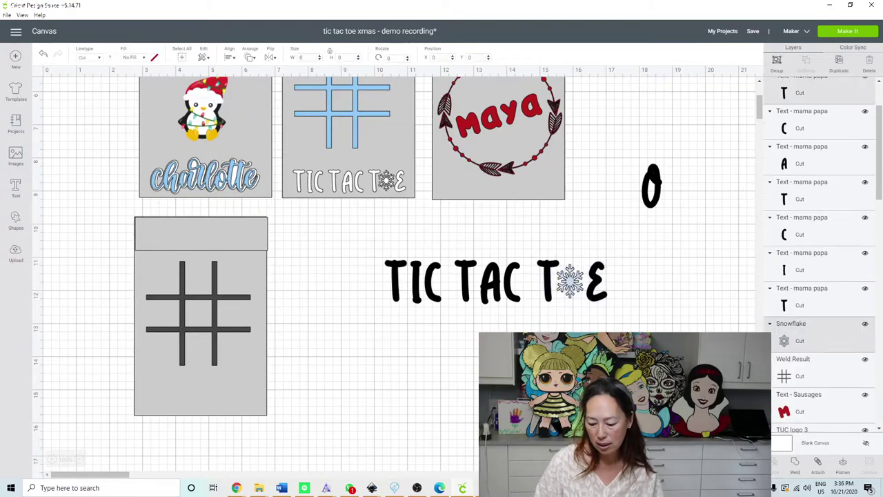
key(Left)
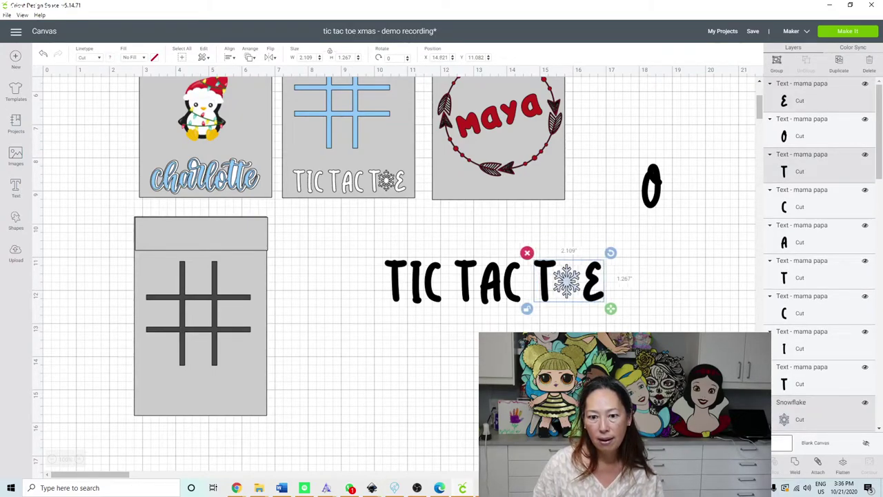
key(Left)
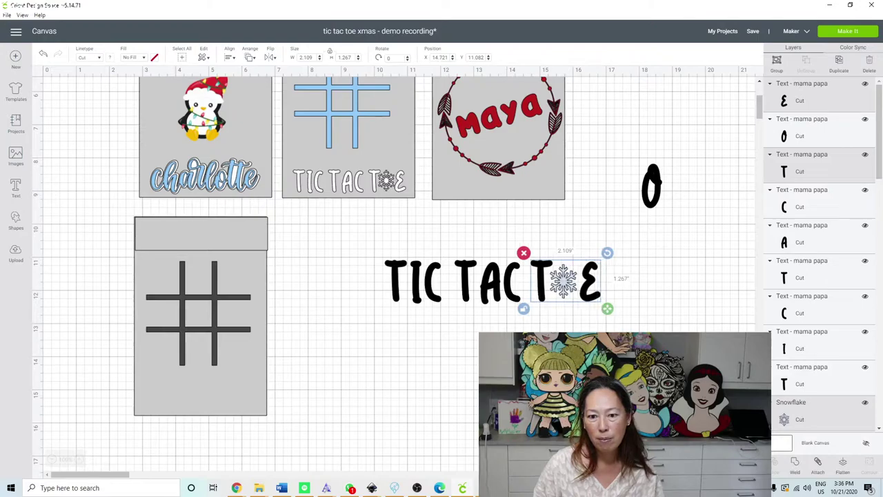
- Nudge the T, snowflake and E a little further left and the TIC letters slightly right to even the word gaps
key(Left)
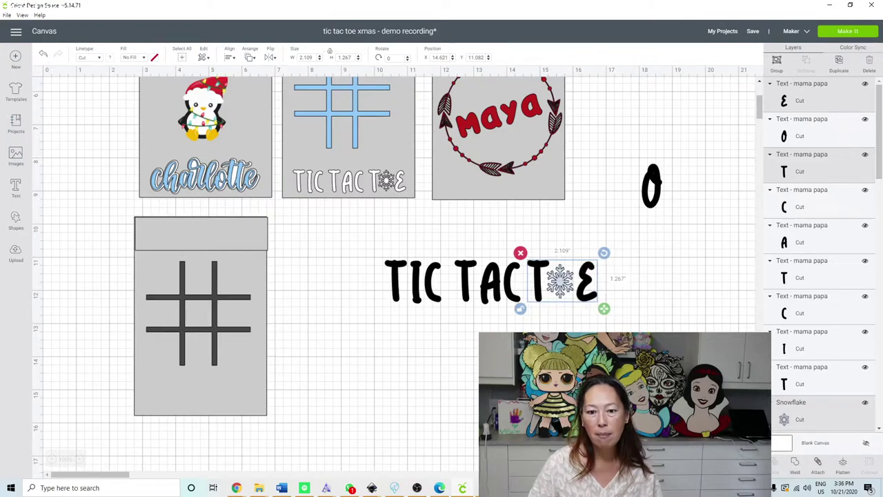
drag(351, 239, 443, 318)
key(Right)
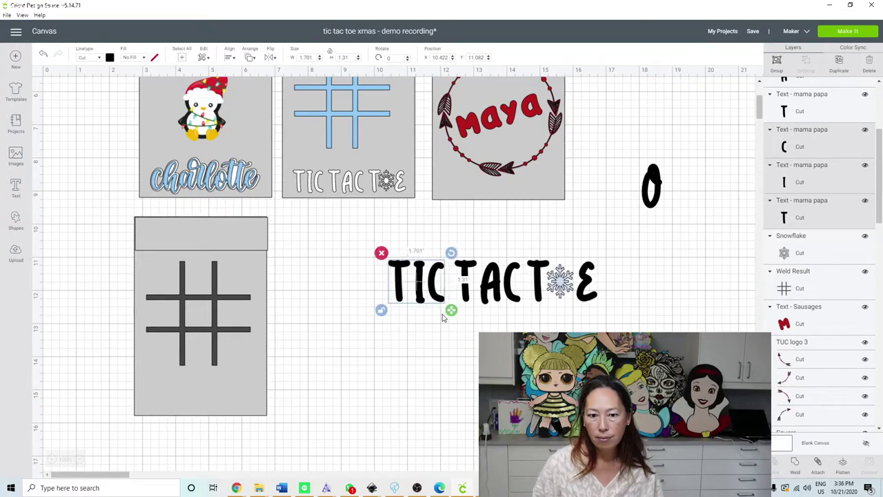
key(Escape)
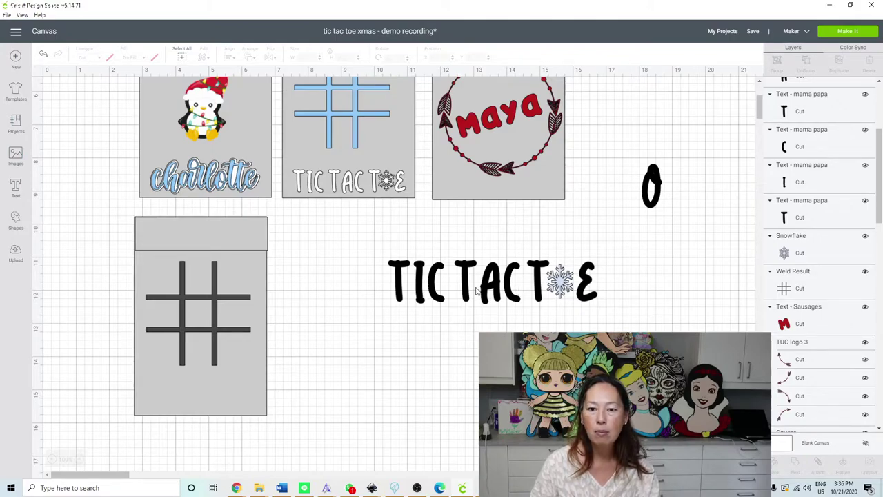
- Weld the TIC TAC TOE letters and snowflake into one piece and fit it at about 3.46 by 1 inch below the template's grid
drag(379, 251, 614, 346)
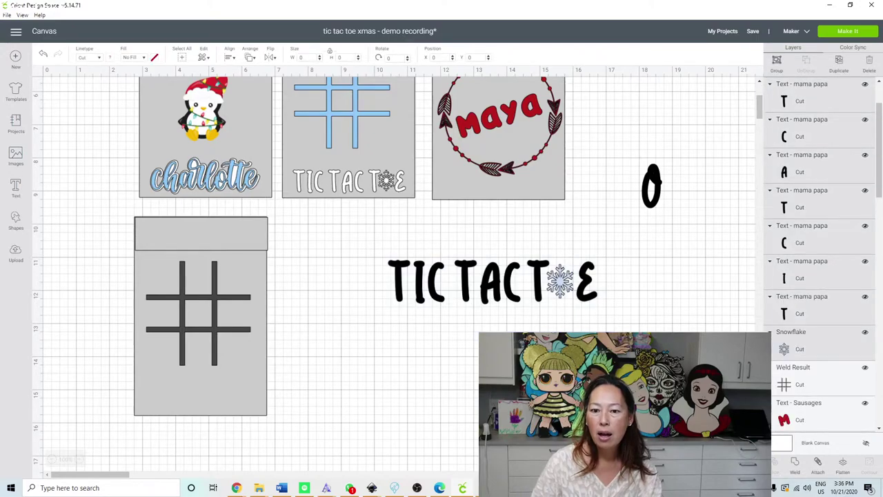
click(794, 463)
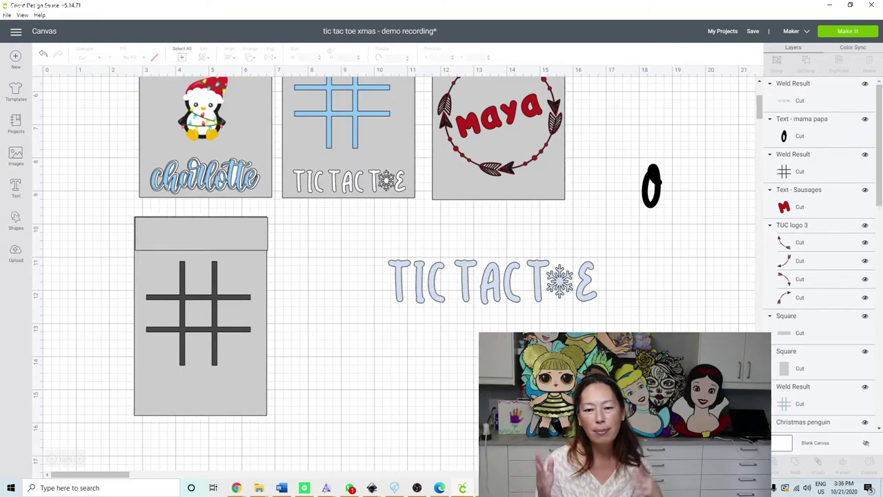
click(564, 289)
drag(564, 289, 271, 397)
drag(310, 426, 247, 398)
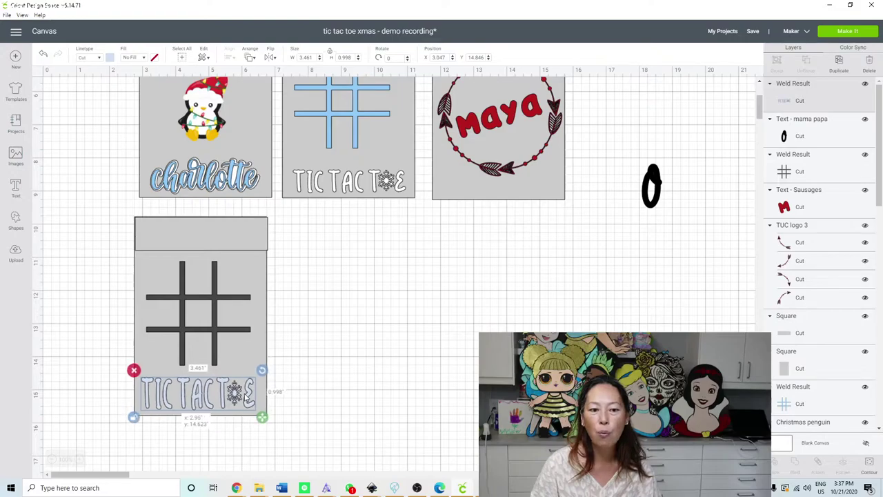
click(317, 401)
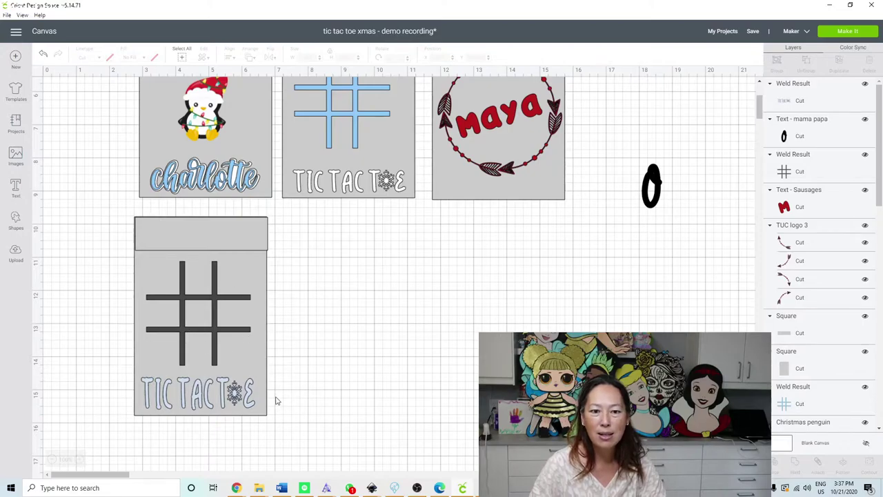
- Search the image library for "penguin"
scroll(375, 322, up, 3)
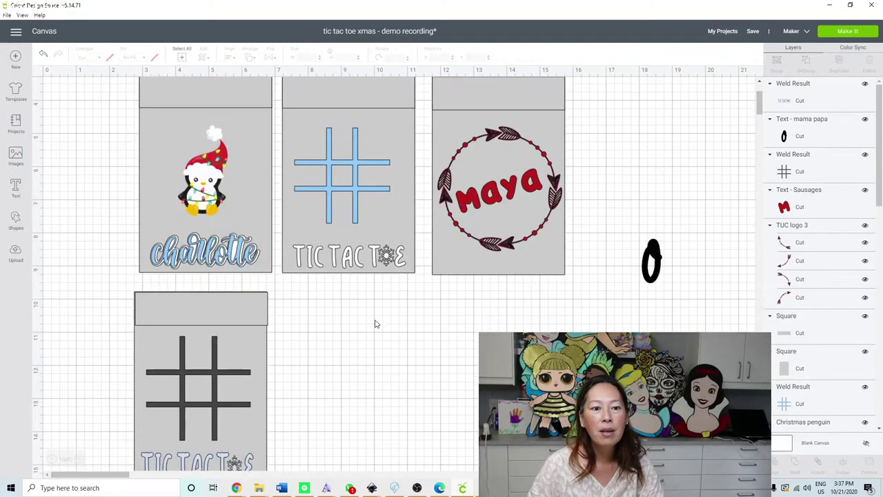
click(216, 196)
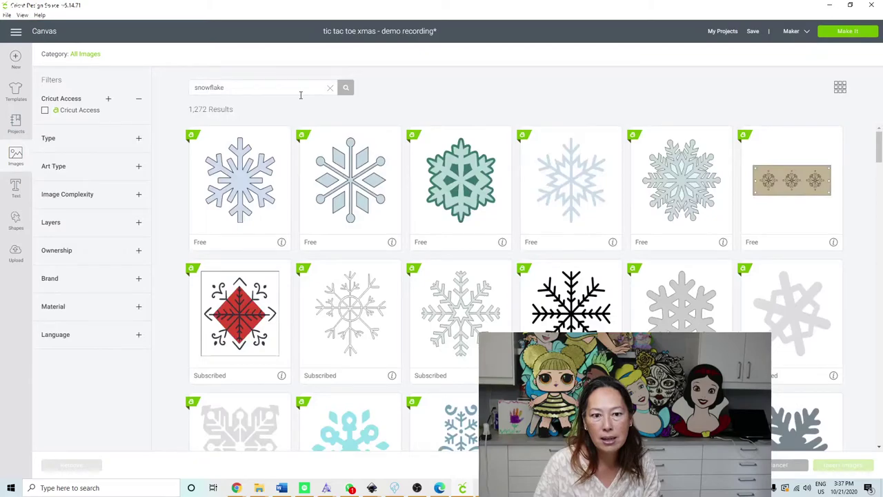
double_click(292, 90)
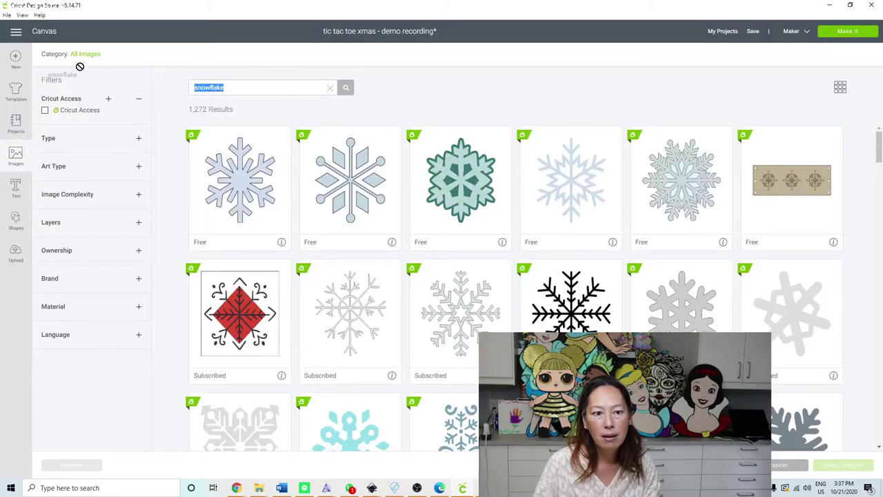
text(penguin)
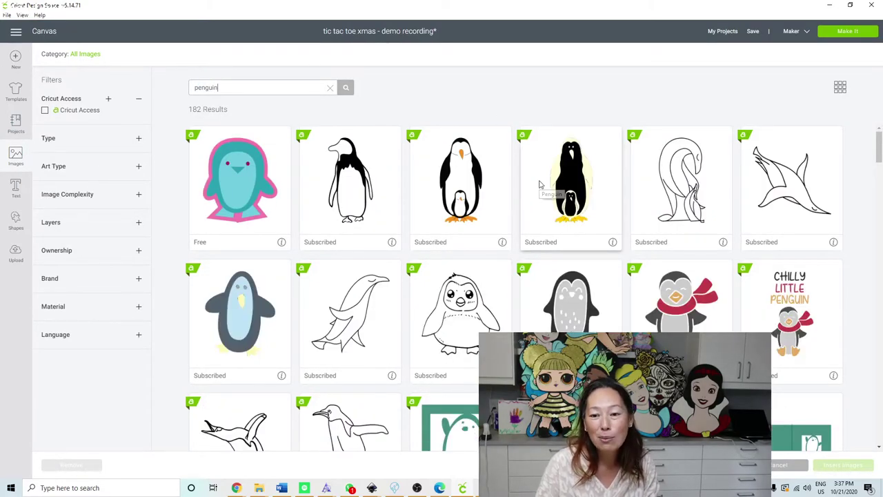
- Insert the black penguin with the Santa hat and pinwheel candy, and place it below the arrow wreath design
scroll(539, 200, down, 10)
scroll(537, 221, down, 10)
scroll(537, 222, down, 10)
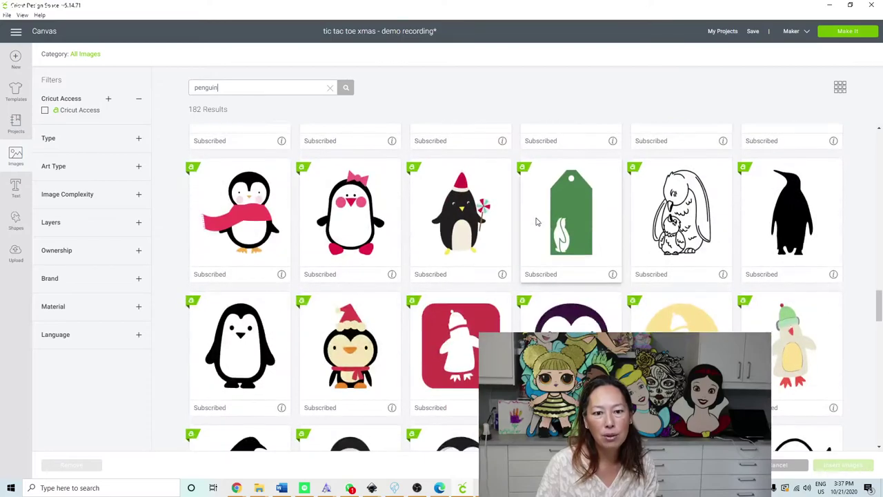
click(464, 197)
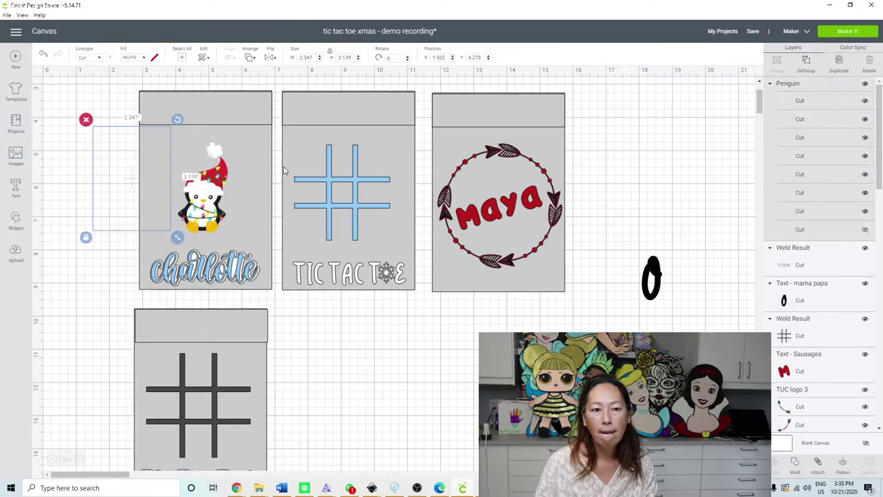
drag(148, 172, 366, 268)
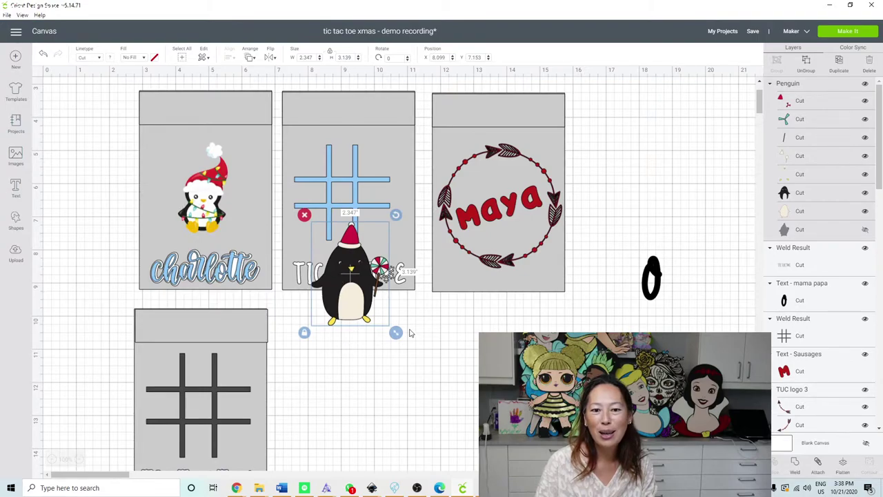
drag(348, 336, 537, 416)
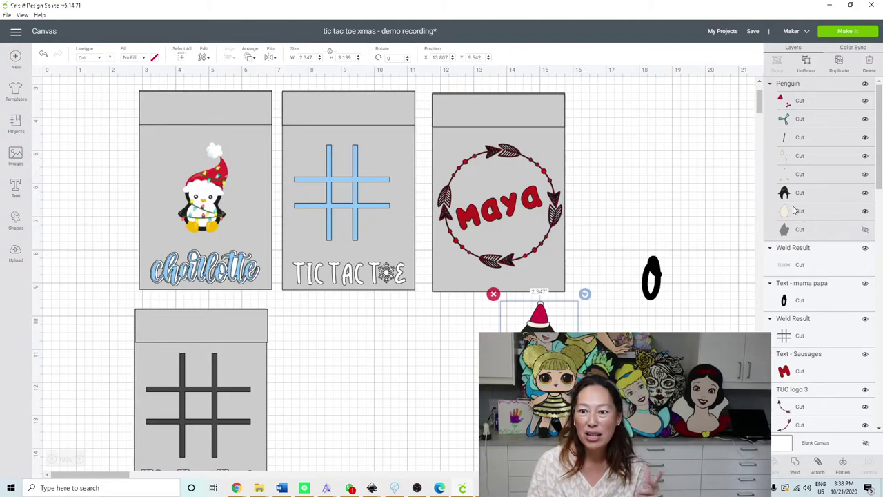
- Recolor the penguin's teal pinwheel layer to the red already used in the project's material colors
click(800, 121)
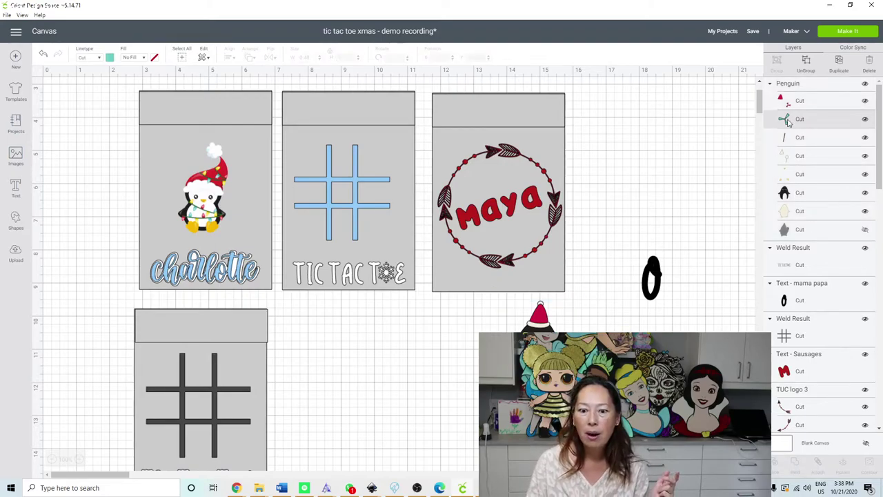
click(110, 59)
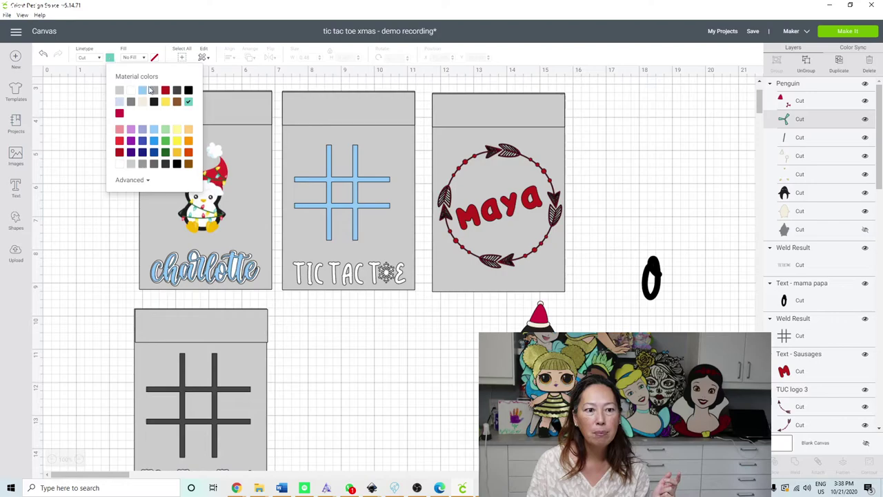
click(166, 91)
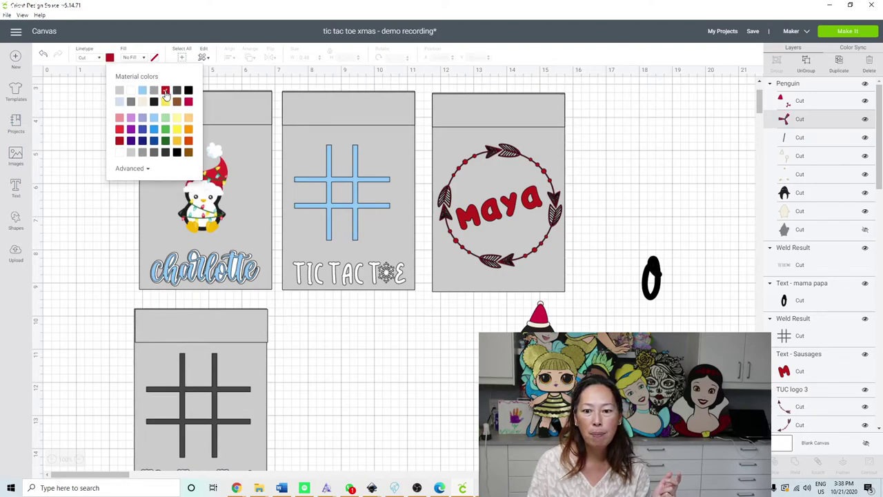
- Recolor the penguin's cream accent layer, the small yellow layer and the cream belly layer to the project's white
click(811, 156)
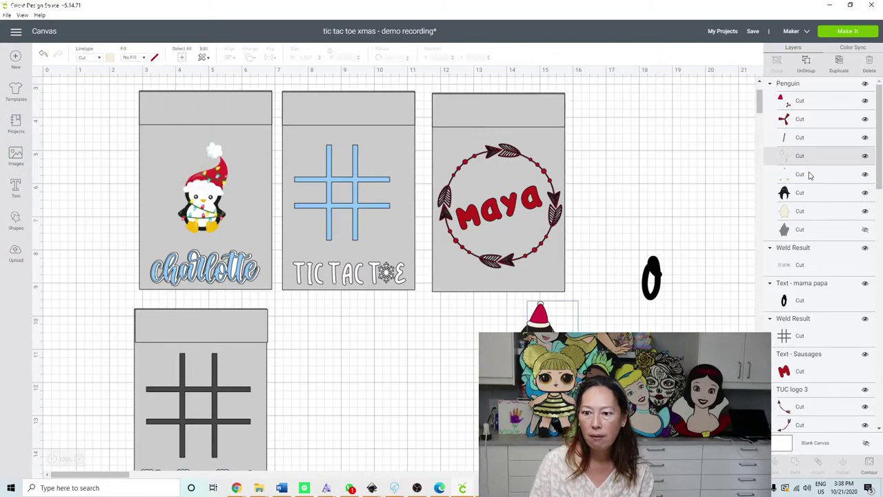
shift+click(810, 175)
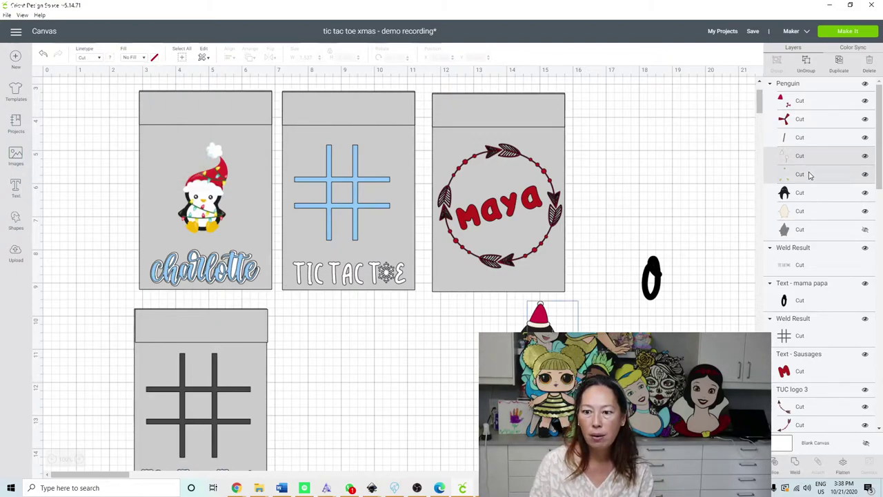
click(109, 58)
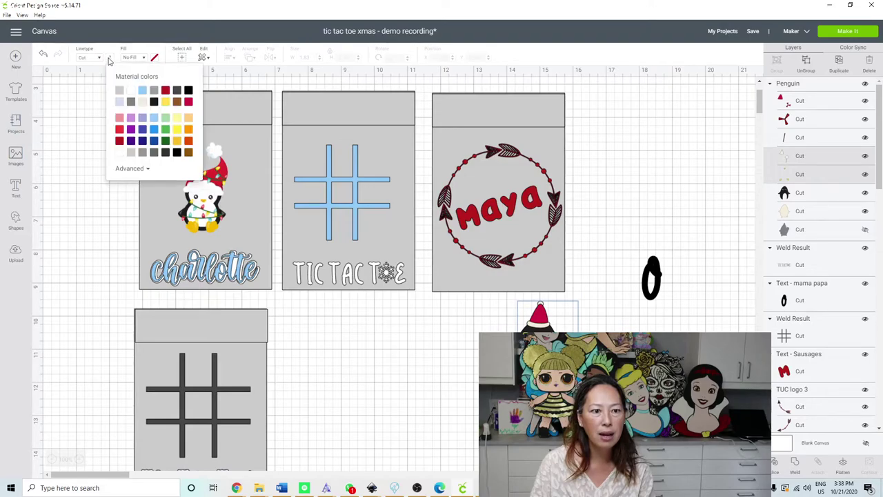
click(131, 92)
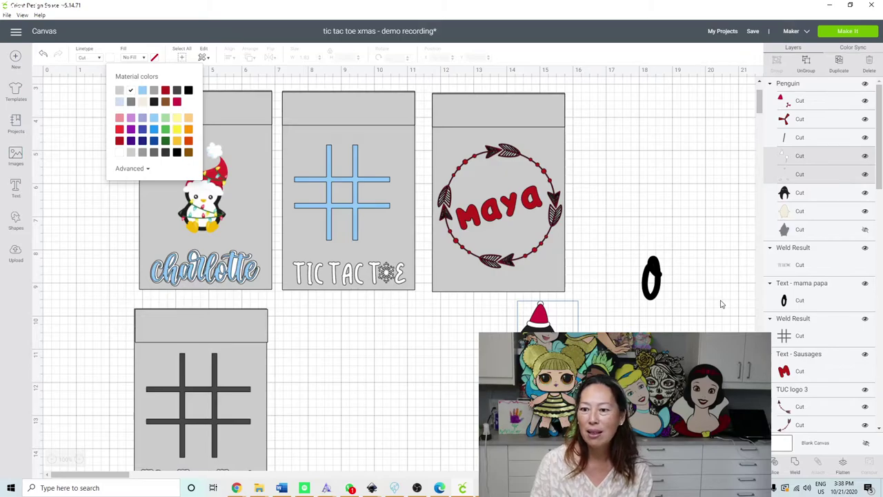
click(791, 216)
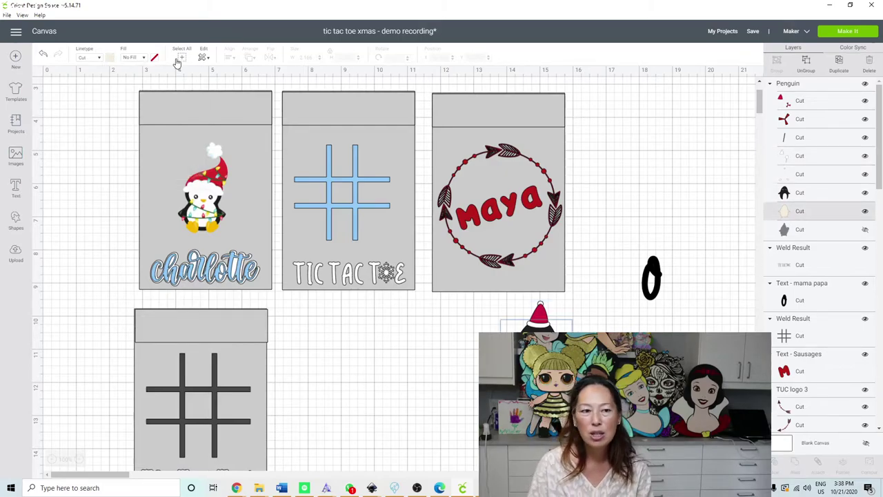
click(111, 58)
click(128, 89)
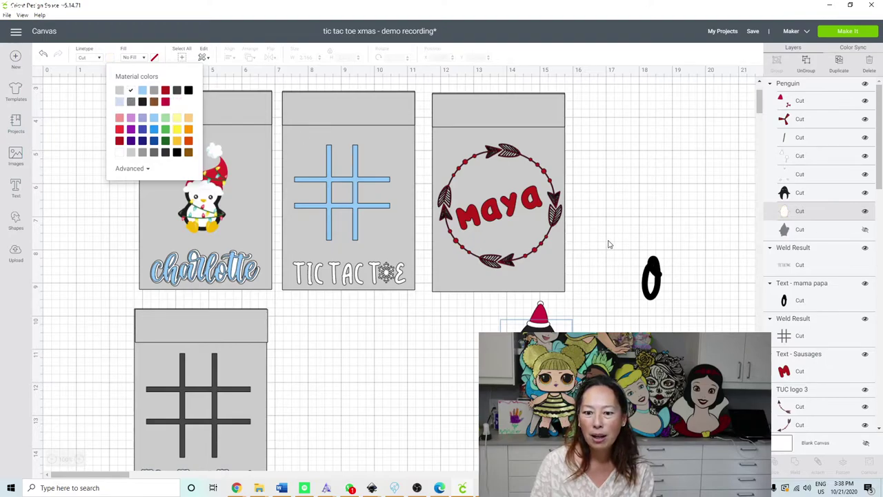
key(Escape)
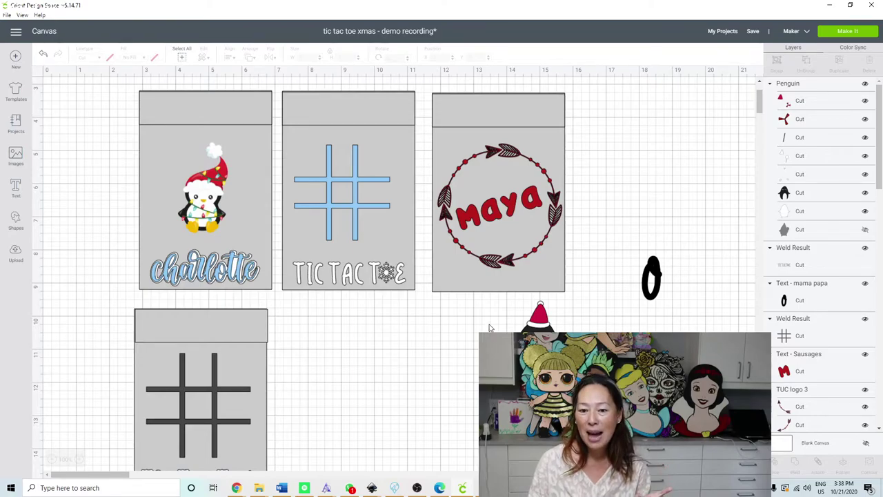
- Delete the leftover black letter O beside the designs
drag(637, 230, 676, 318)
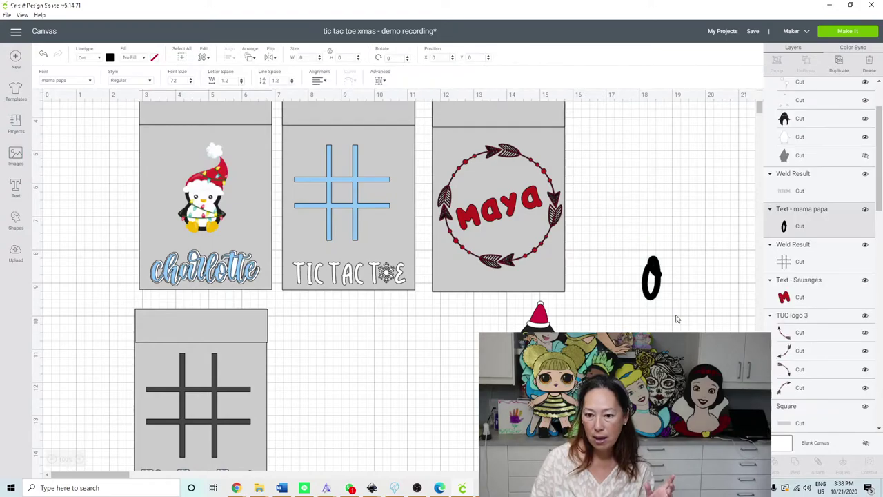
key(Delete)
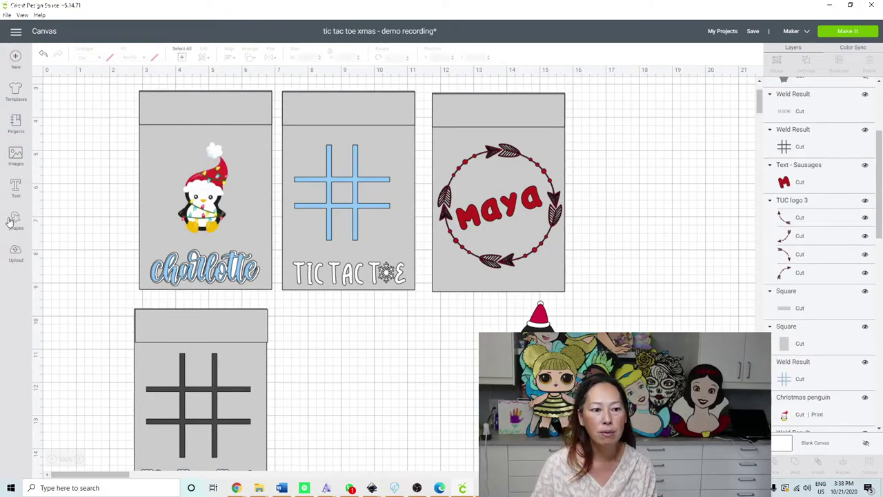
- Add a two-line text reading "Love," with the child's first name underneath in the mama papa font
click(16, 187)
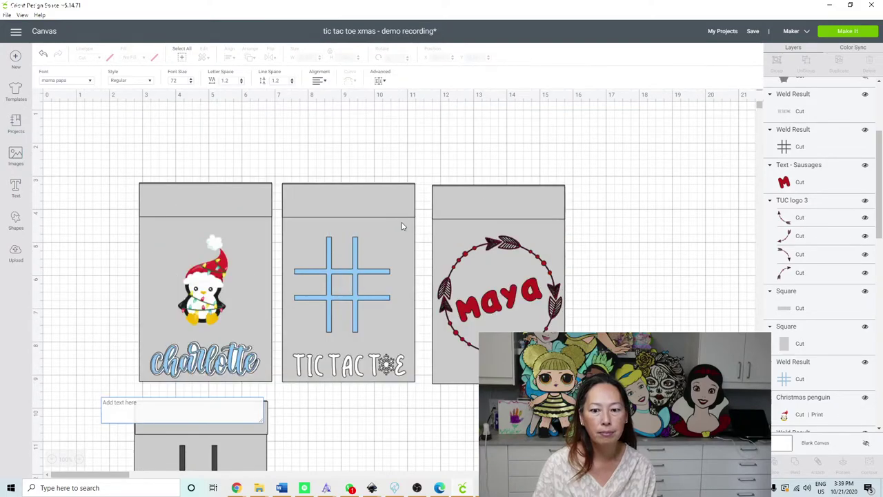
scroll(234, 221, down, 3)
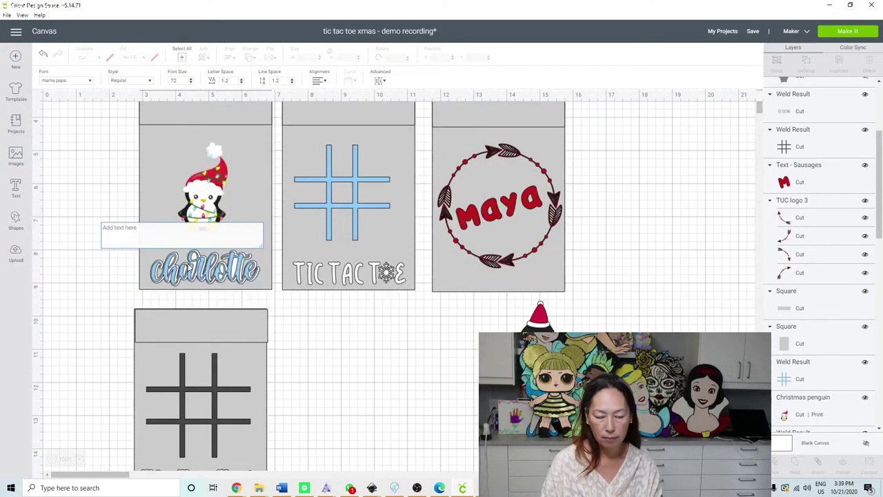
text(Love,)
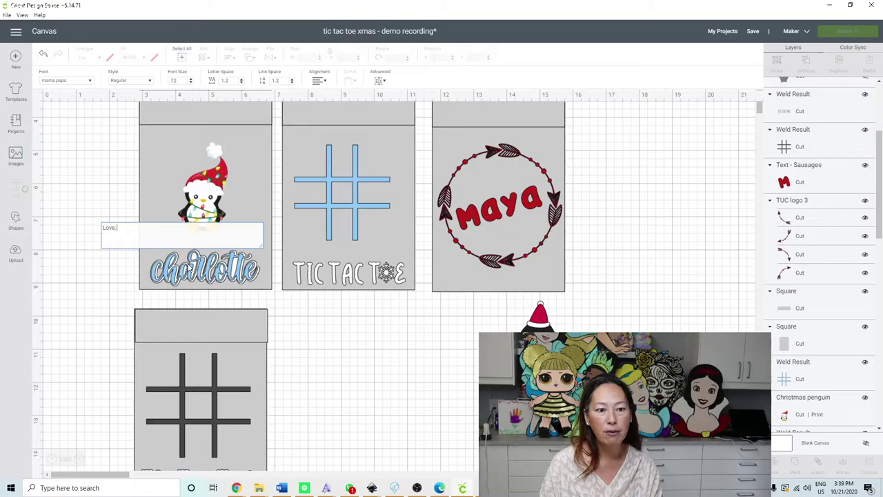
key(Return)
text(Charlotte)
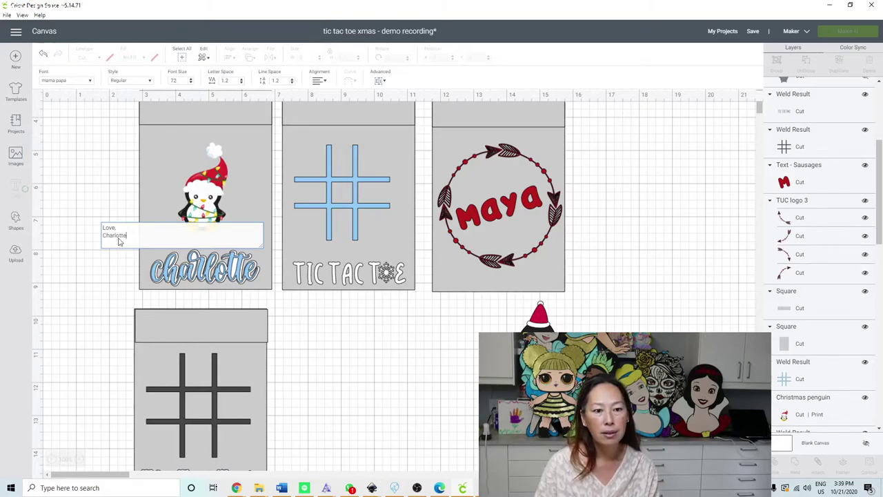
drag(119, 240, 163, 252)
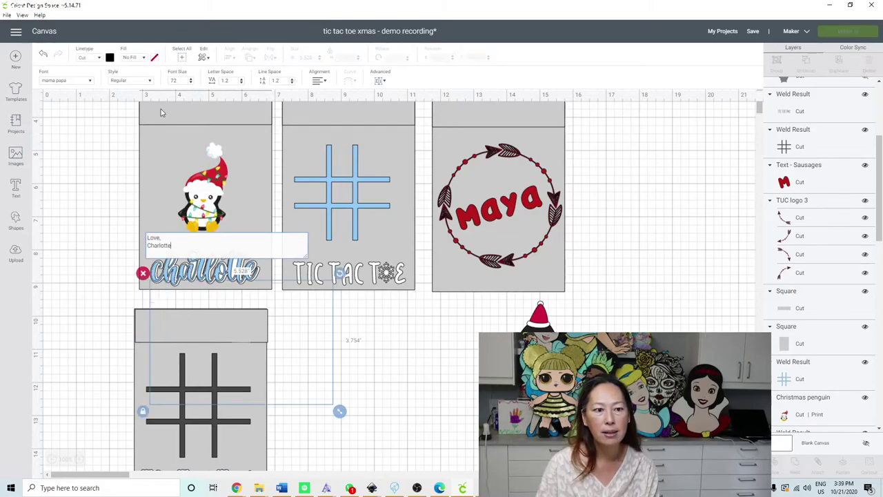
click(88, 81)
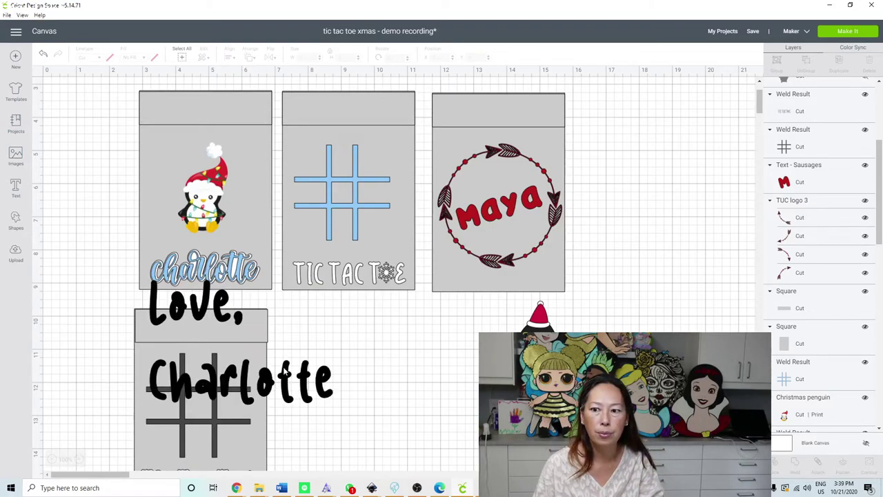
- Move the two-line signature text to the empty area right of the grid template and ungroup it into separate letters
click(273, 390)
drag(328, 396, 484, 422)
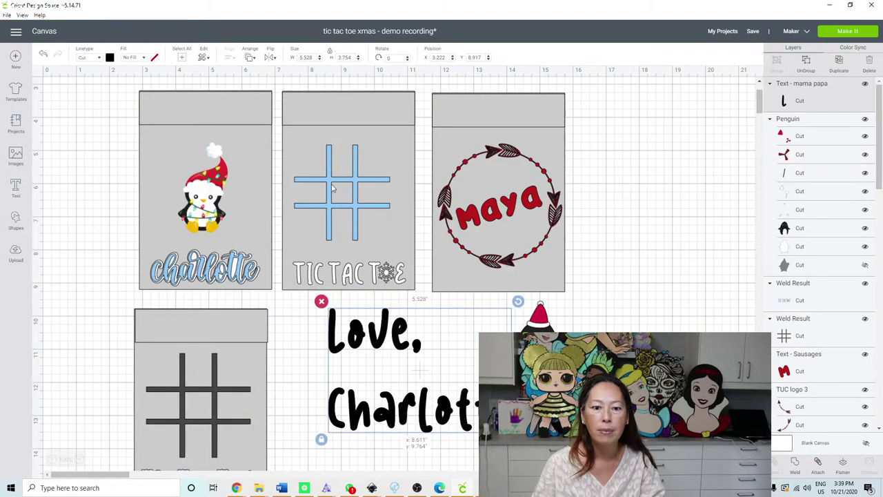
click(805, 63)
click(319, 330)
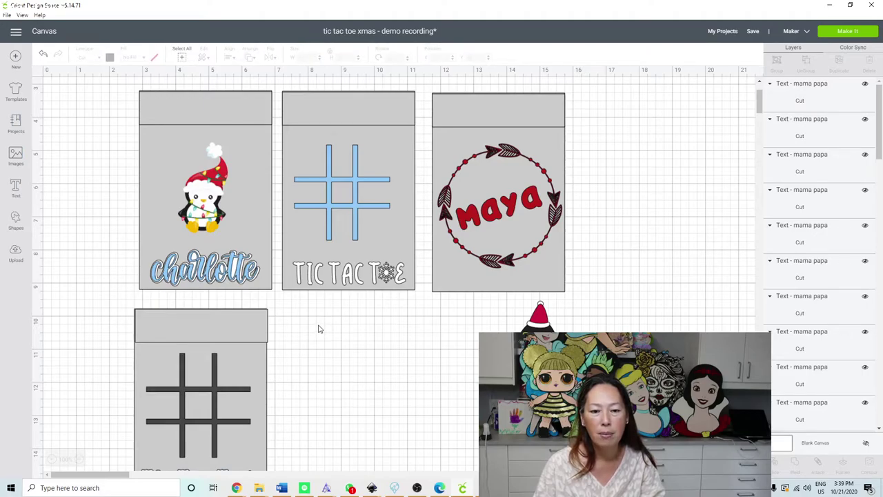
- Select the "Love," letters and recolor them green
drag(317, 322, 433, 354)
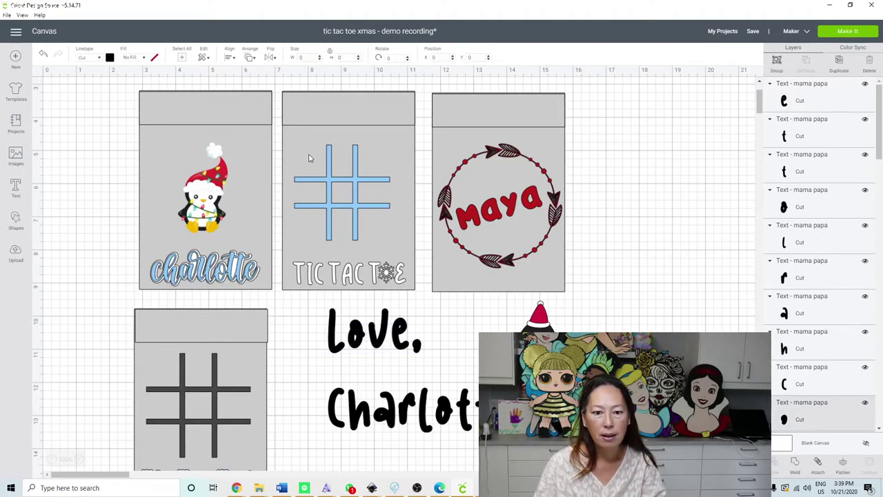
click(110, 58)
click(166, 131)
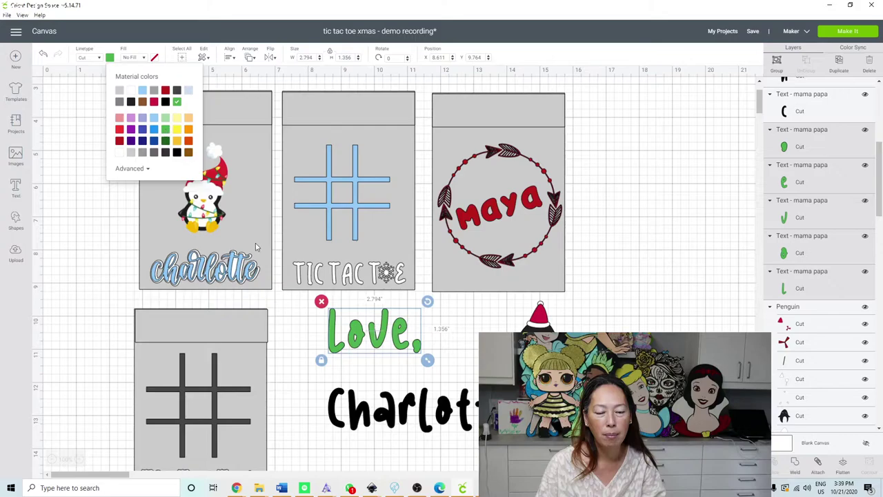
- Select only the letters of the child's first name and recolor them light red
drag(319, 409, 479, 441)
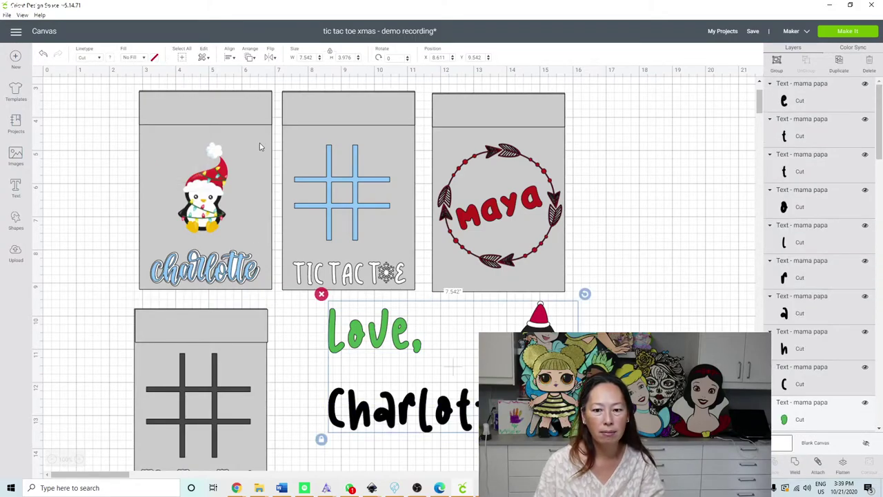
click(425, 441)
drag(478, 441, 337, 426)
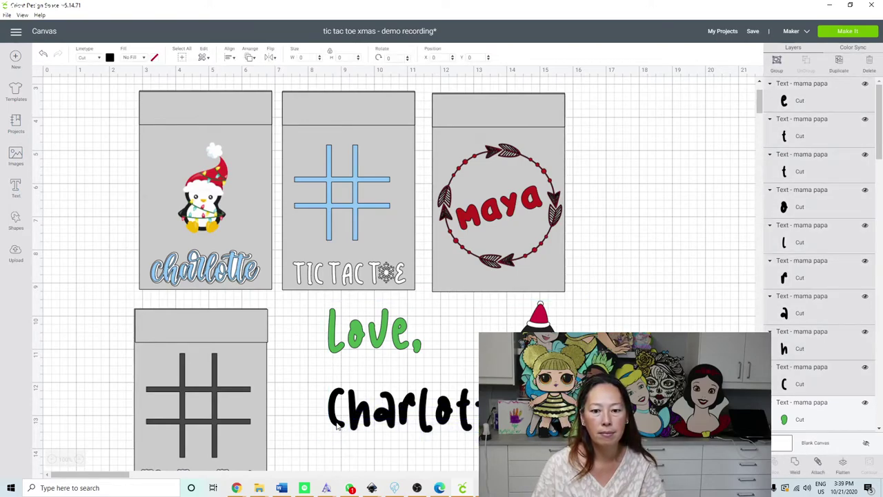
click(109, 58)
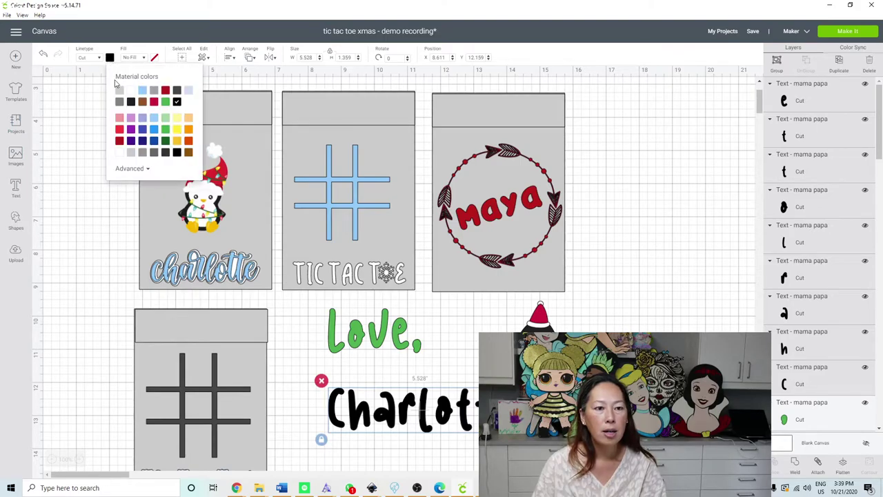
click(119, 119)
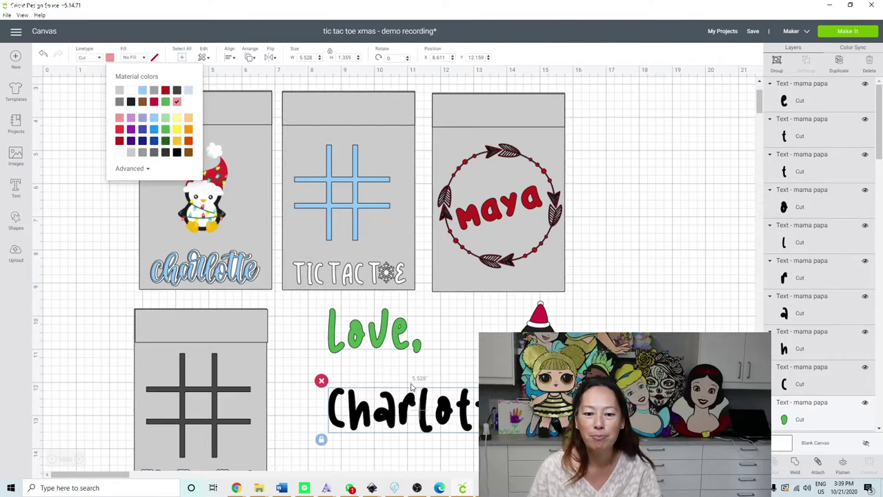
- Shrink the first name to about 1.35 in wide and "Love," to about 1.27 in wide, placing both on the penguin's belly
drag(520, 439, 690, 365)
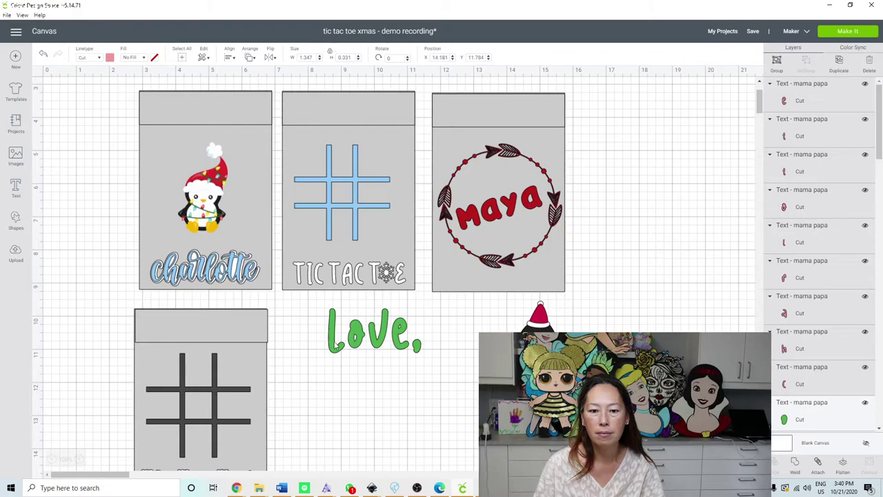
drag(314, 330, 696, 393)
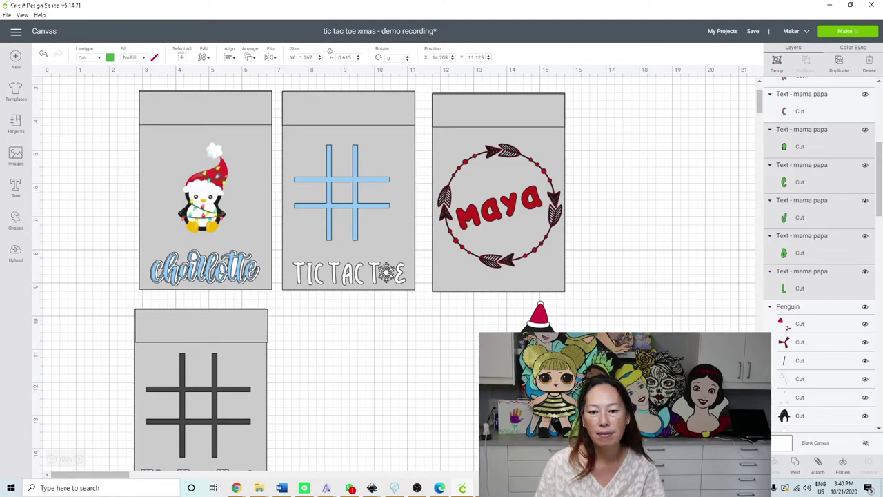
drag(560, 379, 551, 374)
click(450, 391)
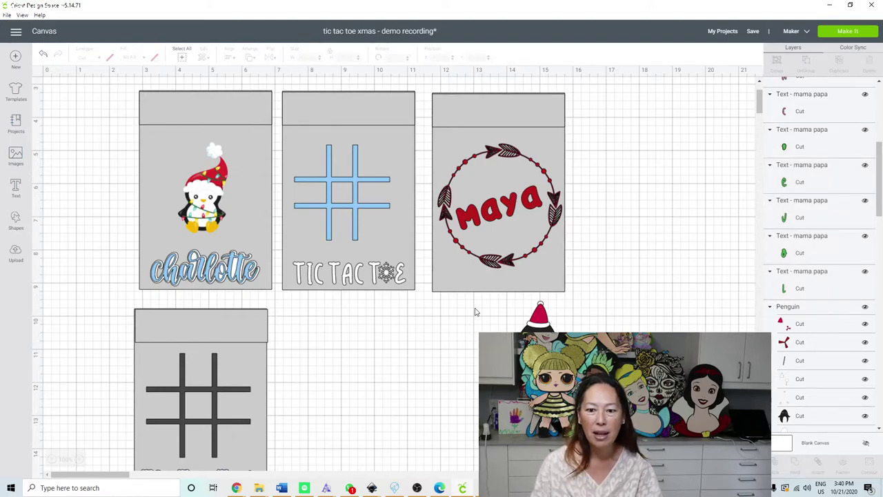
- Flatten the penguin and its signature letters into one printable image and move it to the empty area beside the black grid template
click(541, 321)
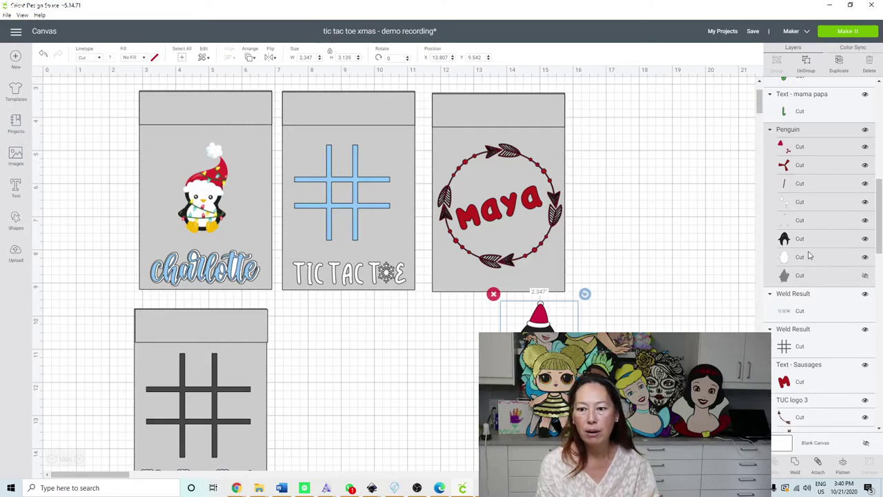
click(475, 312)
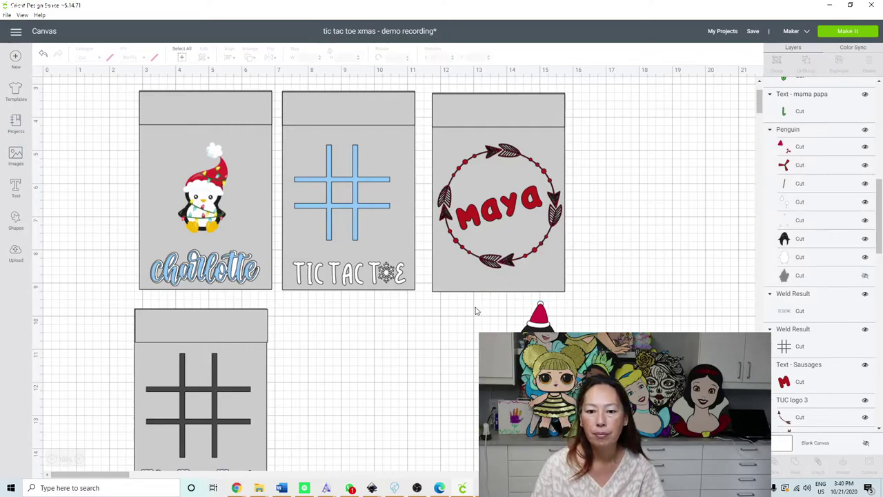
drag(473, 299, 618, 436)
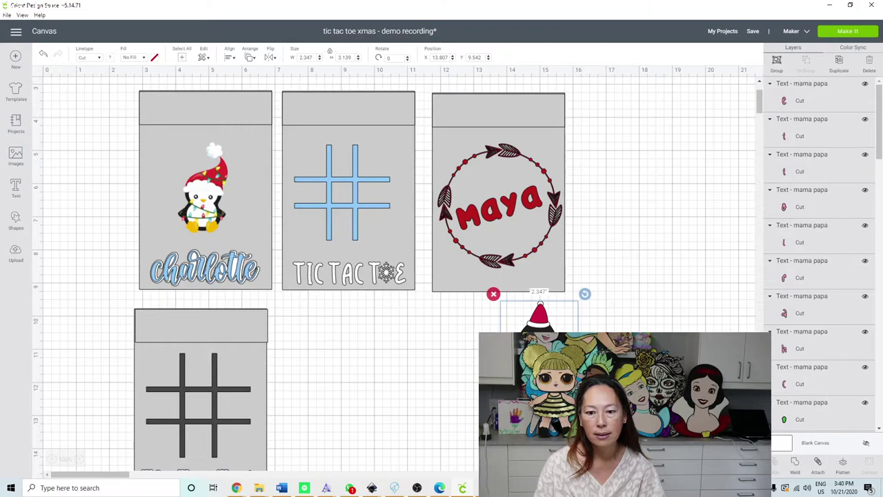
click(842, 462)
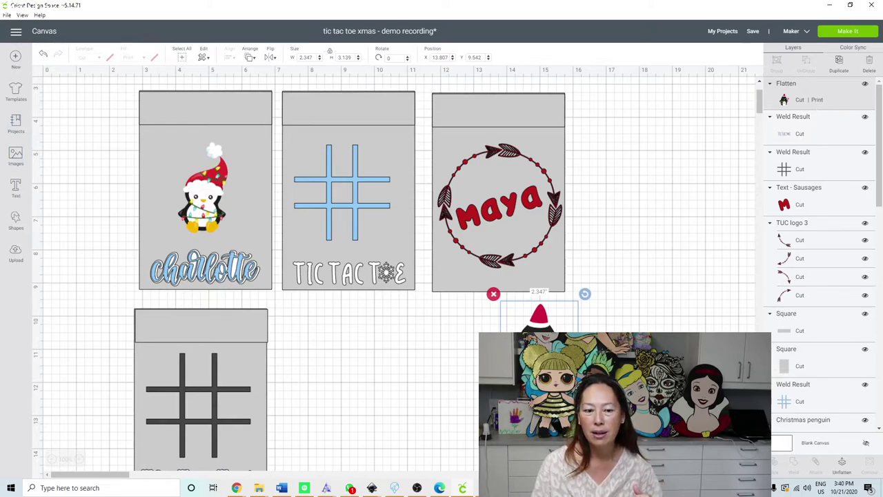
drag(540, 368, 371, 404)
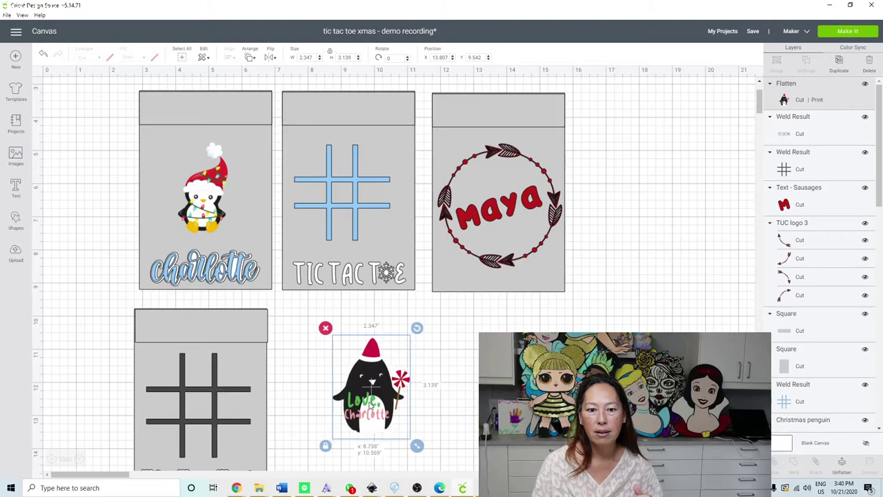
- Duplicate the blank bag shape with its flap from the black grid design and place the copy below the wreath bag
drag(112, 319, 146, 349)
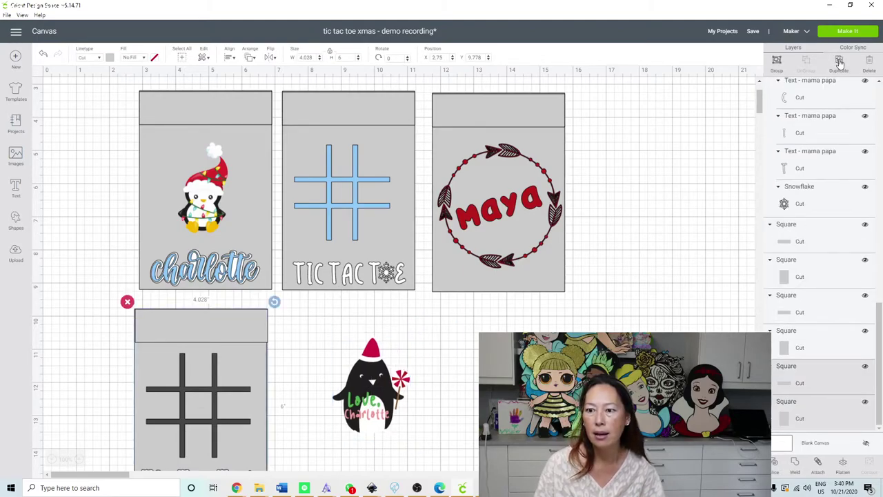
click(195, 332)
key(ctrl+d)
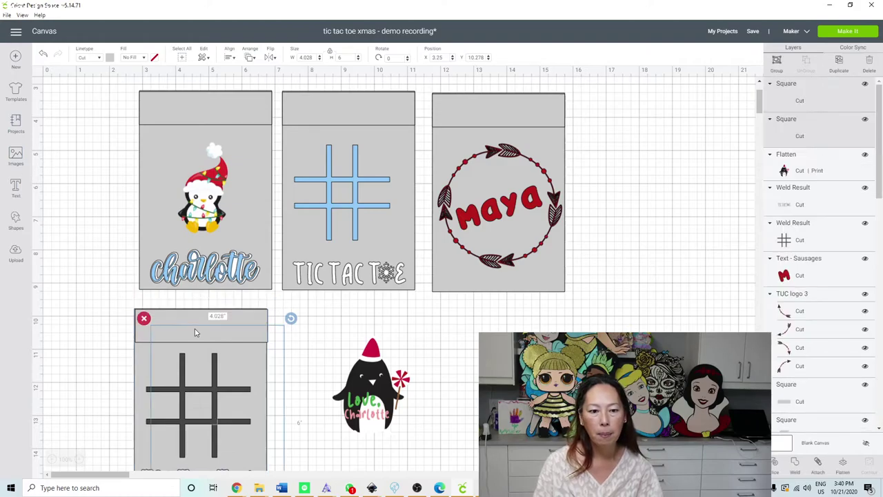
drag(195, 339, 573, 328)
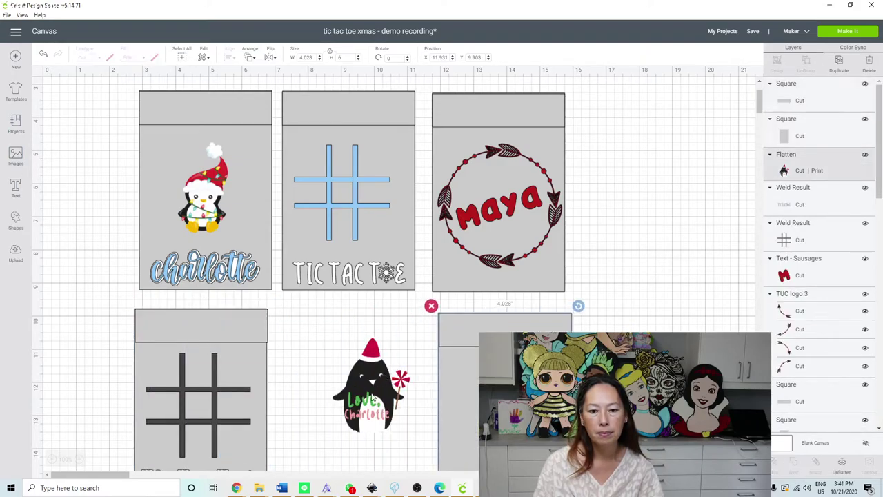
- Move the flattened penguin onto the duplicated bag, bring it to the front and center it on the bag
click(372, 399)
drag(372, 396, 497, 415)
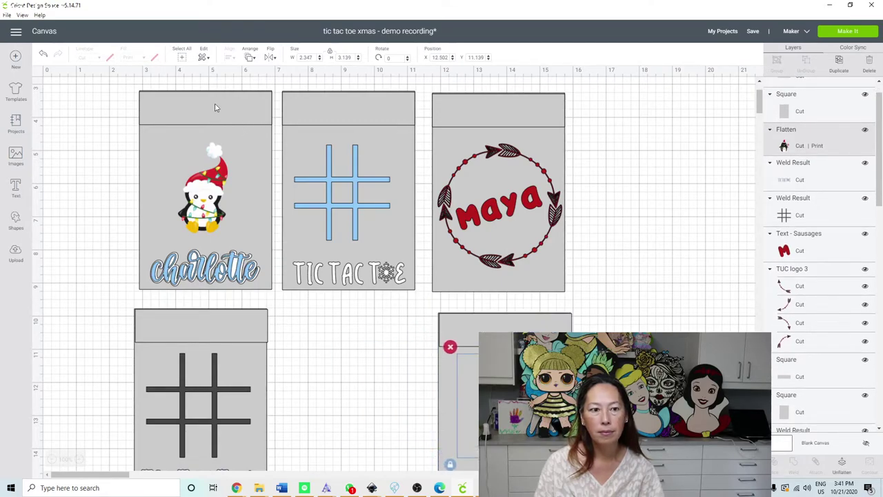
click(249, 58)
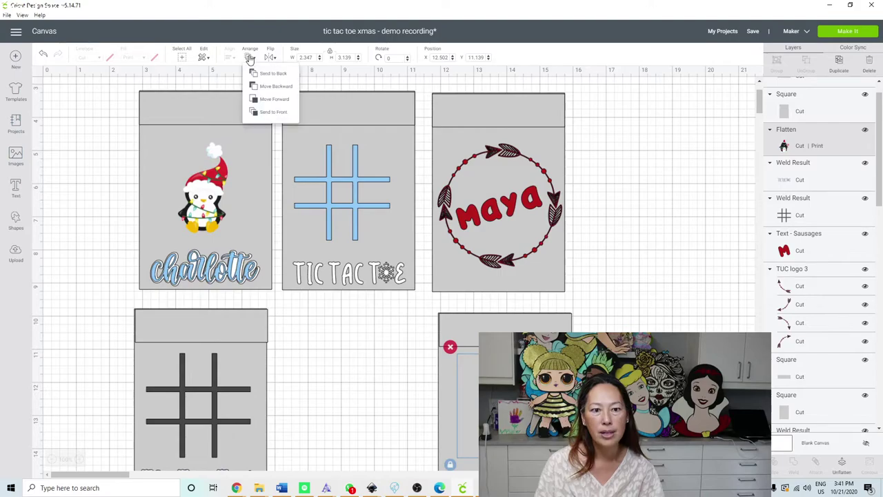
click(270, 112)
scroll(336, 214, down, 3)
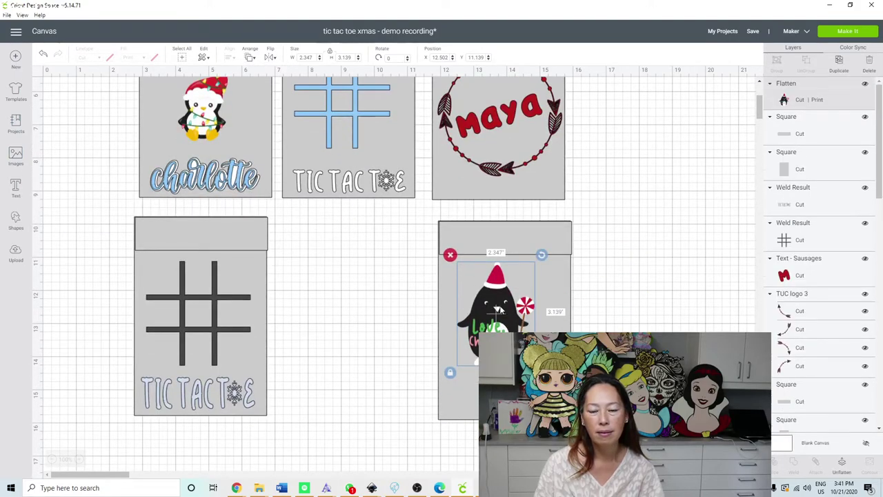
drag(490, 298, 508, 312)
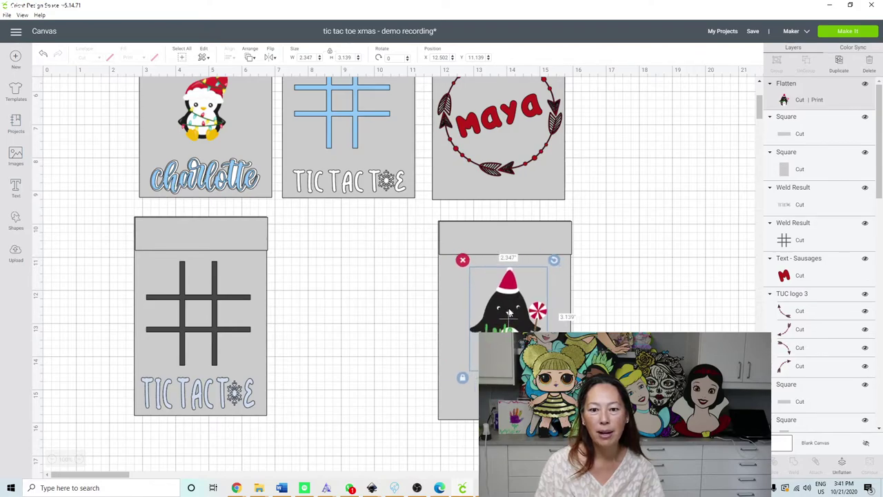
click(338, 316)
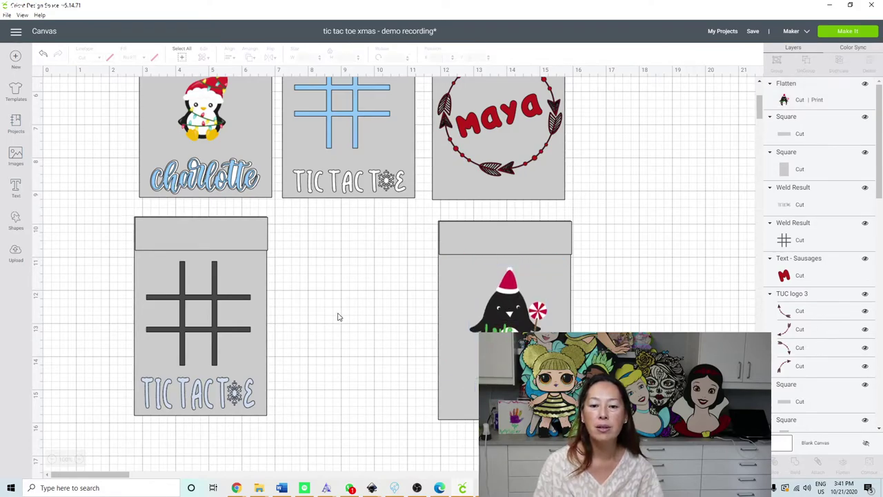
- Switch to Inkscape and create a new blank document
mouse_move(372, 488)
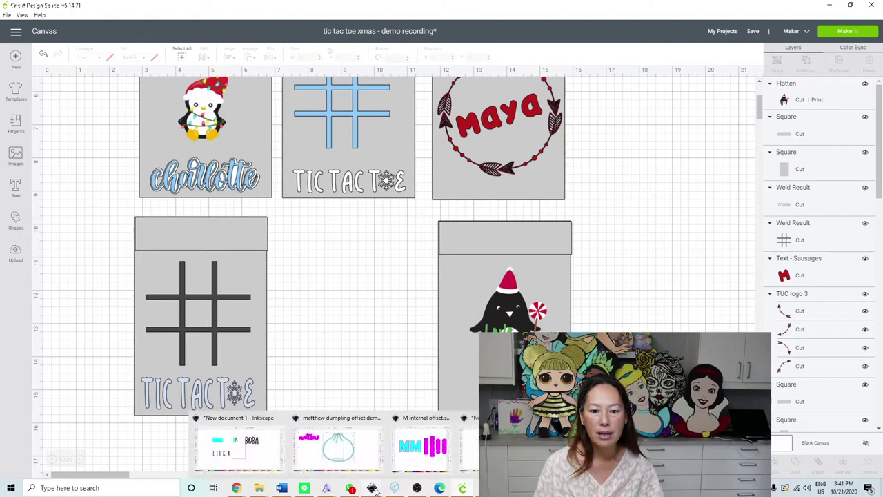
click(242, 451)
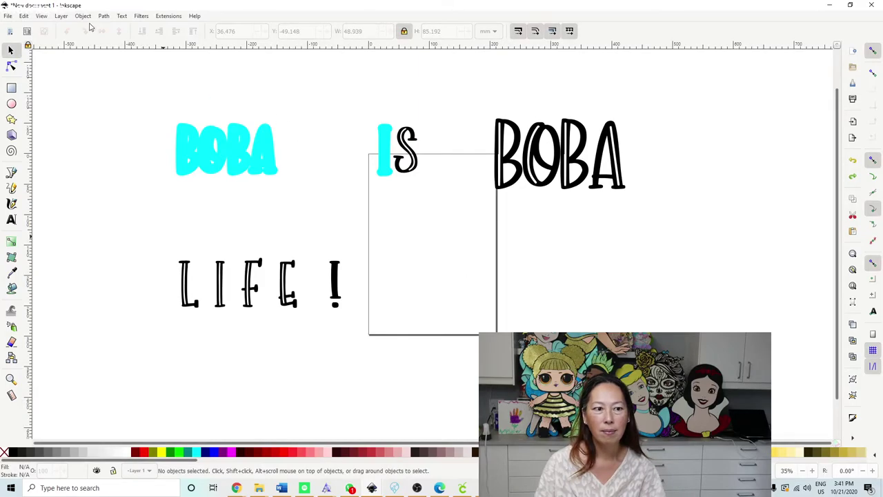
drag(165, 107, 431, 317)
click(8, 16)
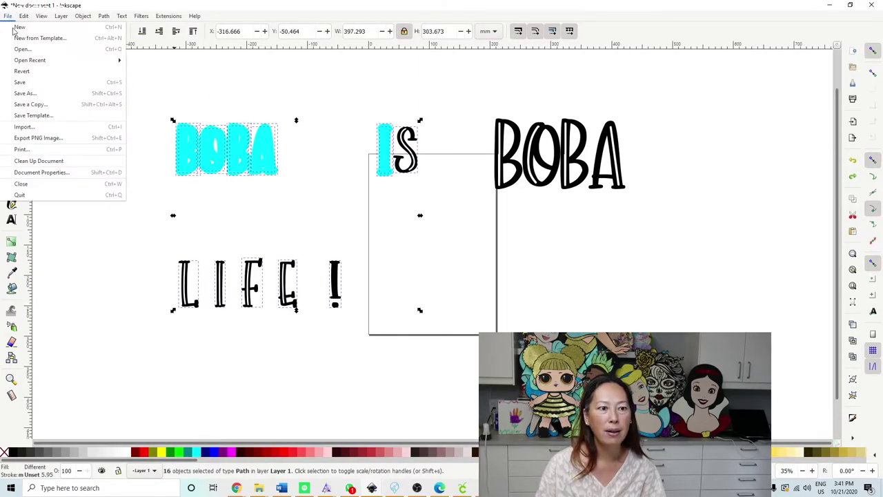
click(13, 28)
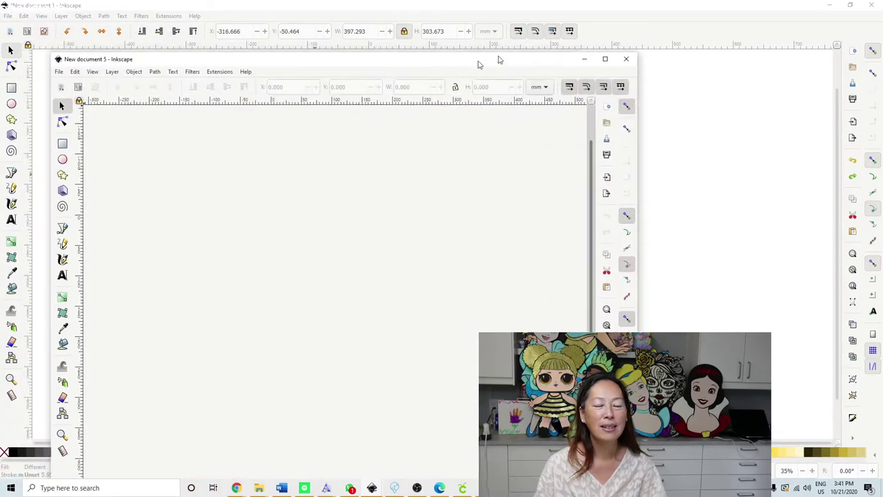
drag(497, 59, 556, 25)
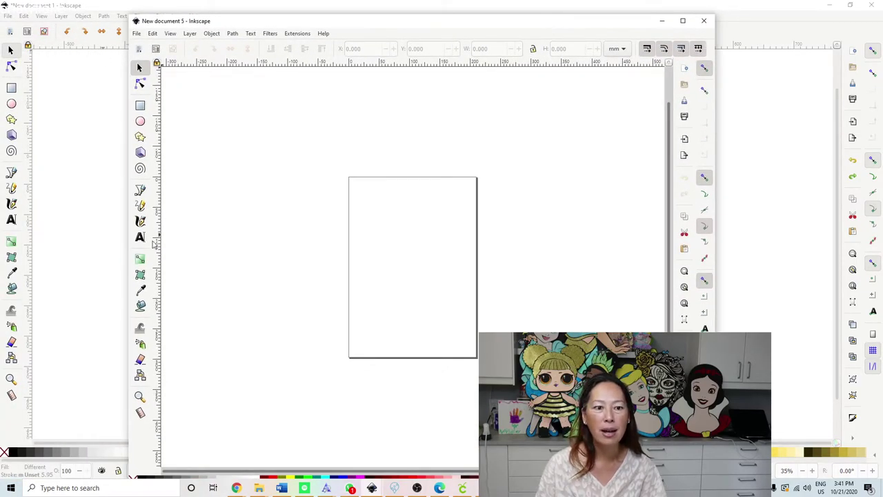
- Draw a text frame across the upper part of the page, choose the Haniberryku font and enter the child's name
click(140, 237)
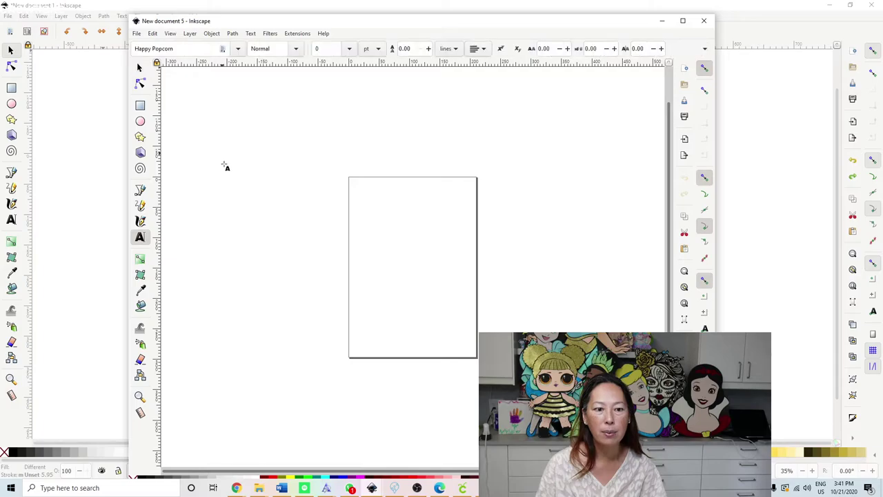
drag(222, 153, 465, 281)
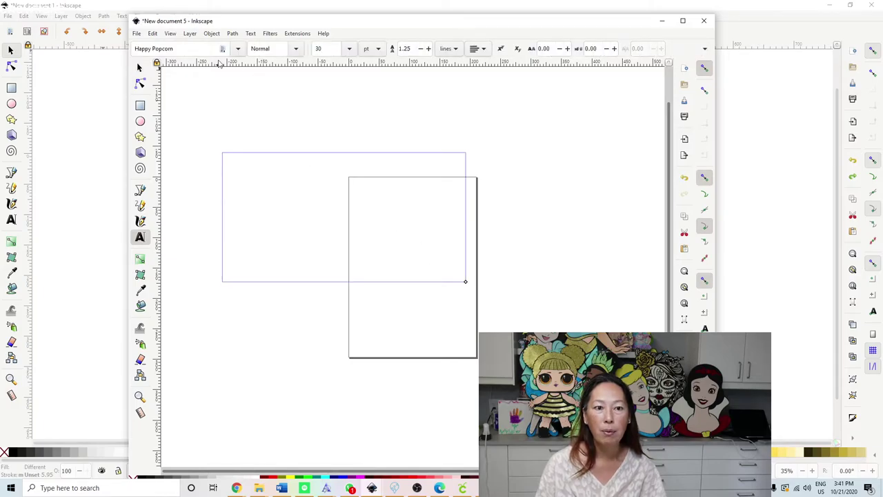
click(238, 48)
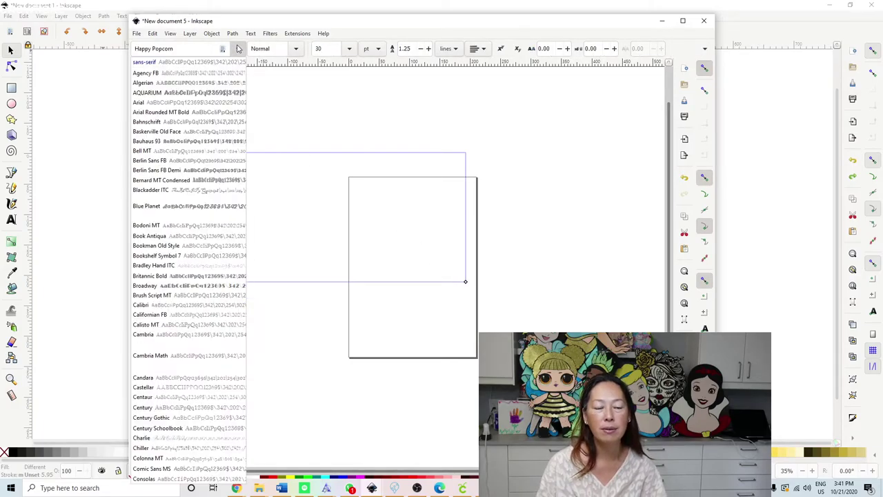
click(238, 48)
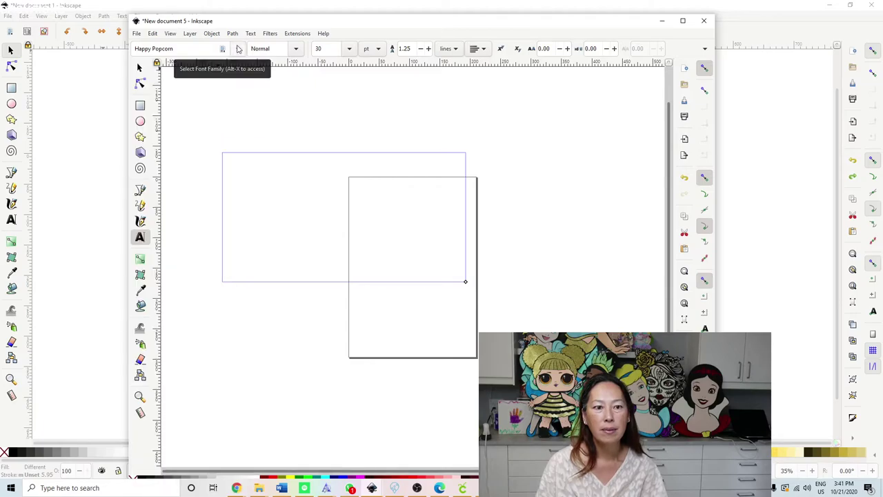
click(238, 49)
scroll(199, 353, down, 10)
scroll(199, 354, down, 10)
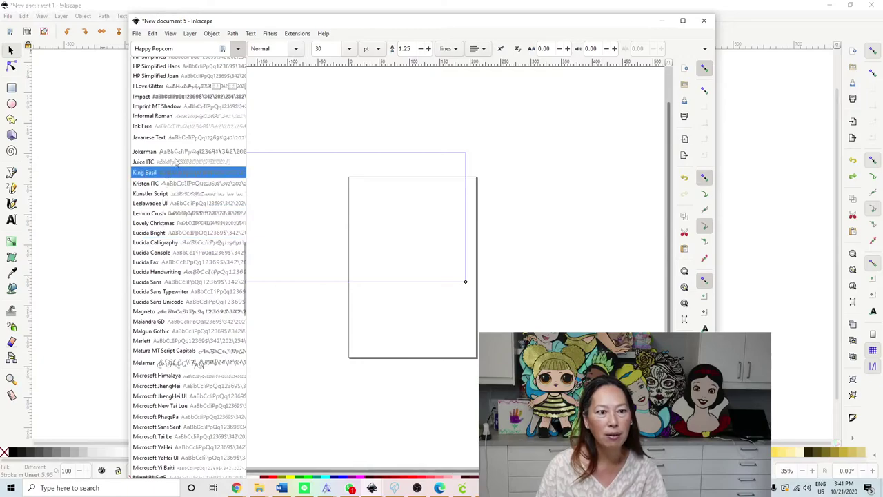
scroll(171, 167, up, 3)
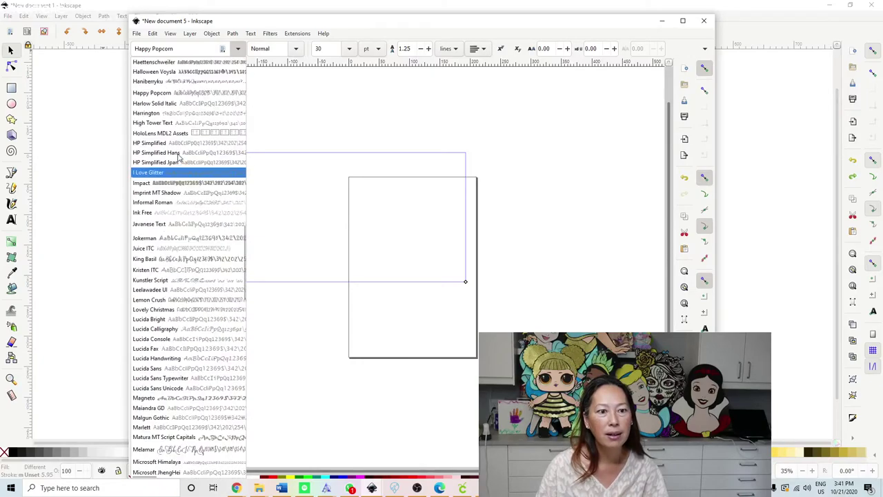
click(164, 82)
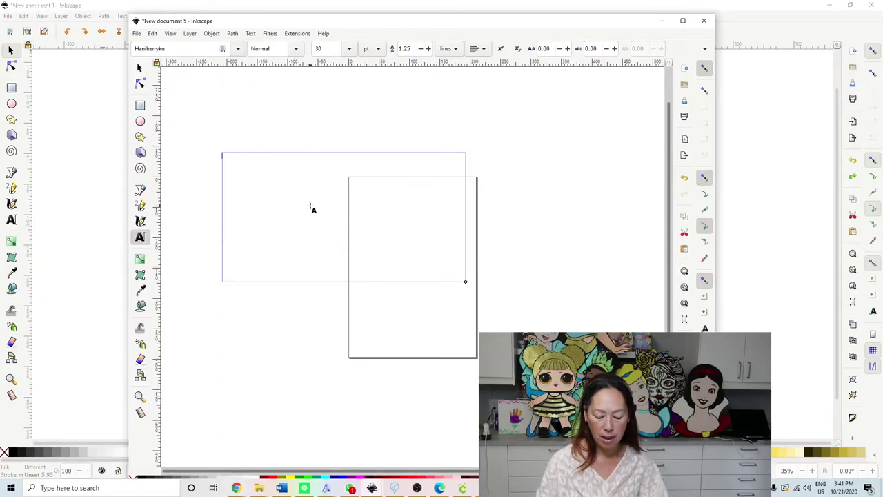
key(Down)
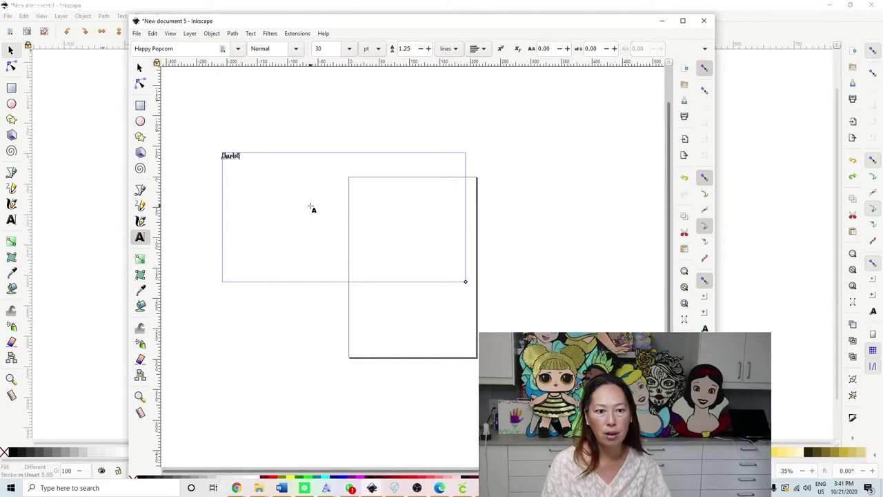
- Apply the Haniberryku font to the whole name in the upper text frame
click(237, 48)
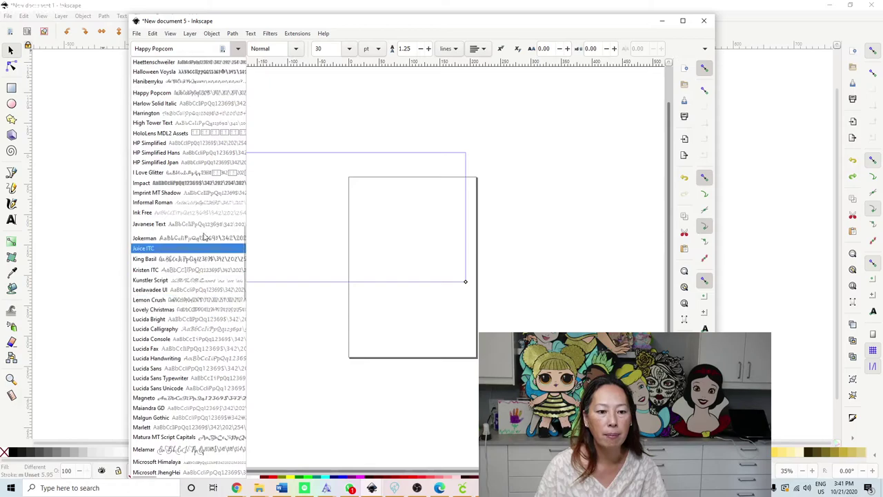
click(192, 83)
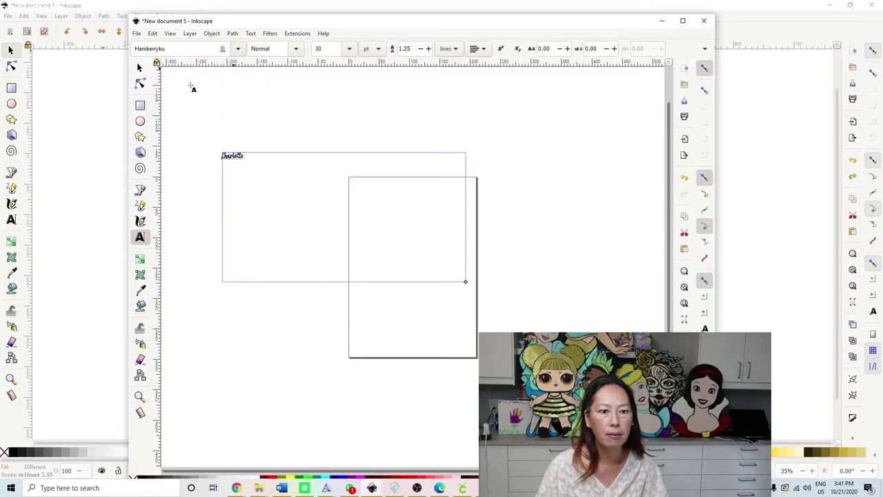
key(Down)
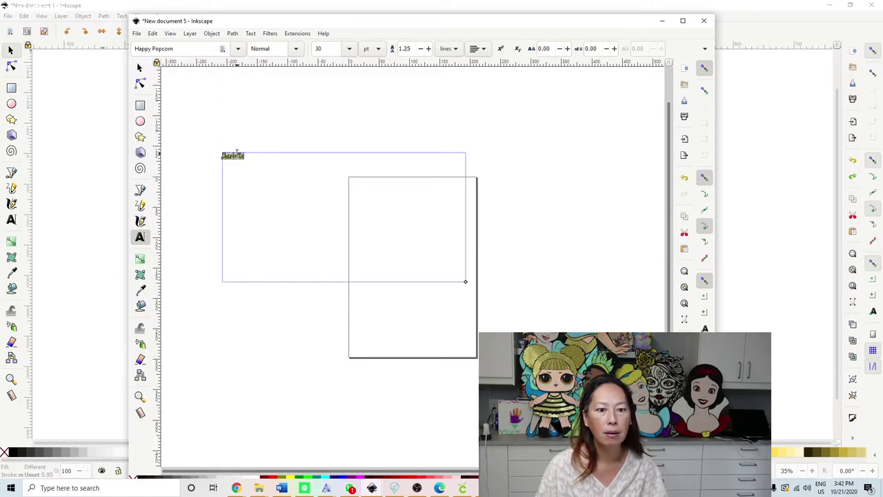
click(238, 48)
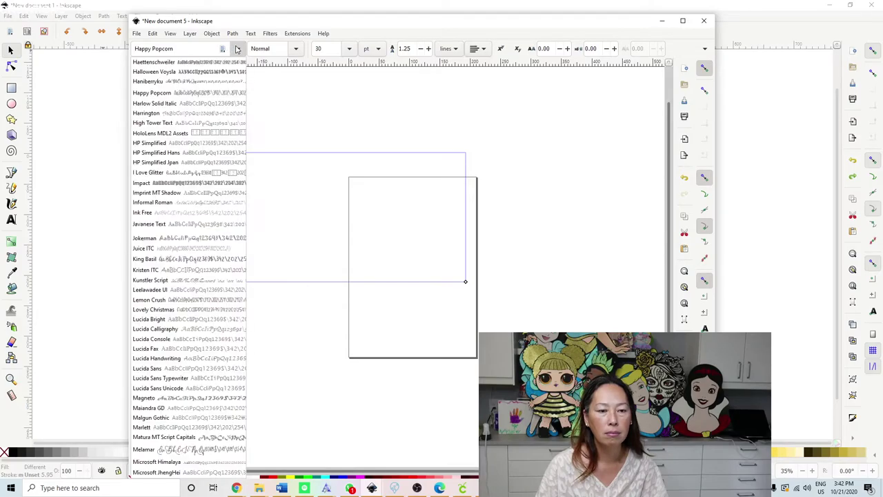
click(179, 83)
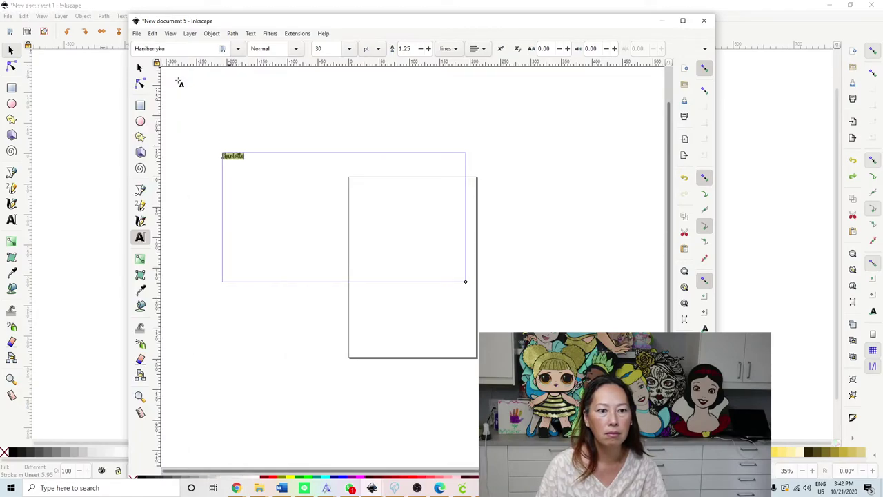
- Draw a second text frame below the first, pick Haniberryku again and enter the child's name in it
drag(194, 221, 415, 325)
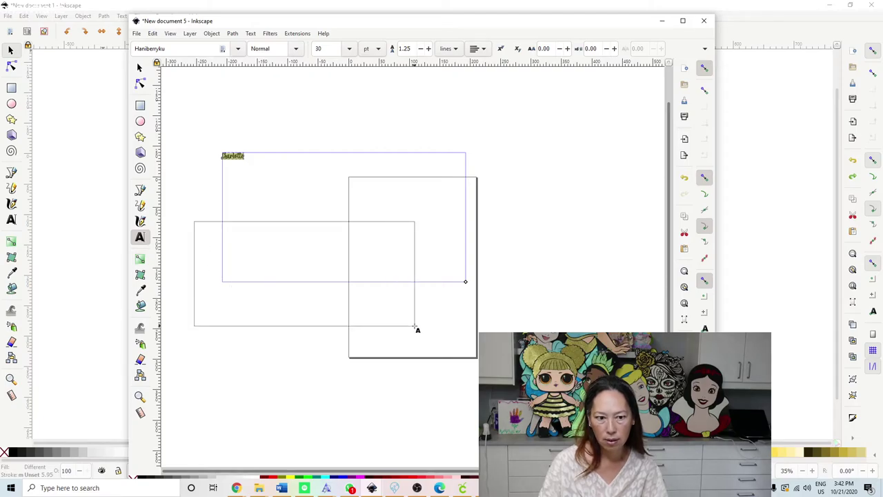
click(237, 48)
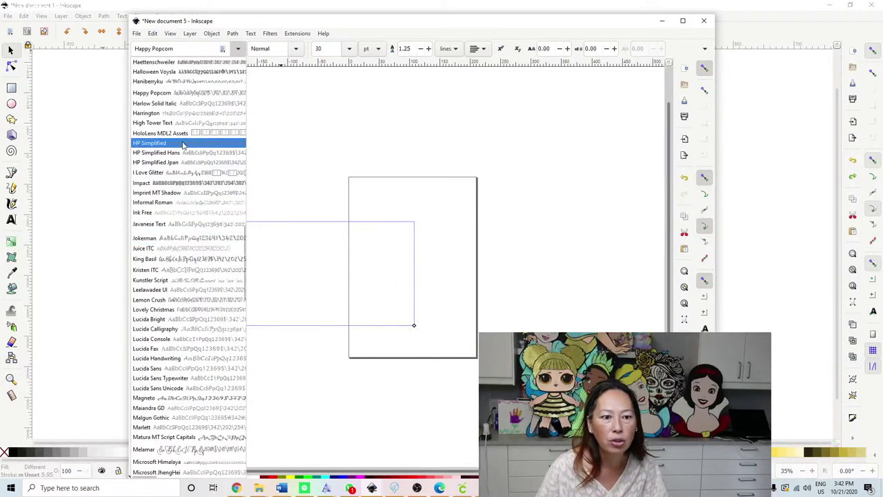
click(184, 81)
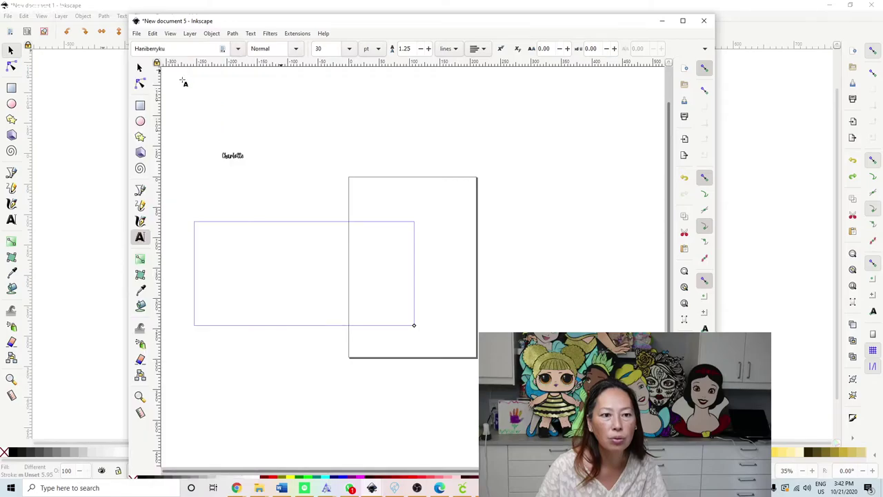
click(243, 249)
text(Happy Popcorn)
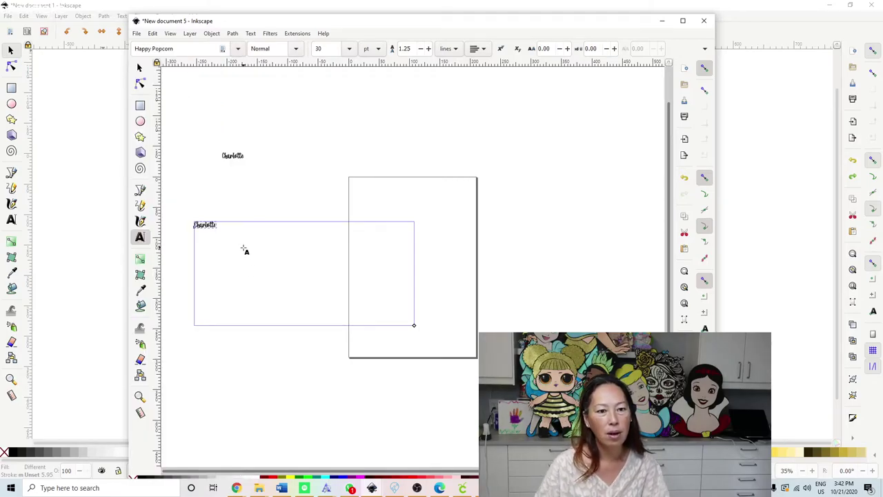
key(Escape)
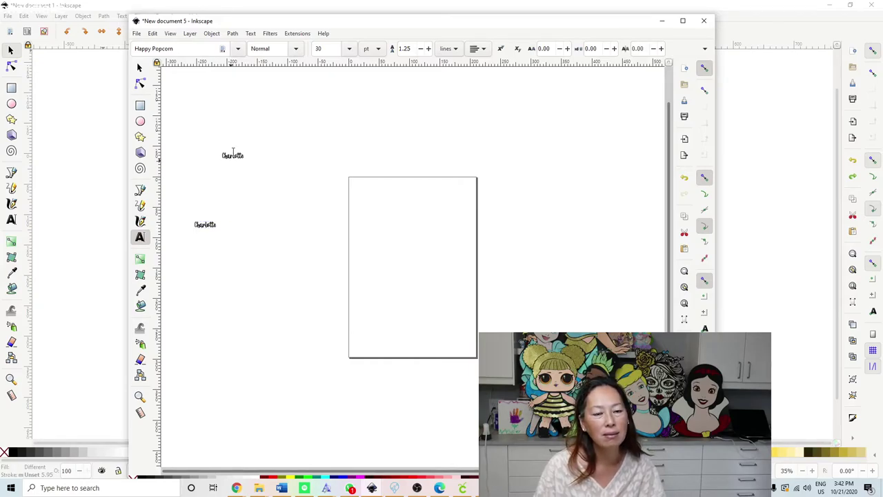
- Enlarge the upper name proportionally to about 510 mm wide and move it over the top of the page
click(141, 68)
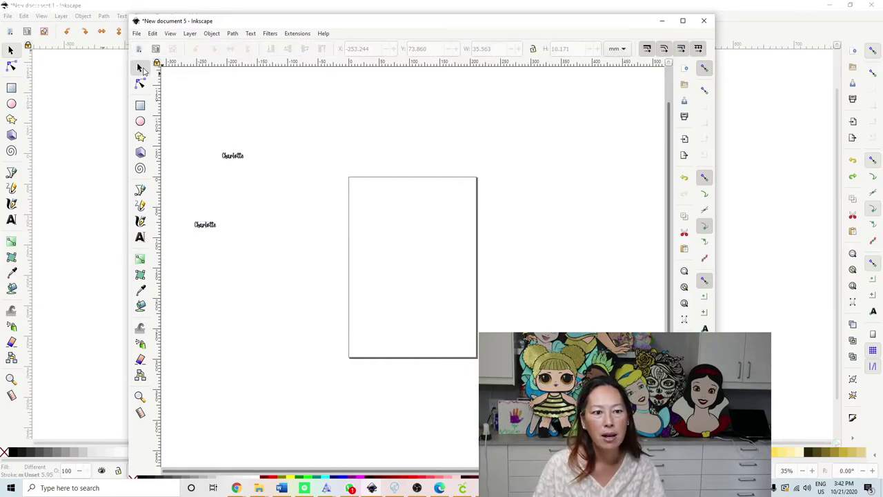
click(234, 159)
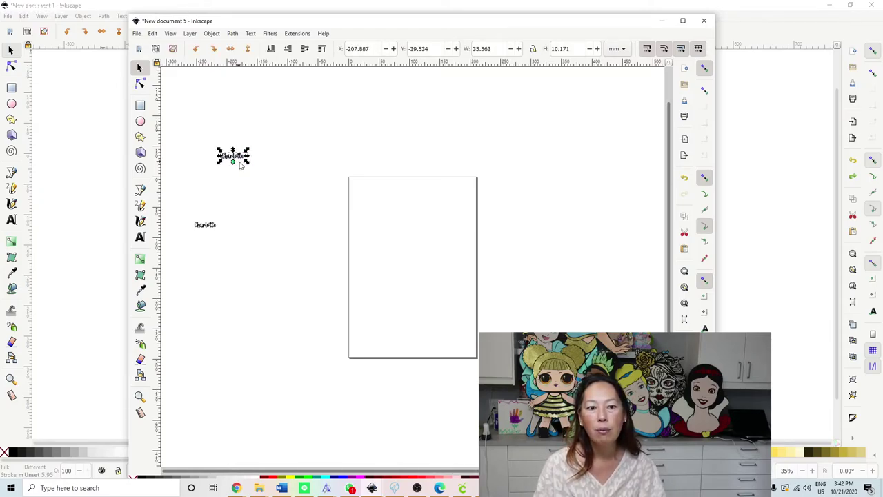
click(533, 49)
drag(246, 161, 532, 240)
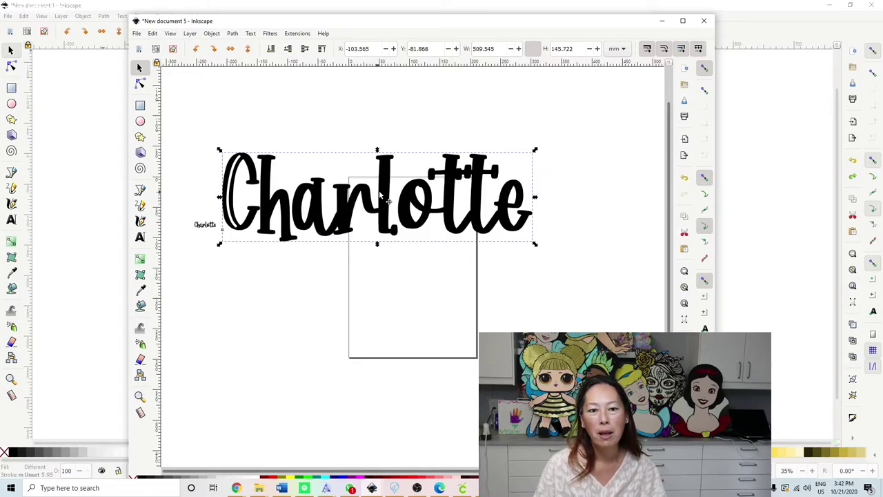
drag(389, 201, 457, 175)
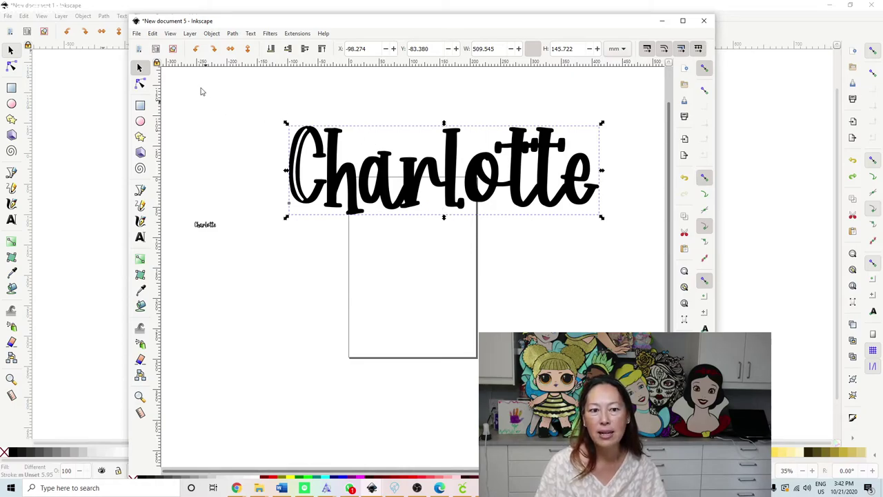
click(222, 111)
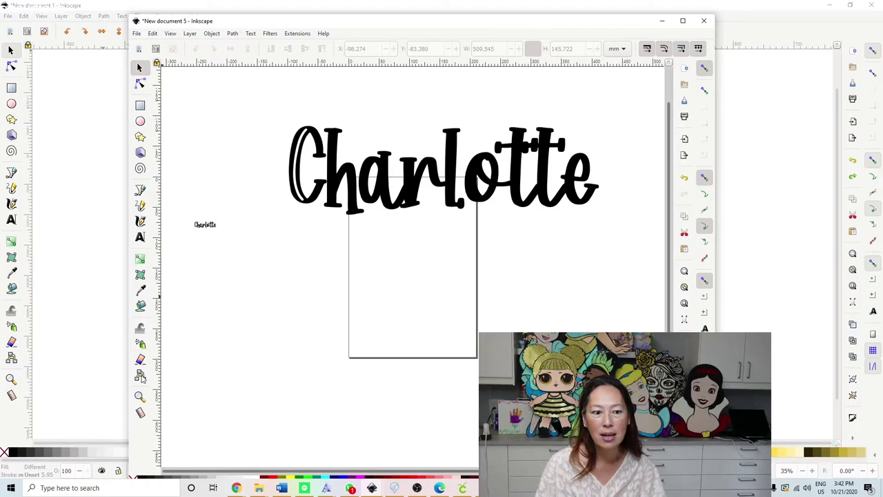
- Maximize the document window and cover all letters of the enlarged name with magenta Paint Bucket fills
click(140, 306)
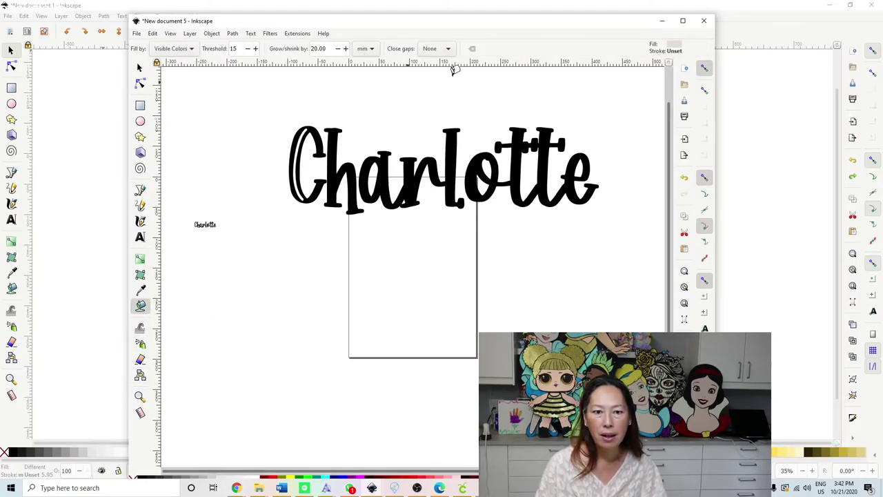
click(682, 21)
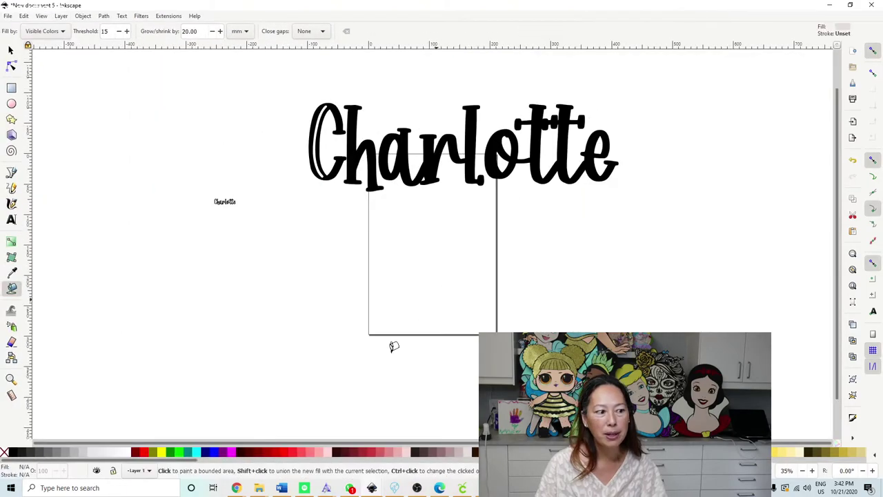
click(236, 454)
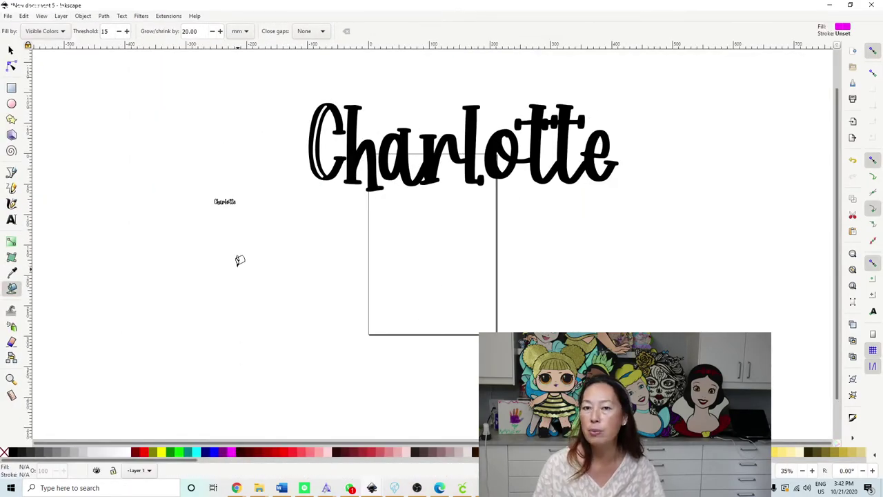
click(339, 110)
click(354, 115)
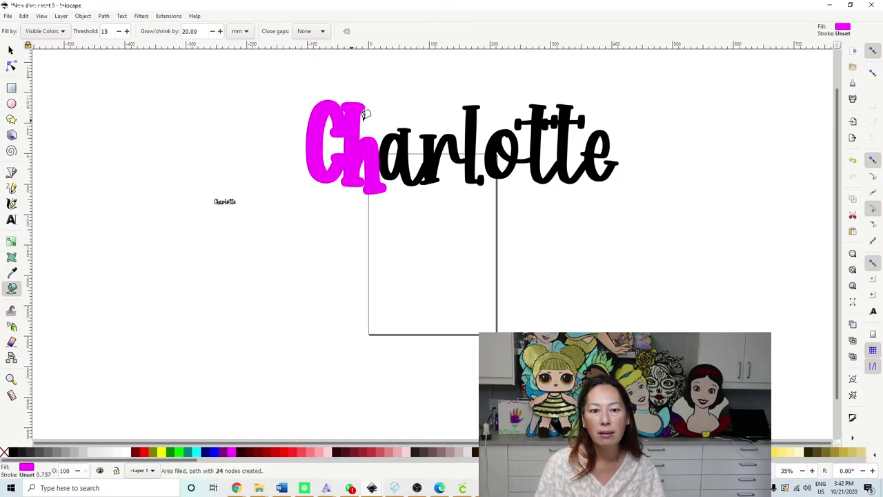
click(406, 143)
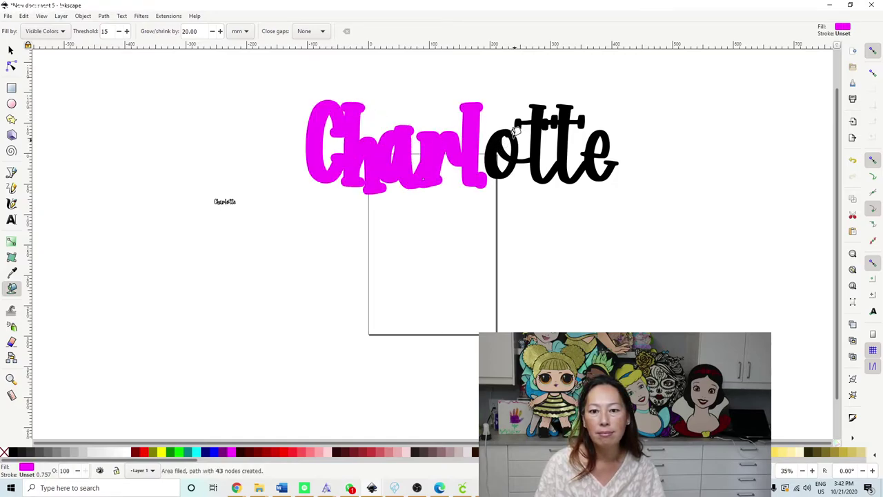
click(512, 126)
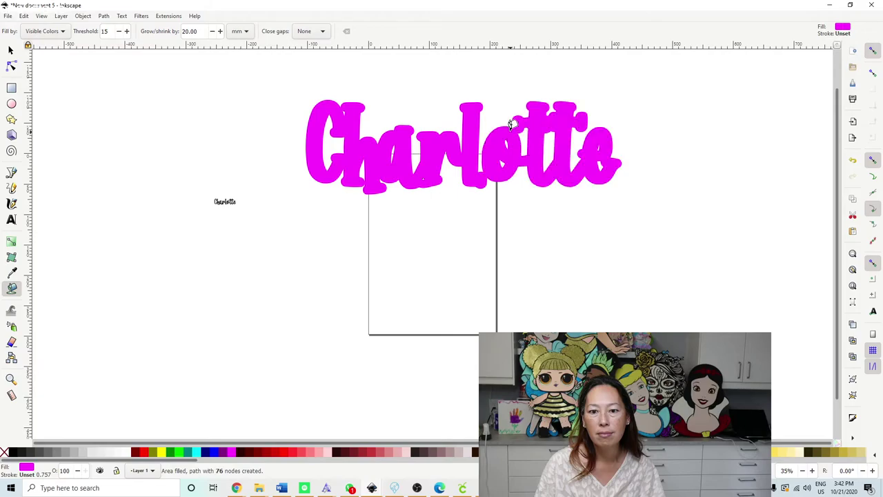
- Select the enlarged name together with its magenta fills and convert the text object to paths
click(9, 50)
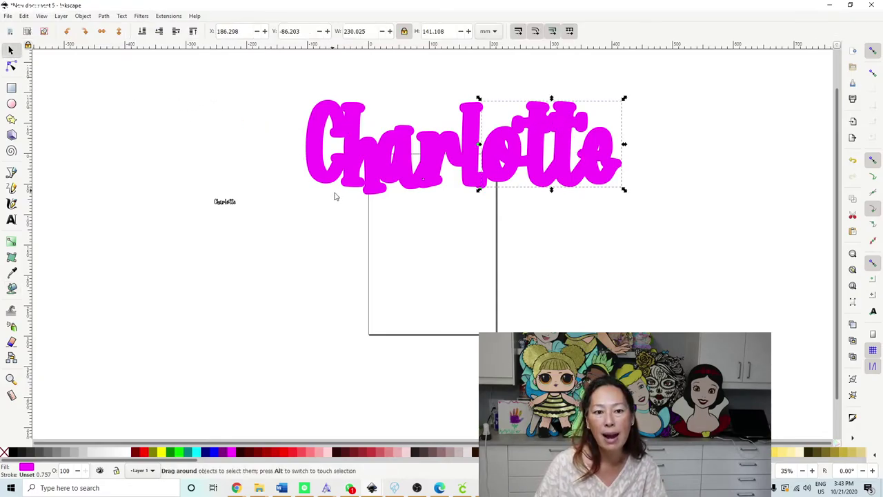
drag(618, 254, 717, 255)
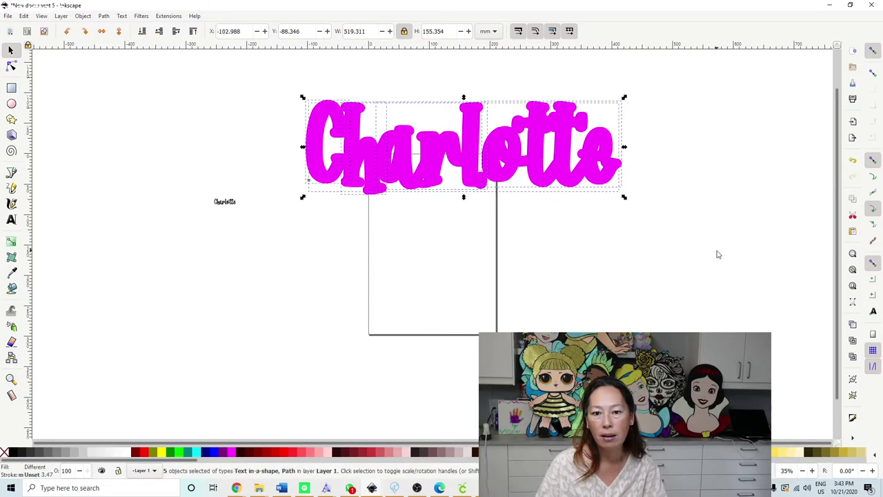
click(105, 16)
click(107, 27)
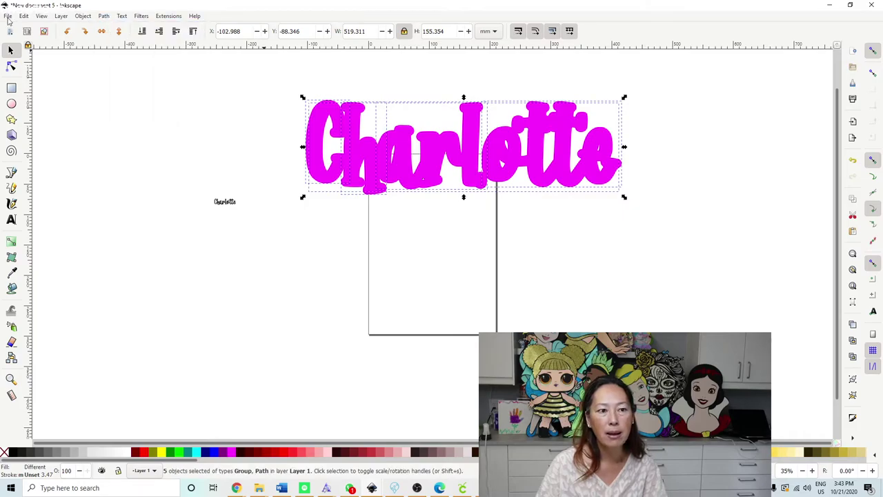
- Save the drawing to the Desktop as an Inkscape SVG named "happy popcorn" followed by the child's name
click(8, 16)
click(28, 91)
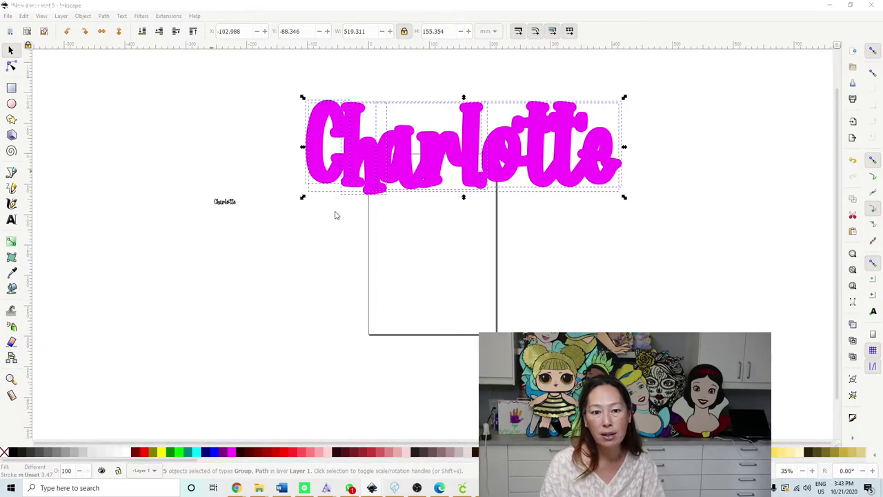
text(happy b)
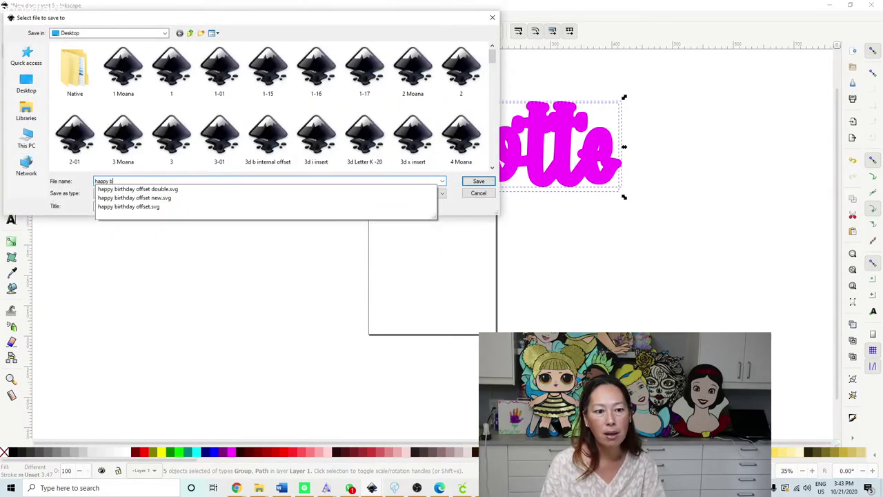
key(BackSpace)
text(popcorn charlotte)
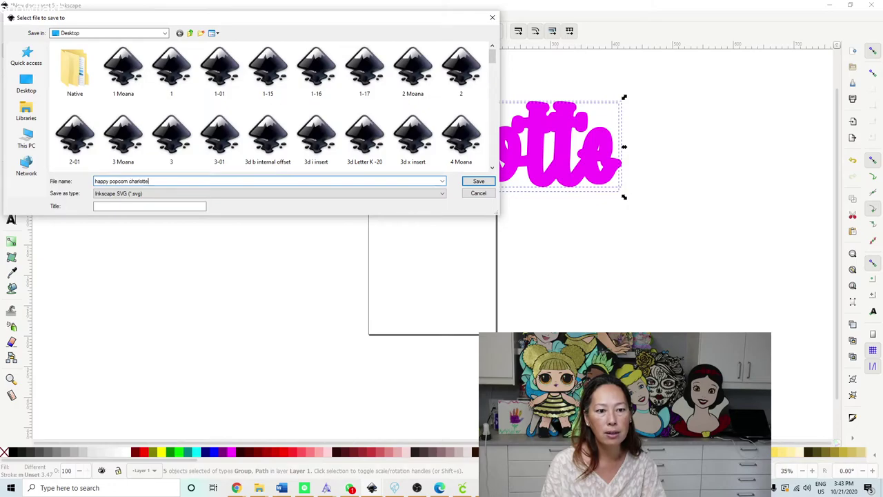
key(Return)
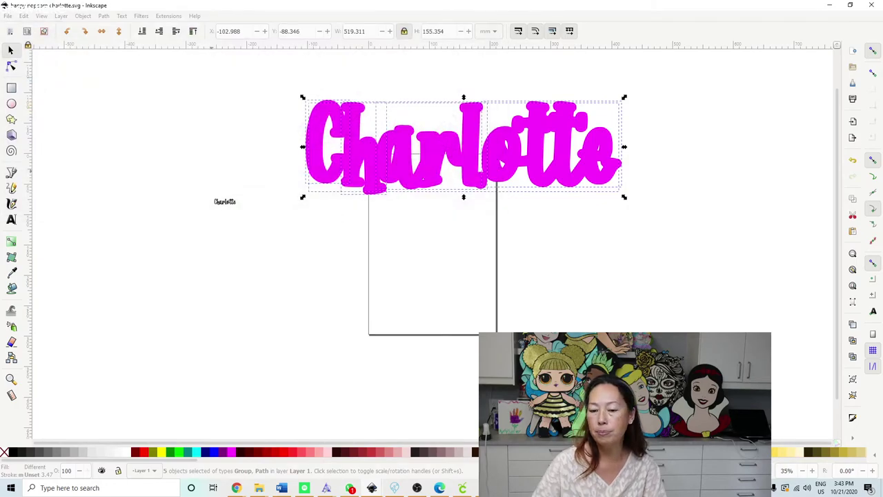
- Switch to Cricut Design Space and upload the saved "happy popcorn" name SVG, importing it despite unsupported text elements
click(463, 488)
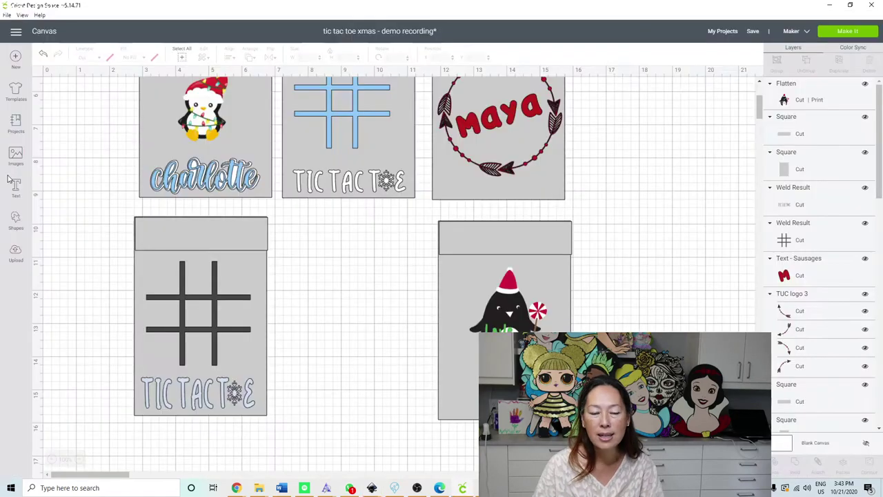
click(15, 252)
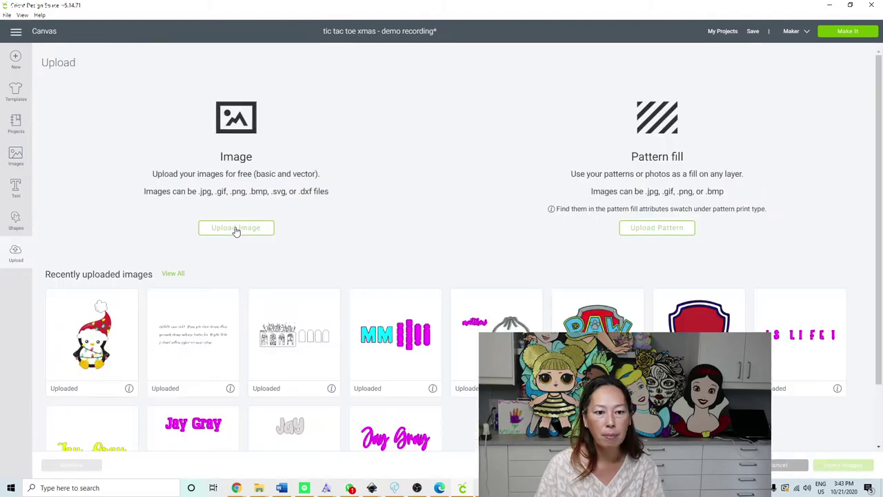
click(236, 228)
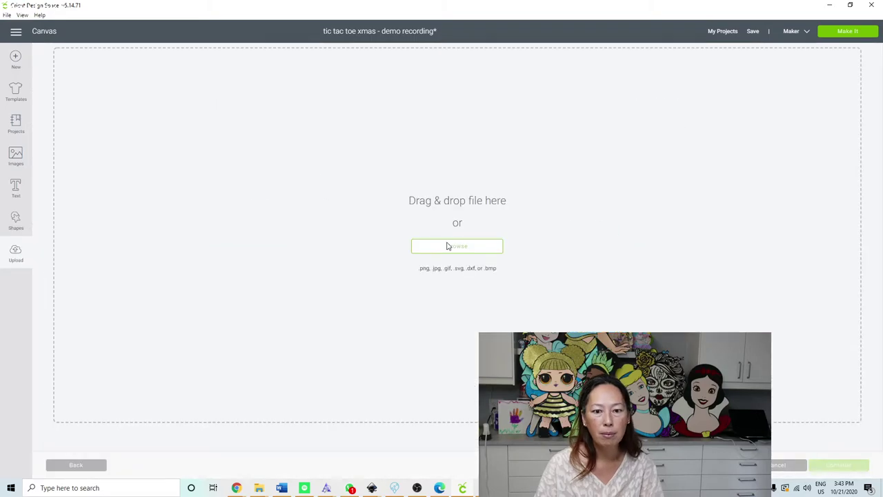
click(447, 246)
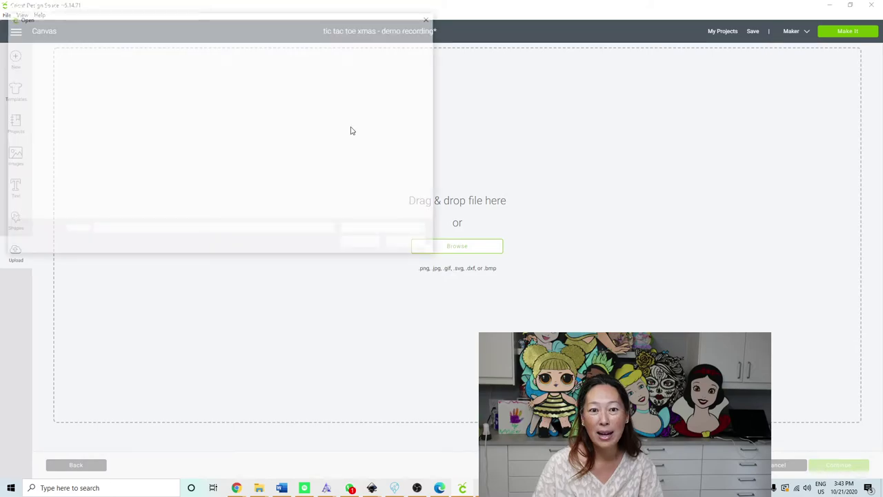
scroll(243, 119, down, 3)
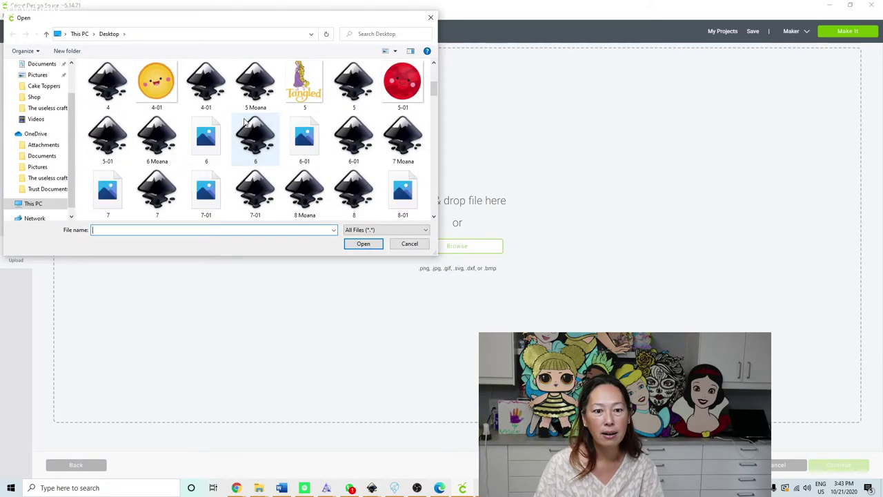
scroll(244, 122, down, 15)
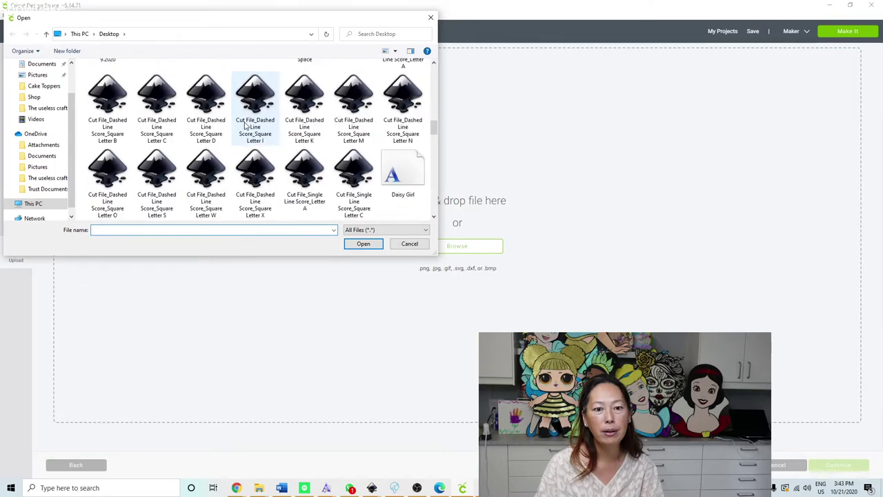
scroll(246, 124, down, 2)
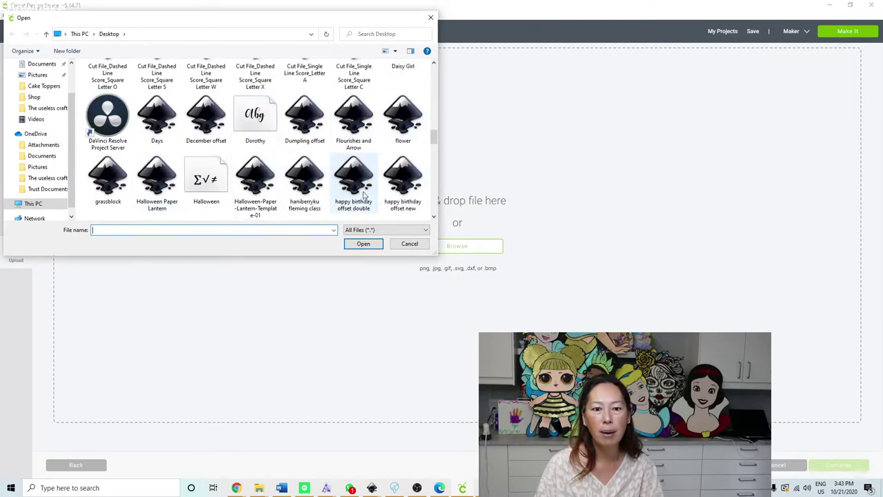
scroll(366, 197, down, 1)
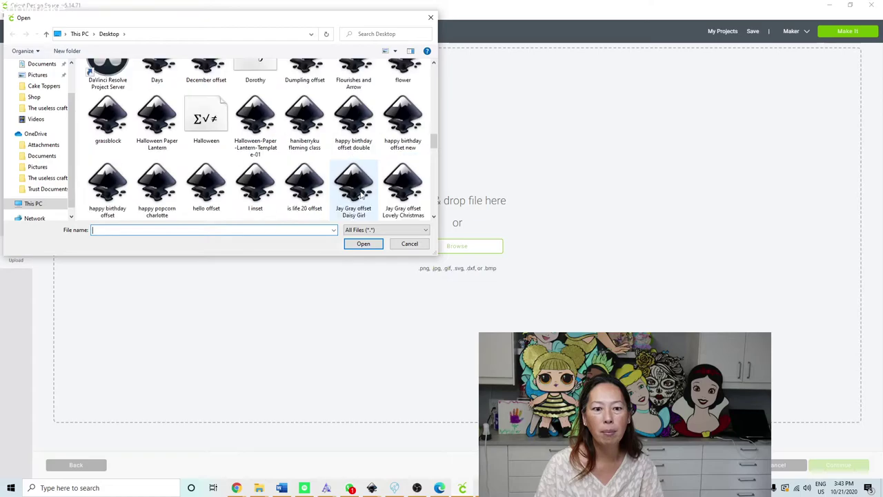
double_click(166, 193)
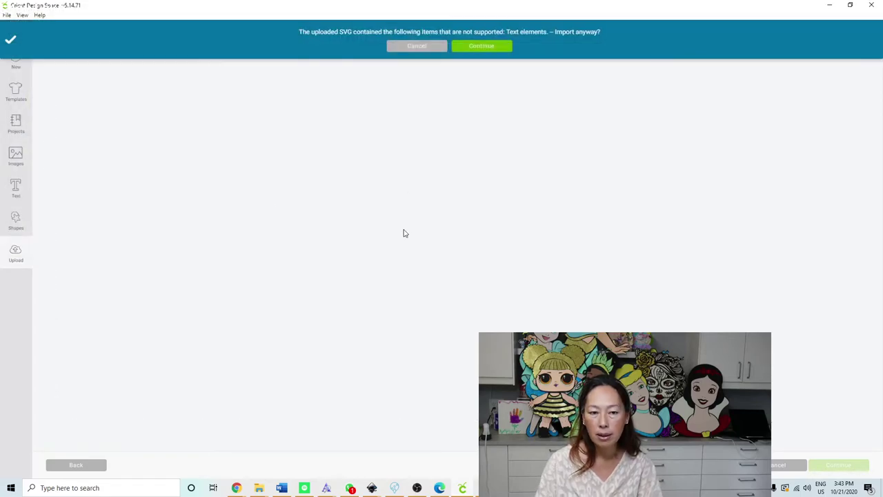
click(479, 49)
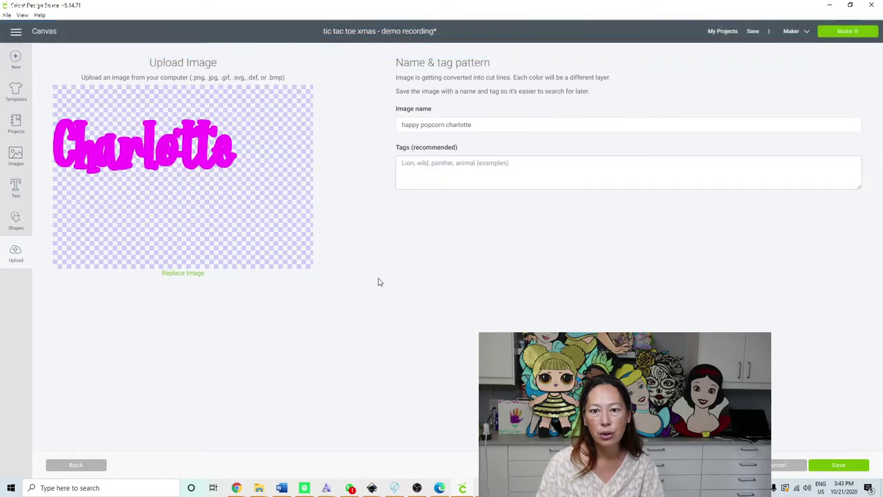
click(838, 466)
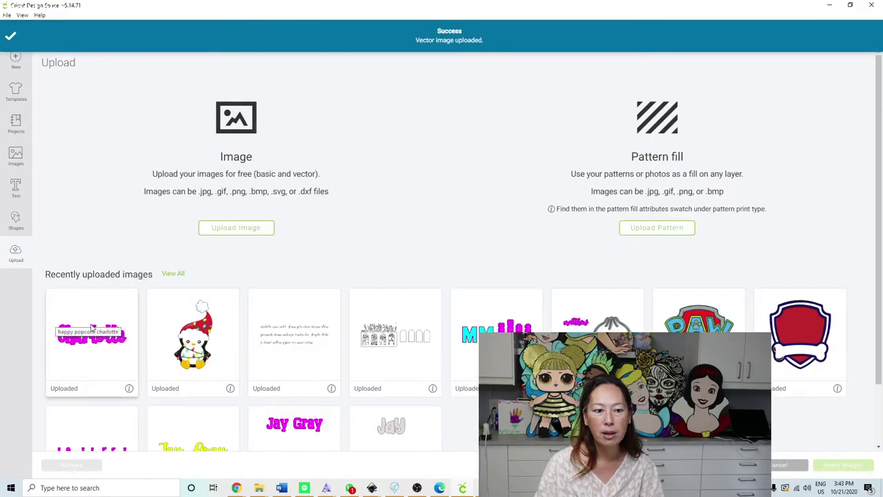
- Insert the uploaded name image on the canvas, place it near the lower bags and ungroup it
click(87, 309)
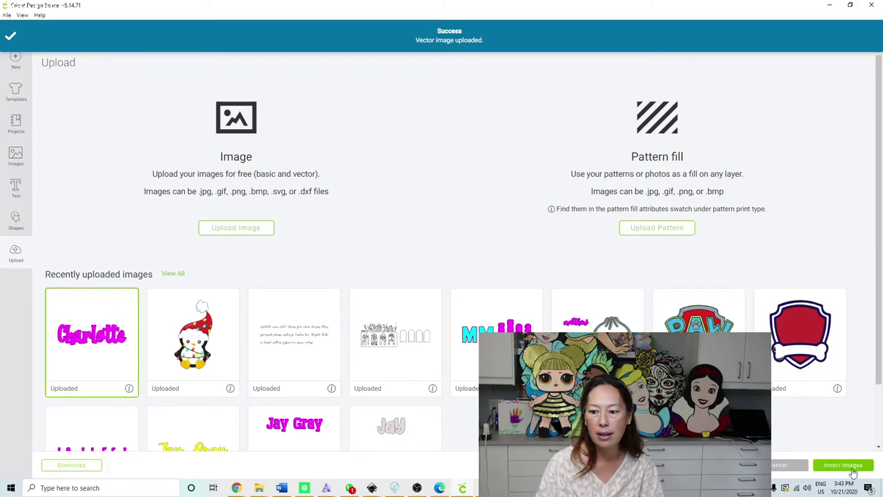
click(827, 464)
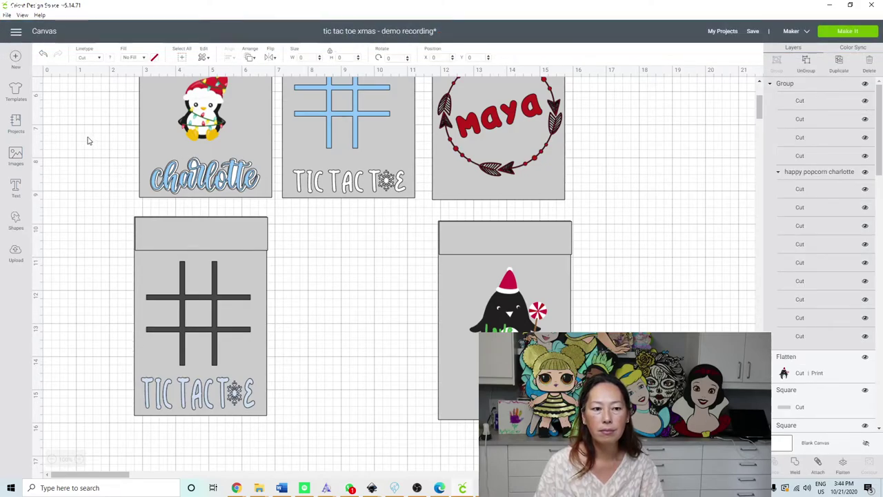
drag(103, 131, 382, 496)
click(806, 63)
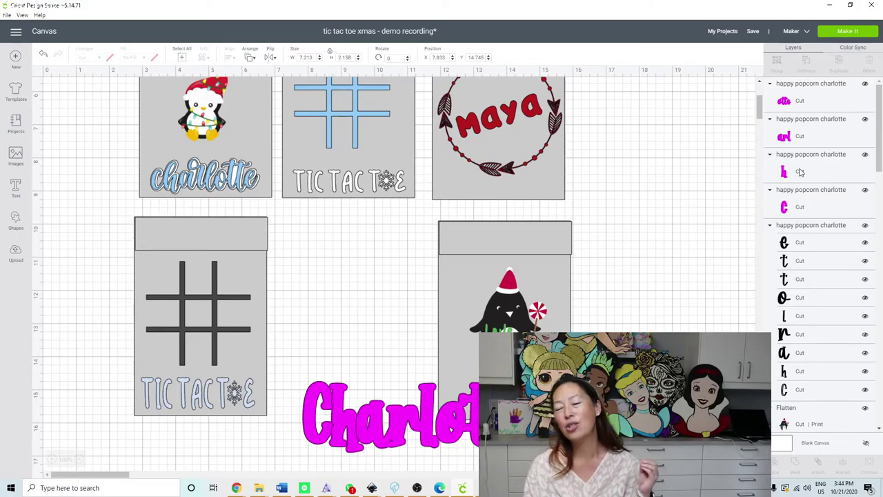
- Select the four magenta offset pieces of the name and weld them into one shape
click(800, 103)
click(802, 100)
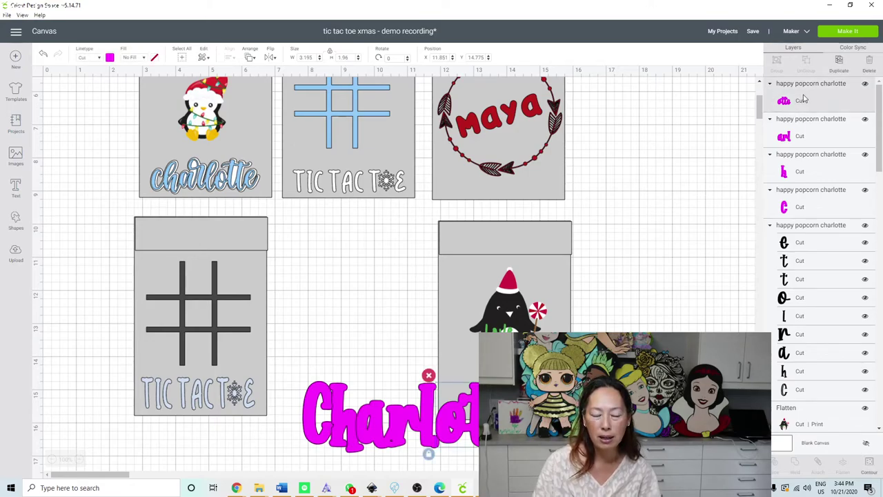
shift+click(802, 134)
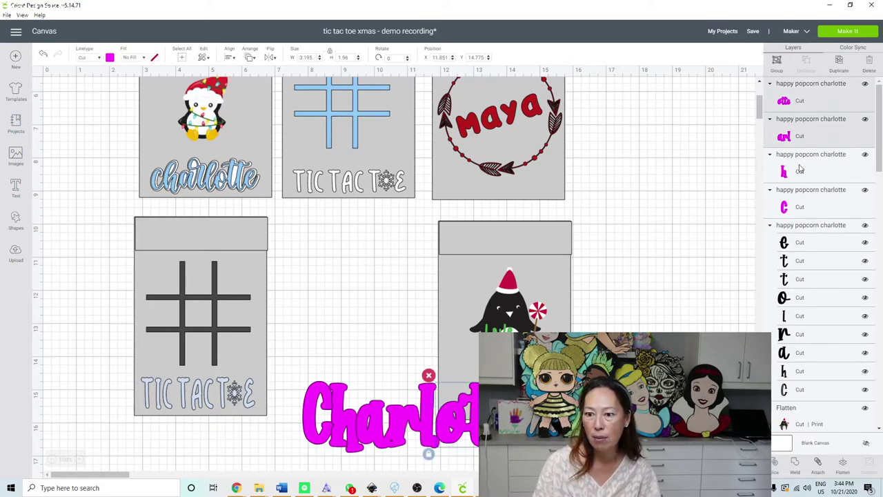
shift+click(796, 205)
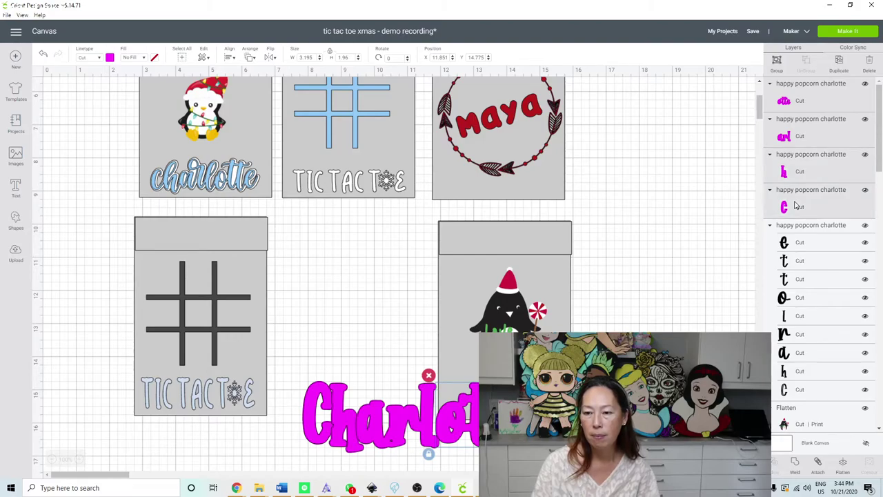
click(796, 466)
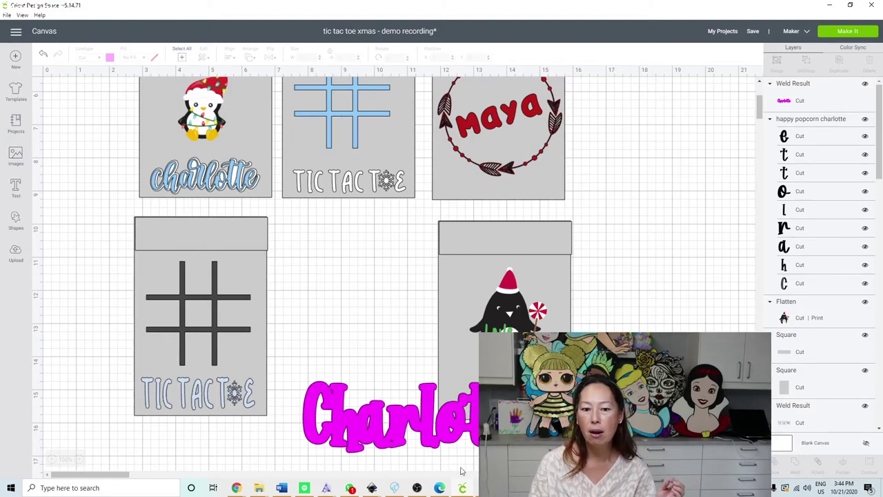
- Move the welded magenta offset up off the black letters and hide all of its contours
click(504, 352)
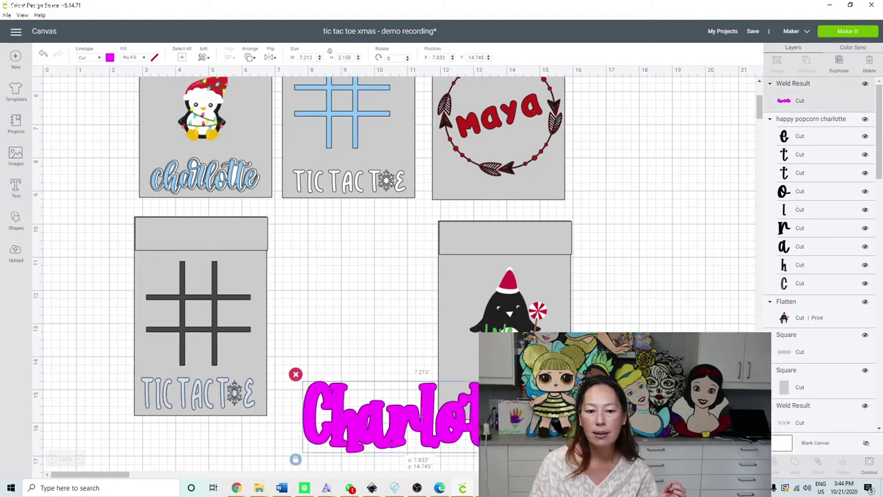
drag(504, 353, 517, 291)
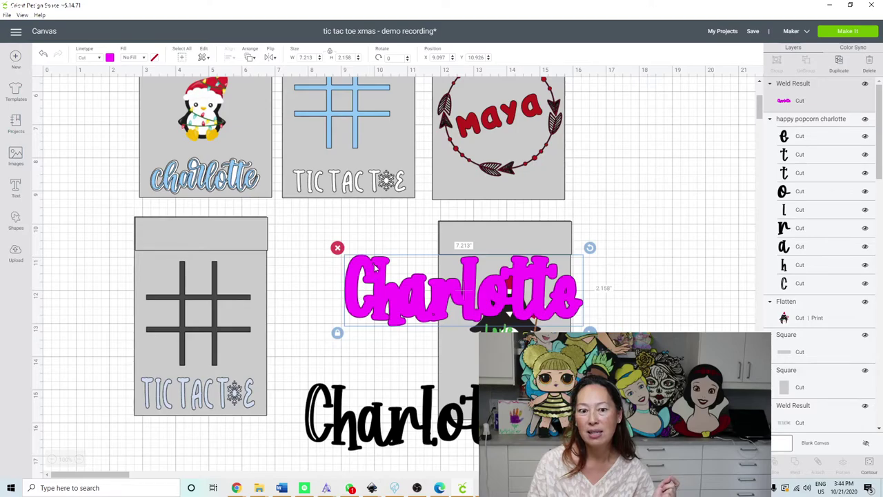
click(869, 460)
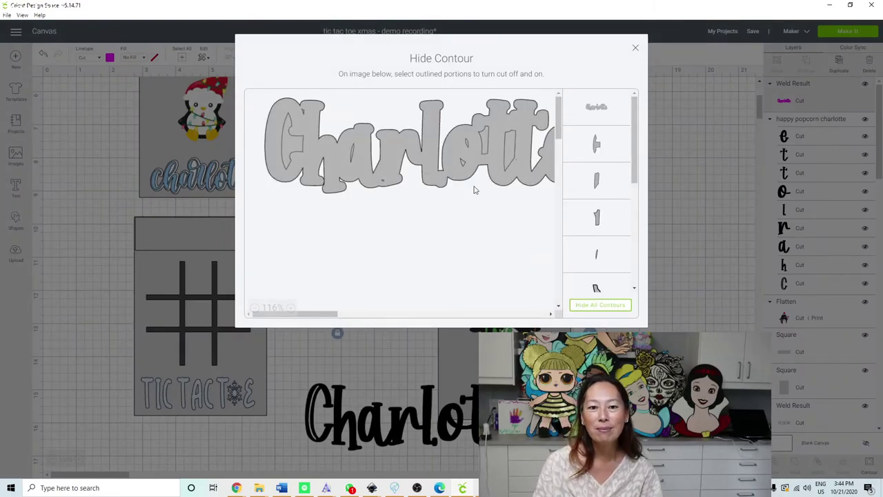
click(610, 305)
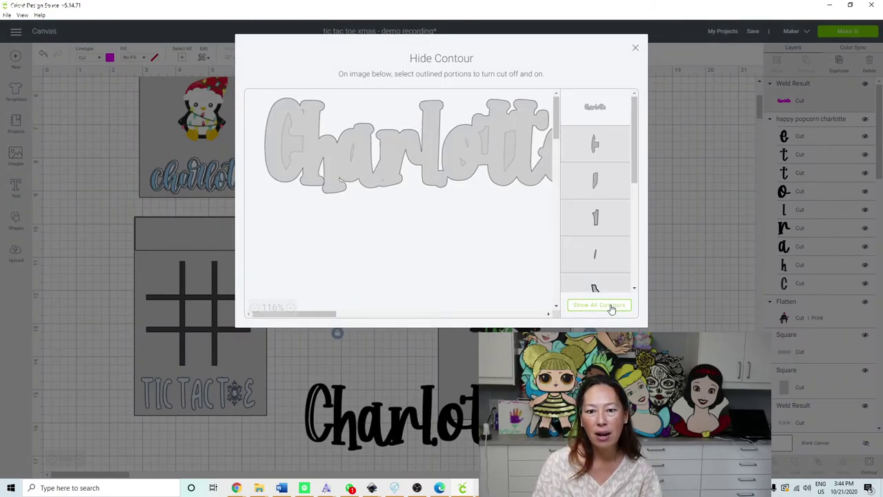
click(635, 49)
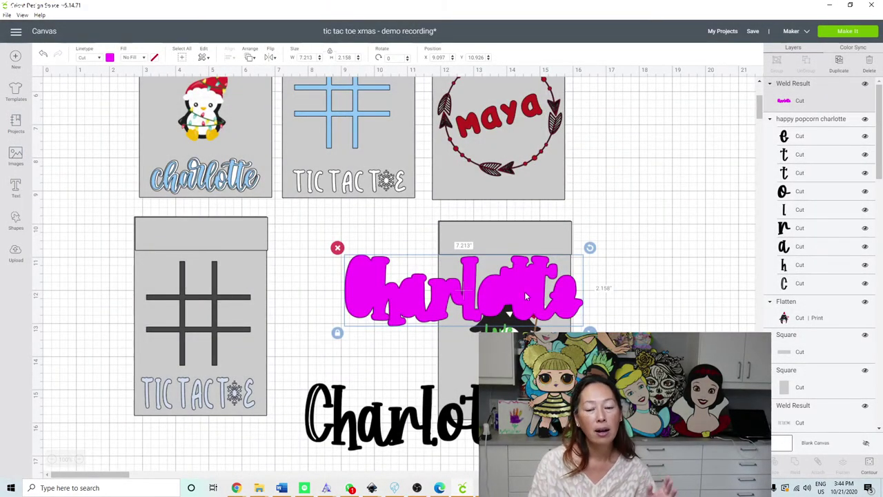
- Weld the black letters of the name into one shape and position it centred over the magenta offset
drag(475, 453, 289, 423)
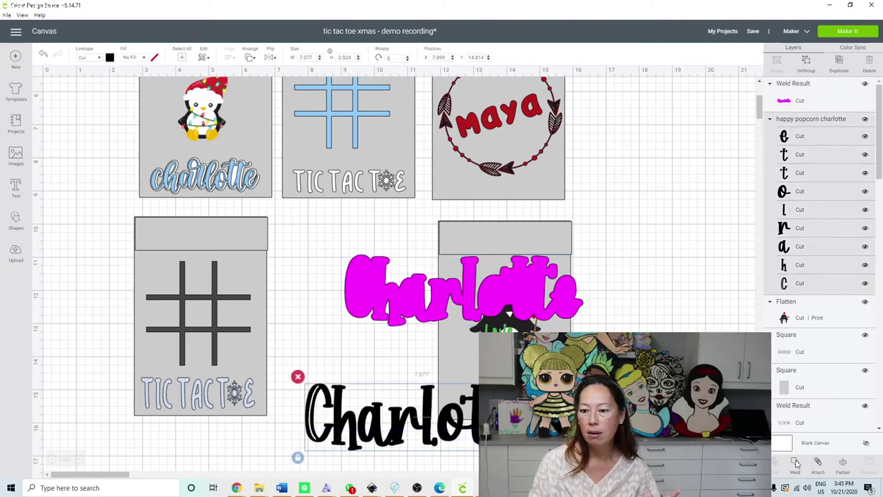
click(795, 464)
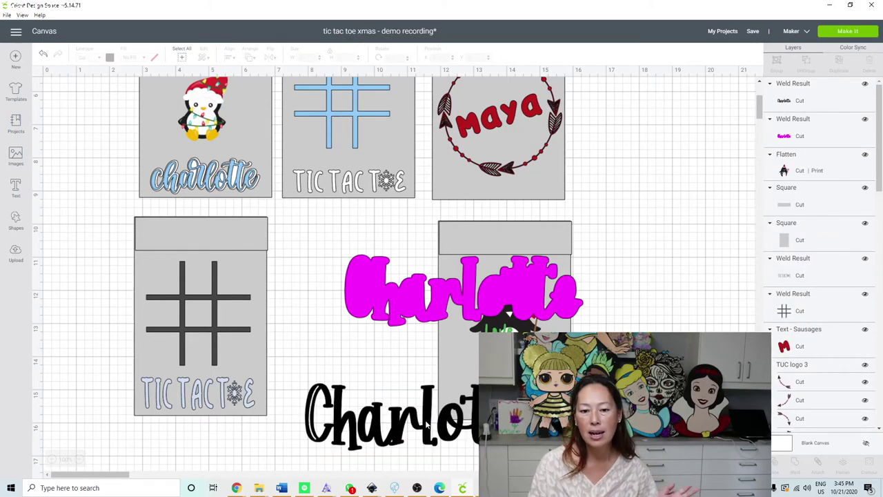
drag(436, 414, 478, 285)
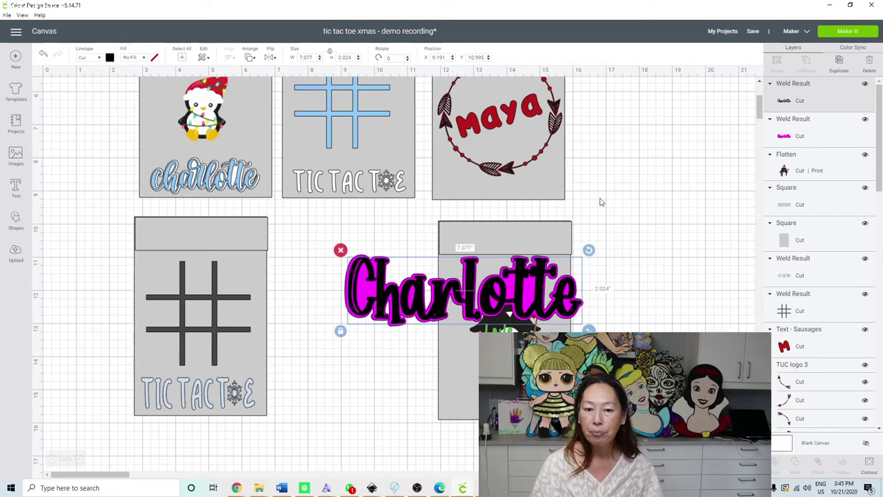
- Recolor the name's magenta offset white and its black lettering light blue
click(806, 131)
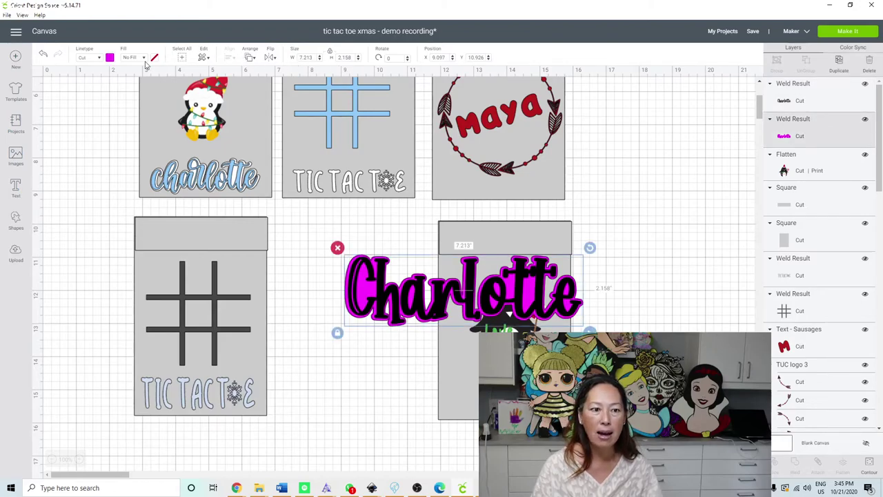
click(109, 57)
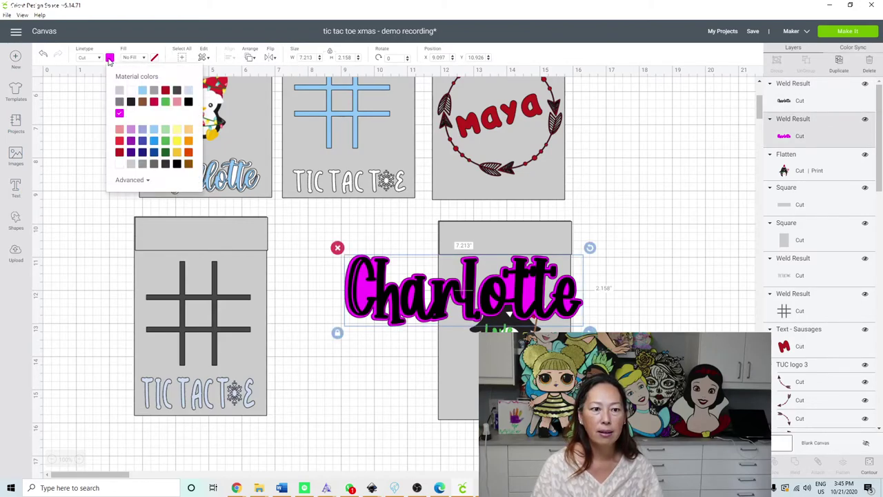
click(131, 92)
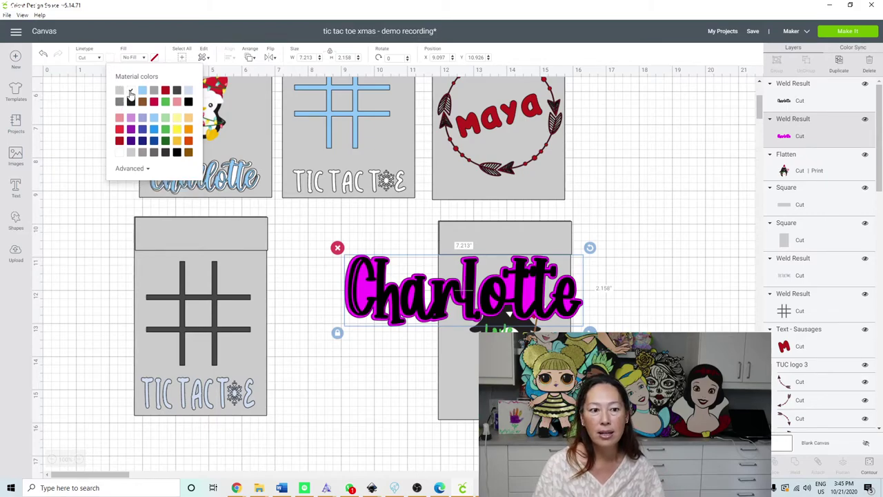
click(803, 91)
click(110, 58)
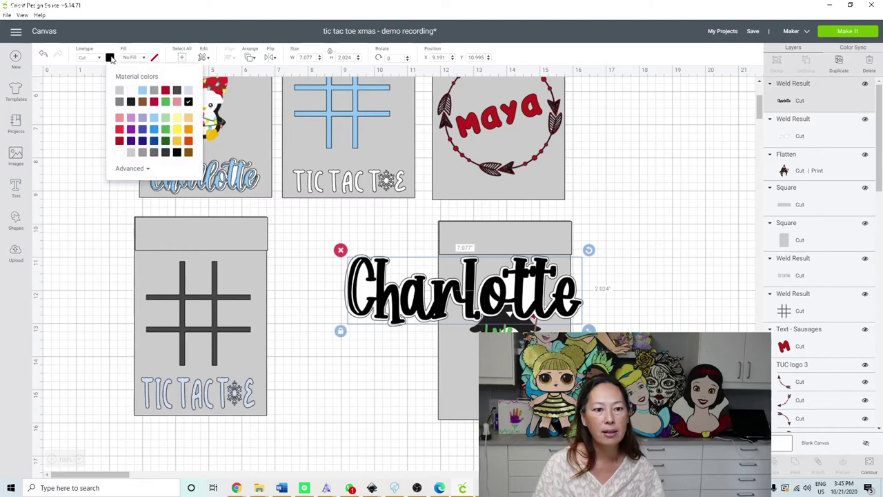
click(143, 91)
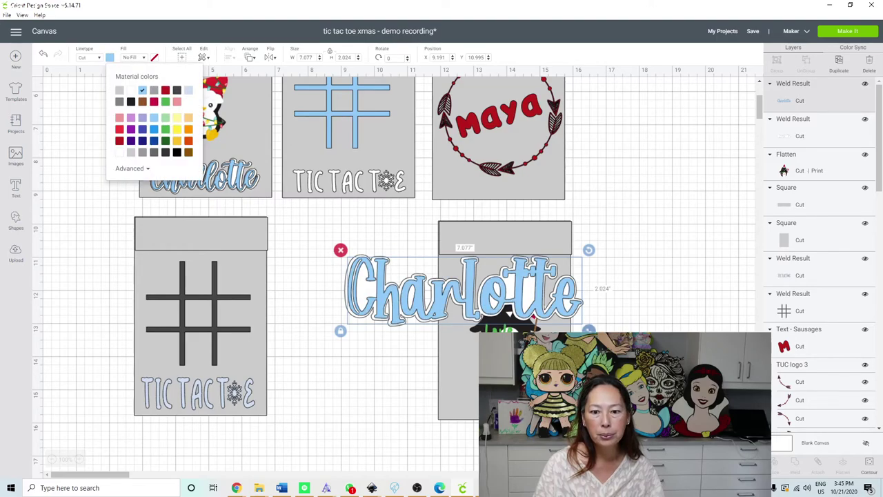
- Centre the light blue name lettering on its white offset and group the two layers
click(329, 271)
drag(326, 268, 390, 312)
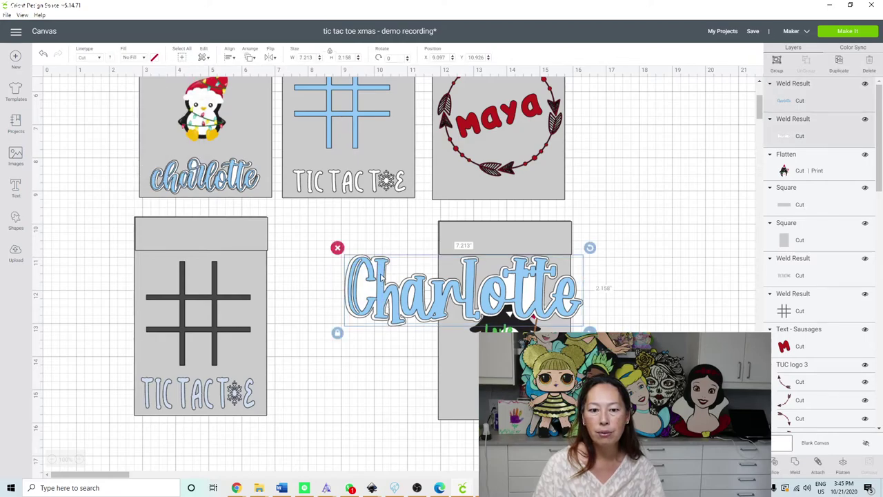
click(231, 61)
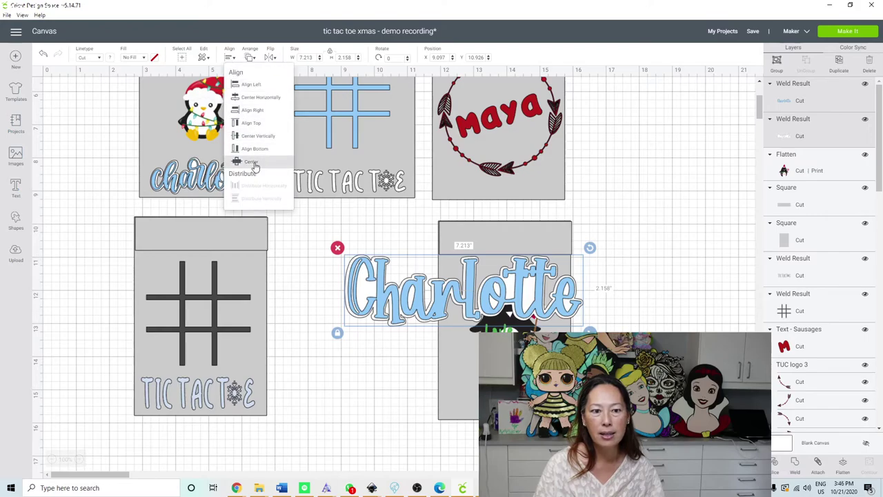
click(777, 63)
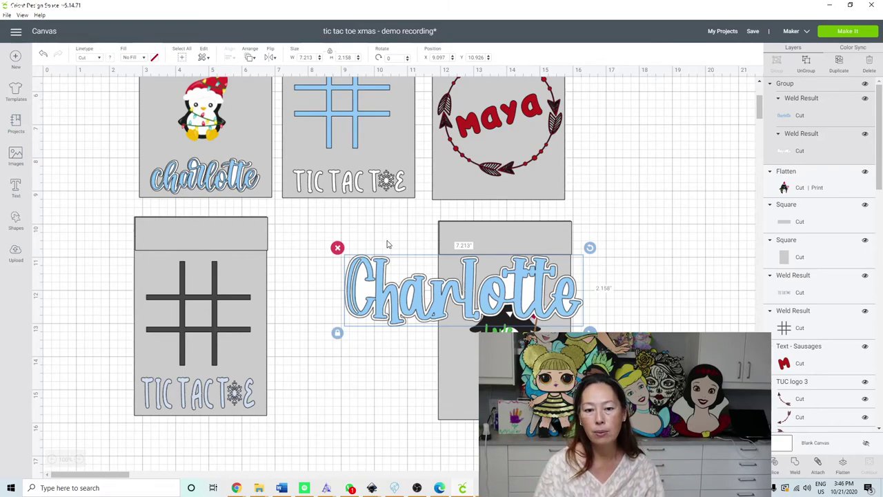
- Scale the grouped name to about 3.6 in wide and place it at the bottom of the black penguin's bag
drag(380, 327, 359, 382)
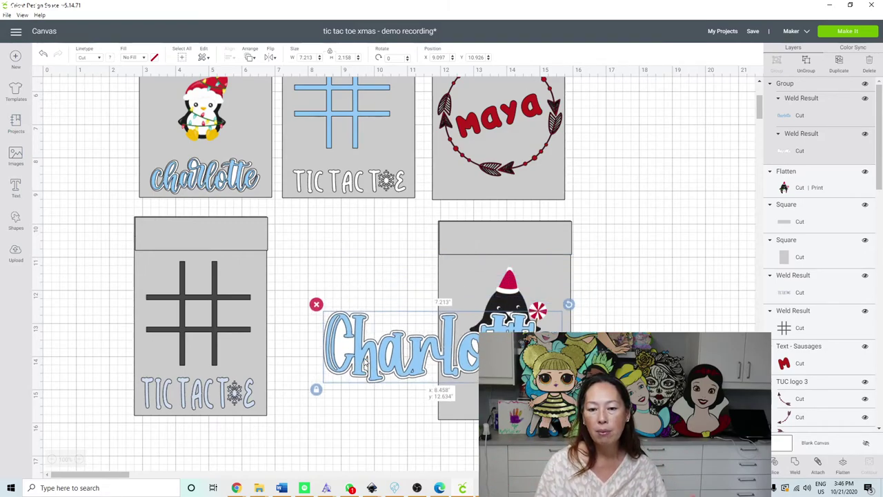
drag(359, 326, 356, 381)
drag(559, 402, 450, 369)
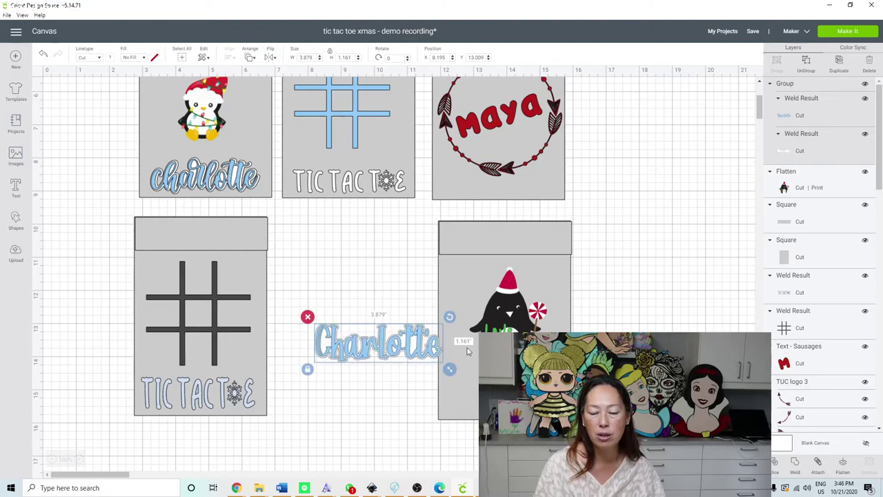
drag(411, 347, 537, 399)
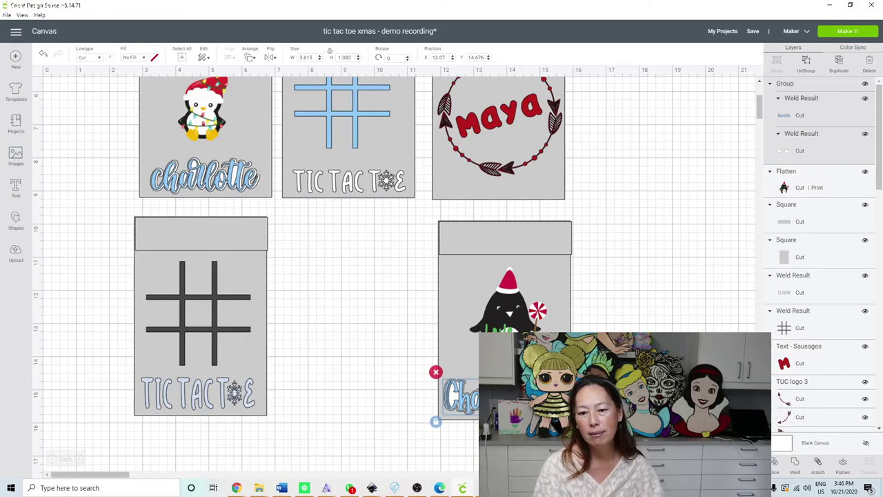
click(410, 330)
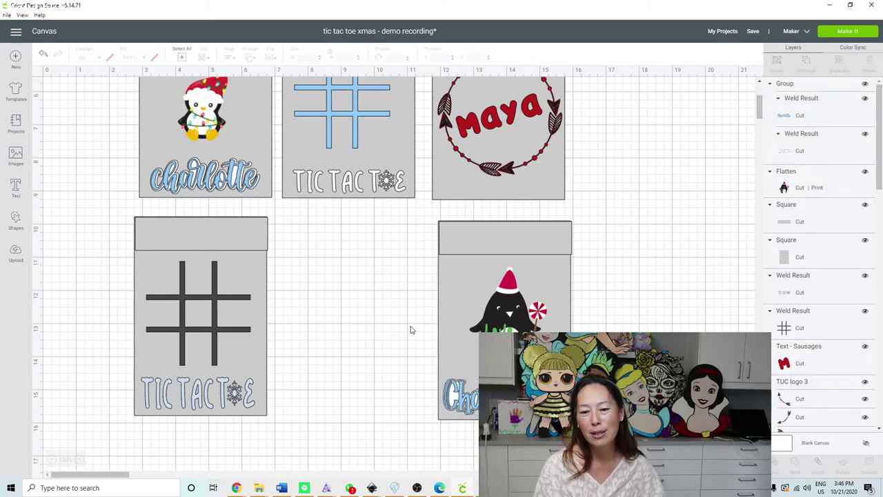
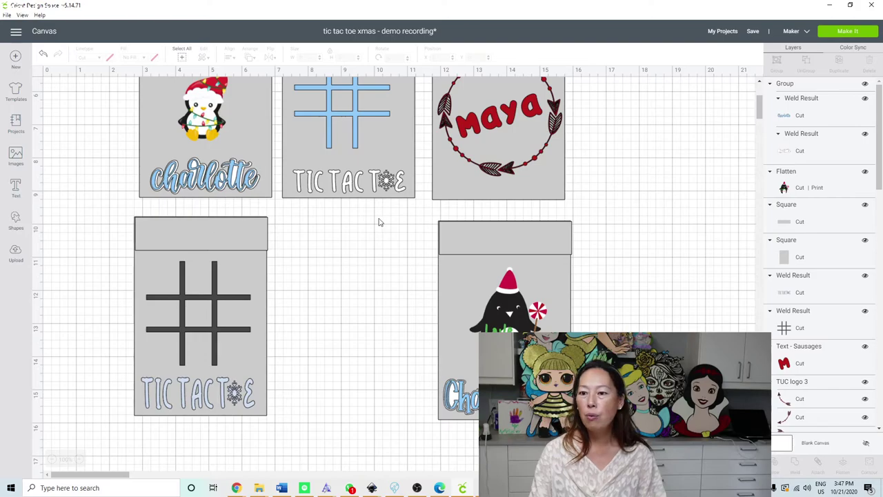
- Delete the grey bag rectangles behind the dark tic tac toe grid and the black penguin design
drag(103, 222, 151, 263)
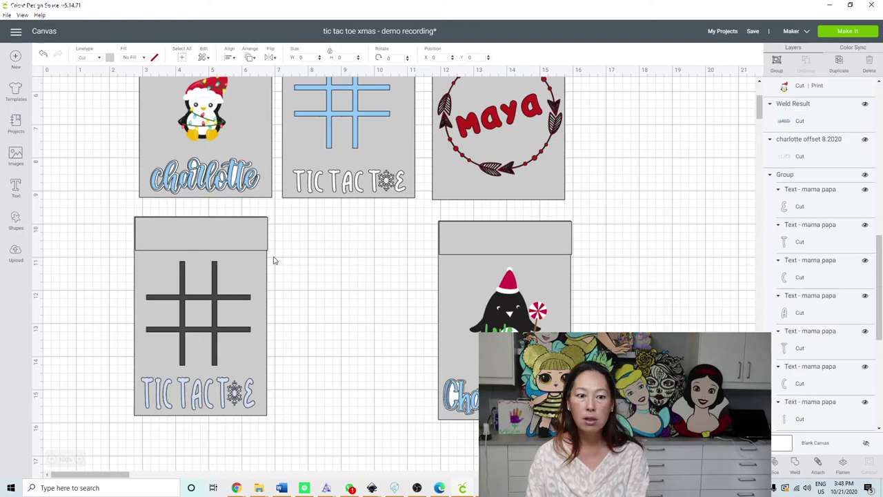
key(Delete)
drag(456, 272, 412, 228)
key(Delete)
key(ctrl+z)
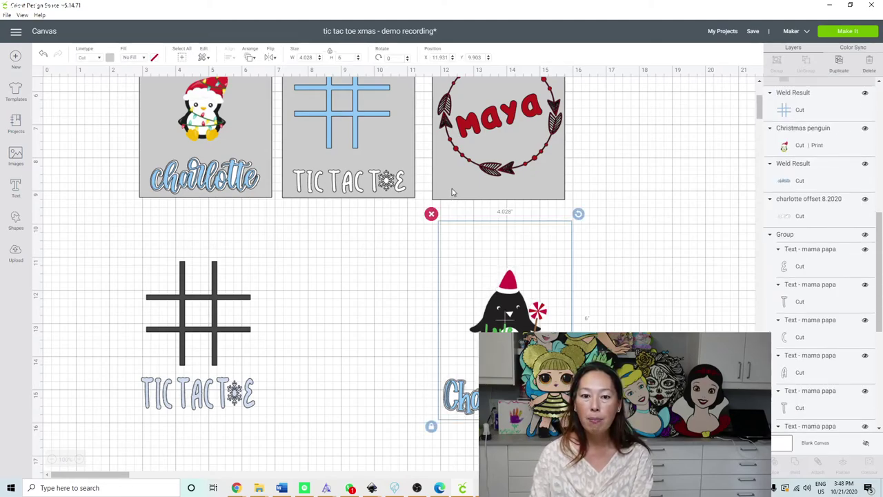
- Delete the grey bag rectangles behind the three upper designs
click(451, 192)
scroll(453, 152, up, 3)
scroll(453, 152, up, 1)
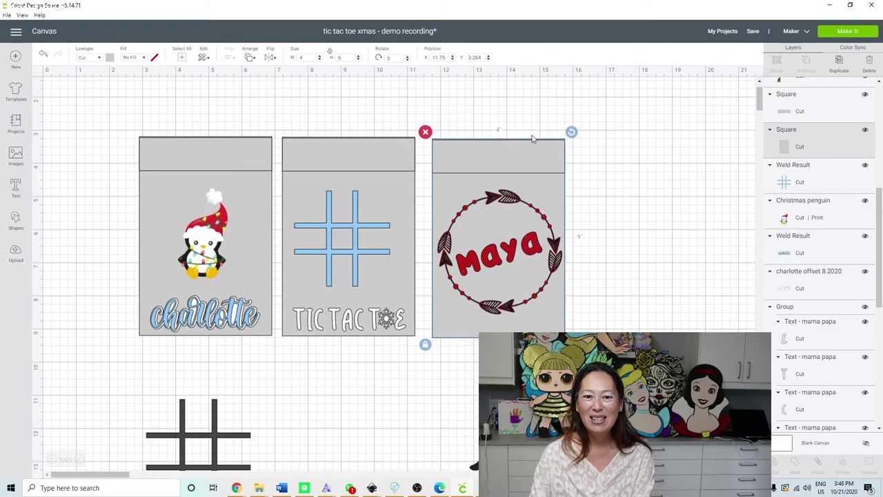
drag(625, 111, 249, 180)
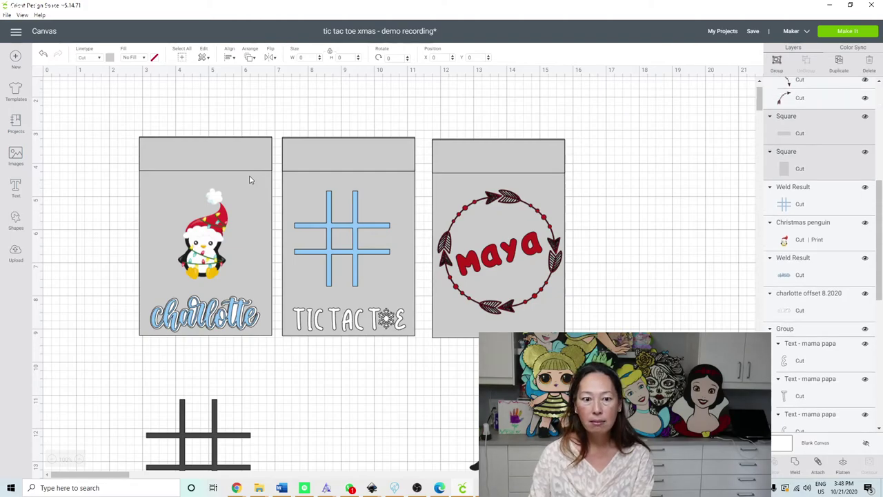
key(Delete)
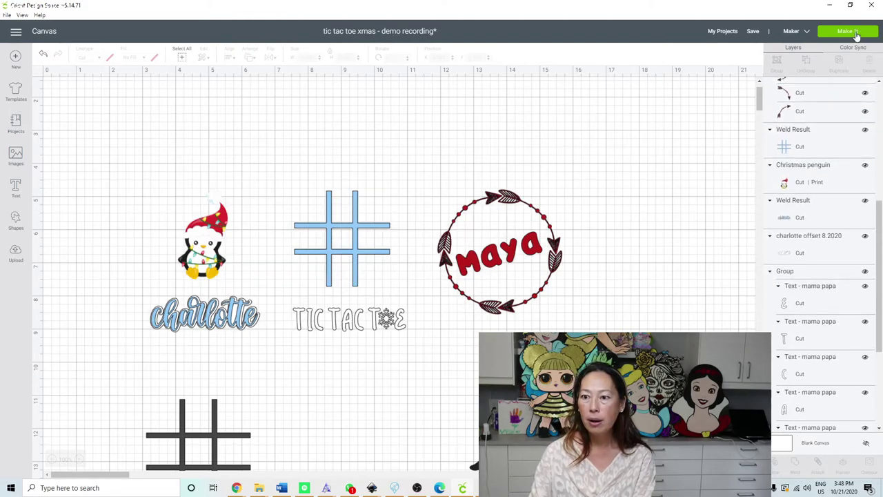
- Send the project to mat preparation and set the project copies to 10
click(847, 32)
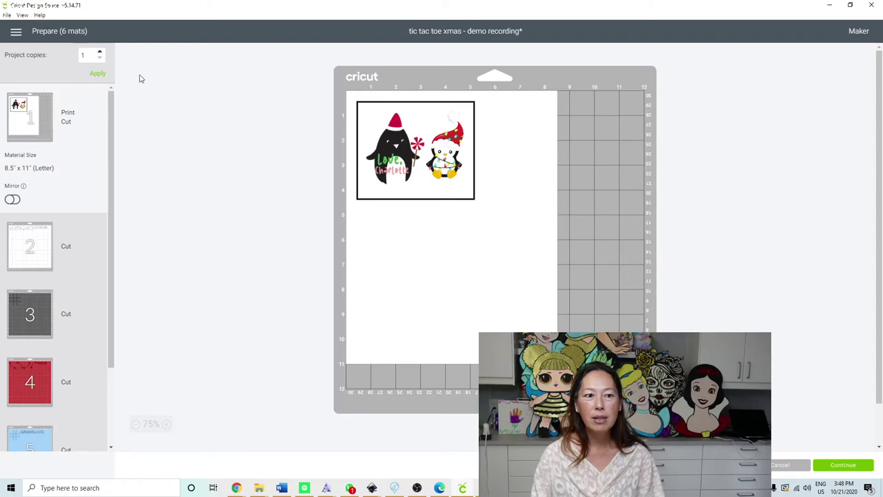
double_click(87, 54)
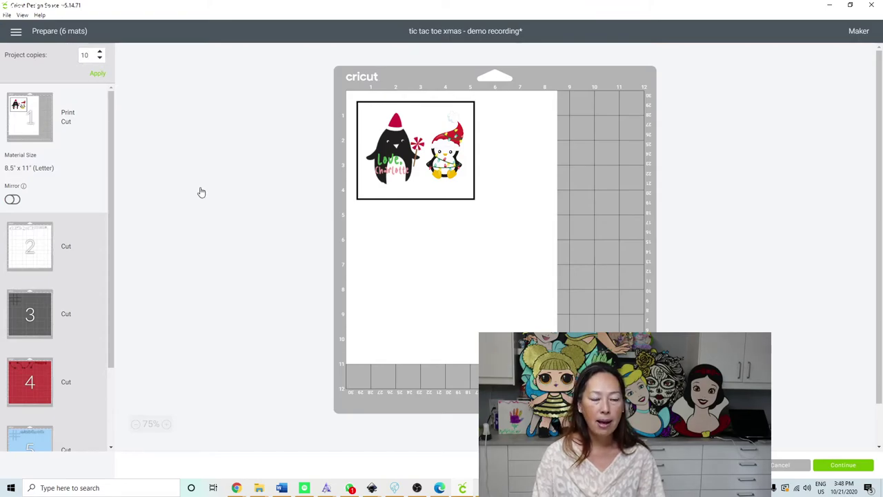
key(Return)
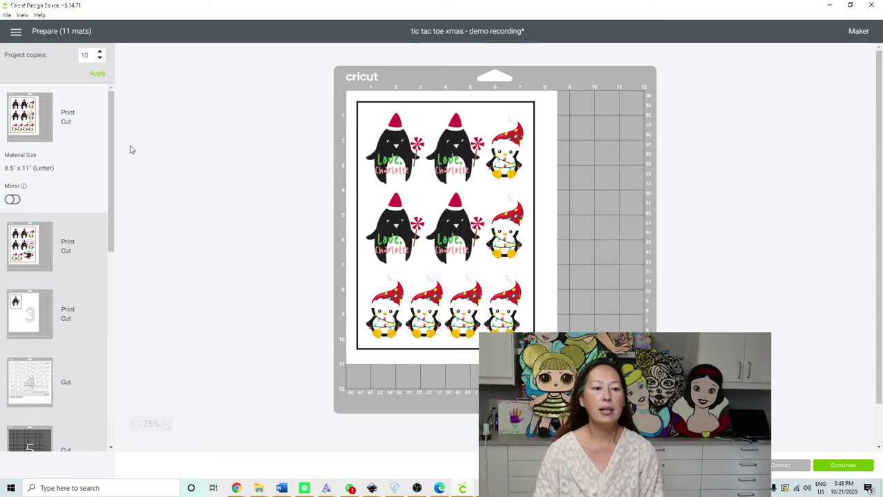
- Review the layouts of print mats 3 and 2 and the white cut mat 4
click(34, 304)
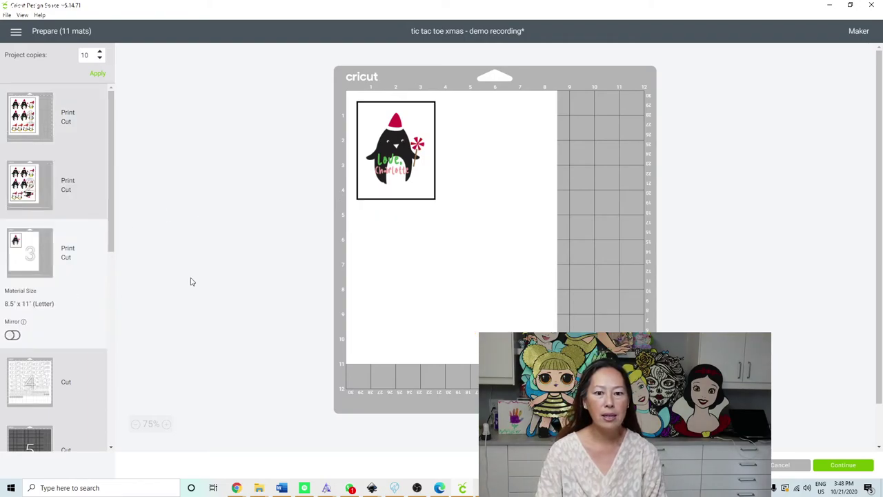
click(25, 199)
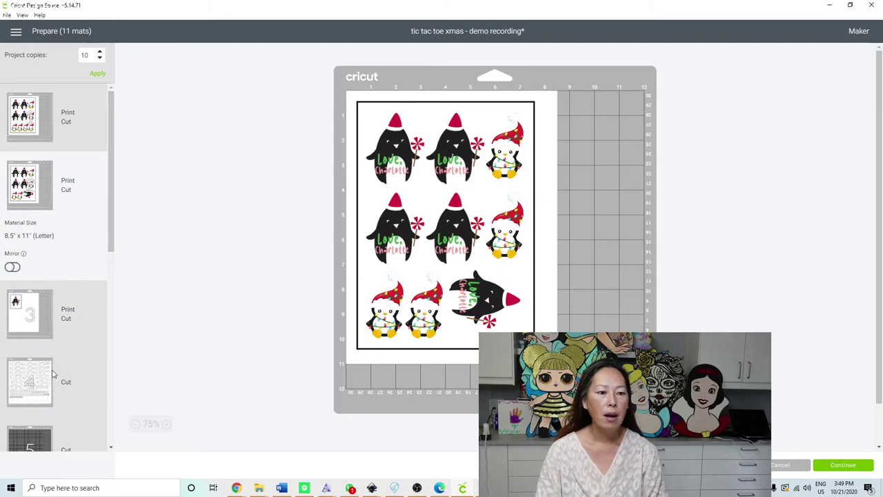
click(42, 374)
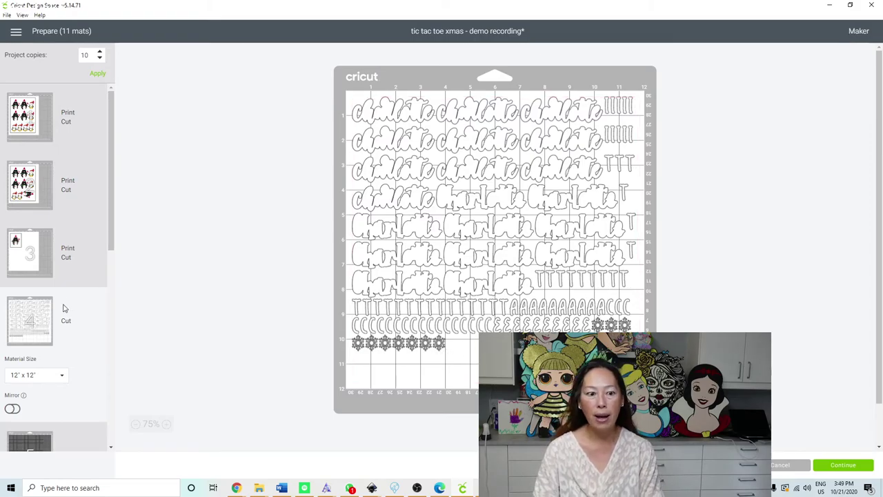
scroll(67, 308, down, 5)
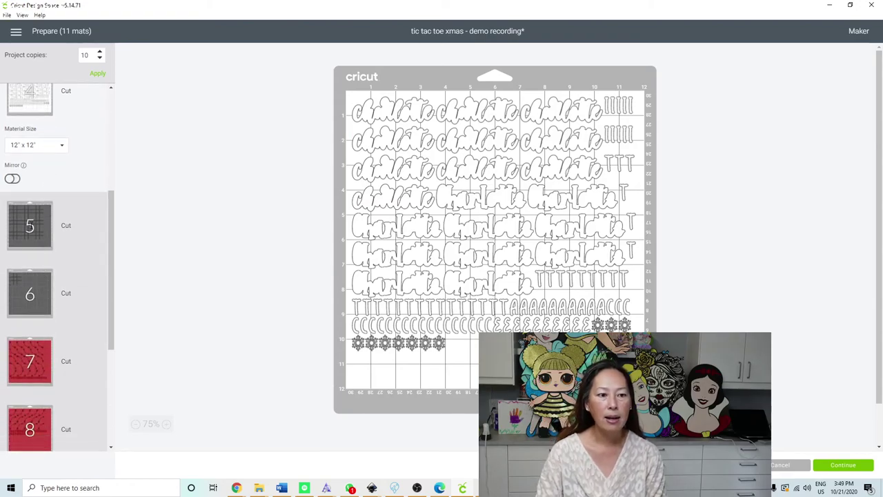
- On mat 5, move the third column of grids to the mat's right edge and shift the middle column right to spread them out
click(30, 227)
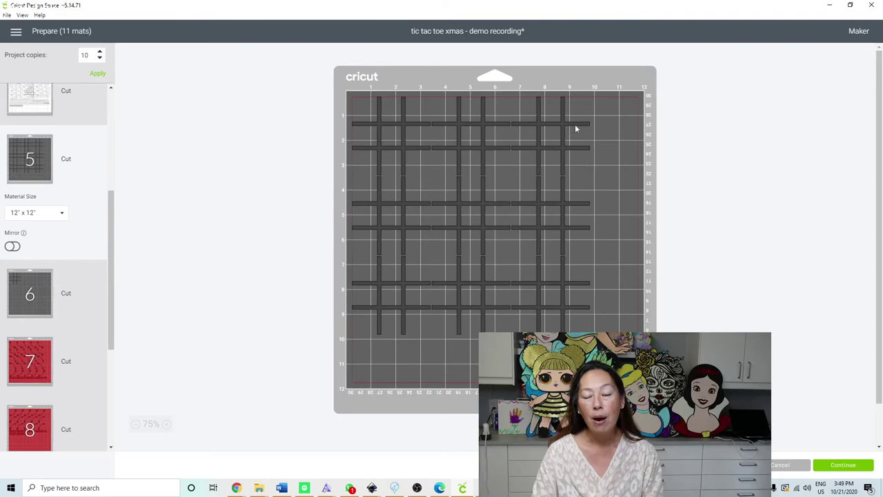
drag(573, 128, 645, 120)
drag(575, 209, 661, 210)
drag(566, 284, 613, 290)
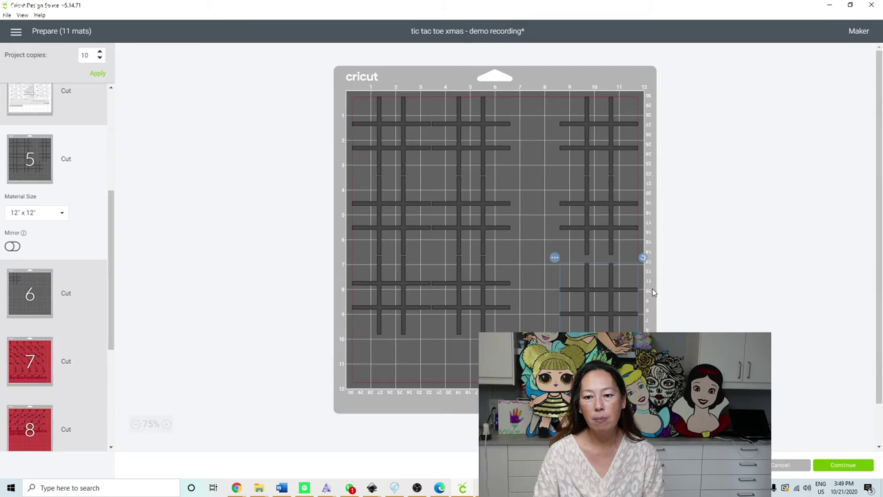
click(494, 204)
drag(500, 141, 516, 138)
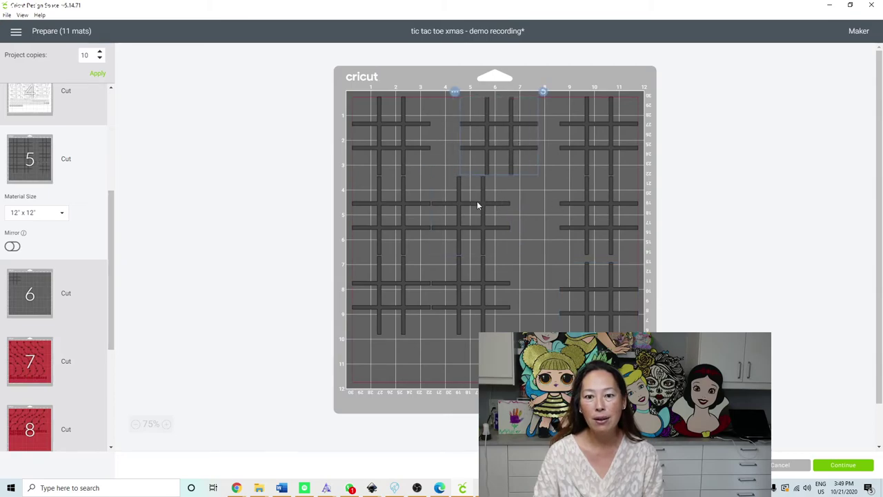
drag(504, 207, 522, 207)
click(510, 283)
drag(511, 284, 522, 282)
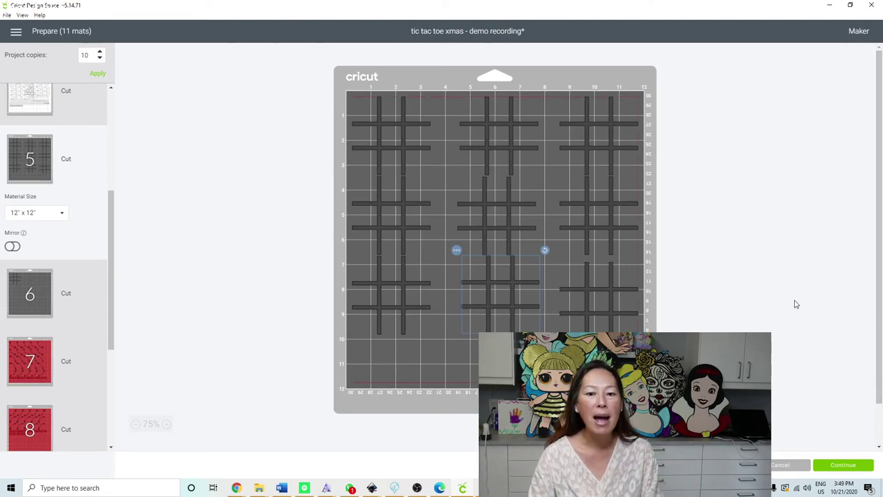
- Move the single tic tac toe grid from mat 6 onto the dark grey mat 5
click(89, 292)
click(381, 145)
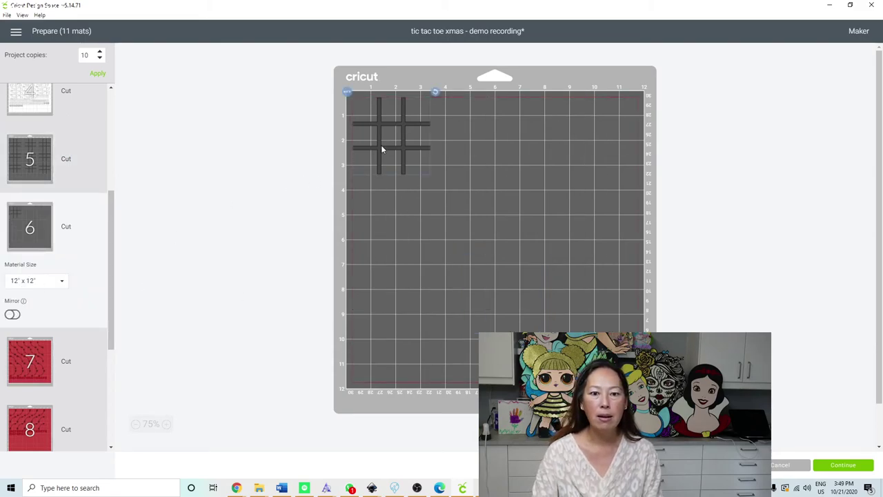
click(347, 92)
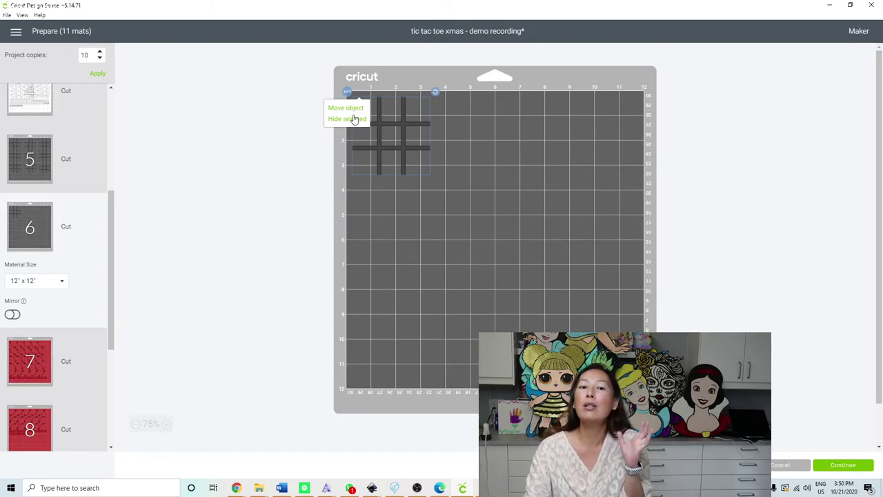
click(347, 109)
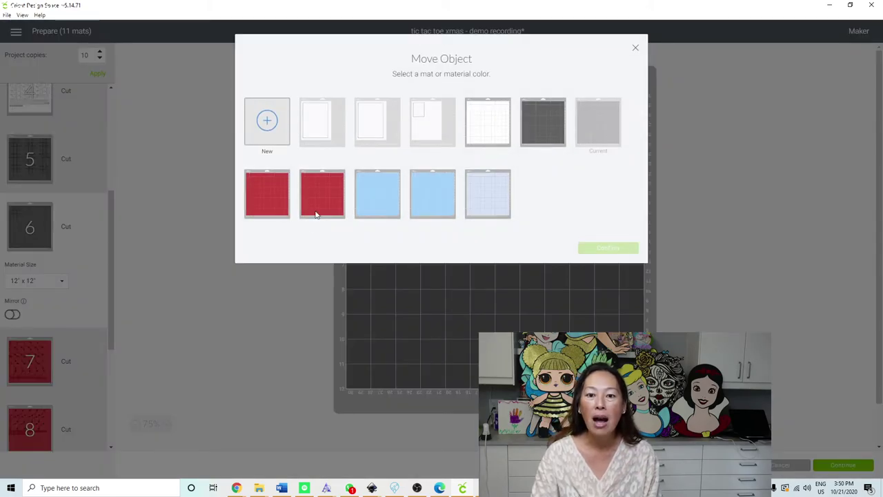
click(537, 139)
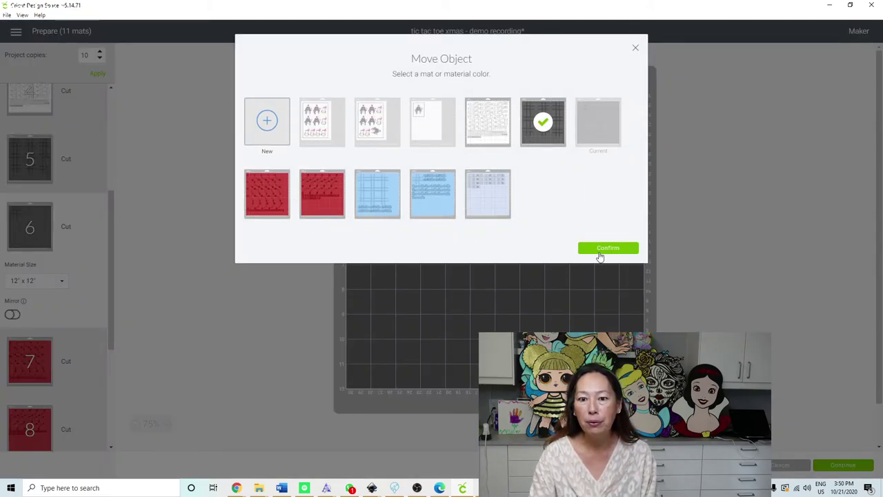
click(608, 250)
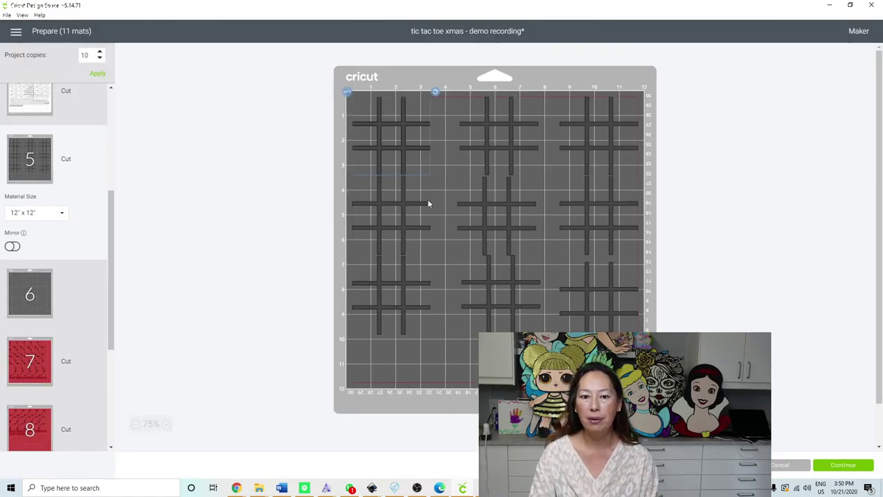
- Place the added grid at the bottom of mat 5 and shift the three middle-column grids right to make room
drag(414, 150, 481, 356)
drag(518, 276, 526, 278)
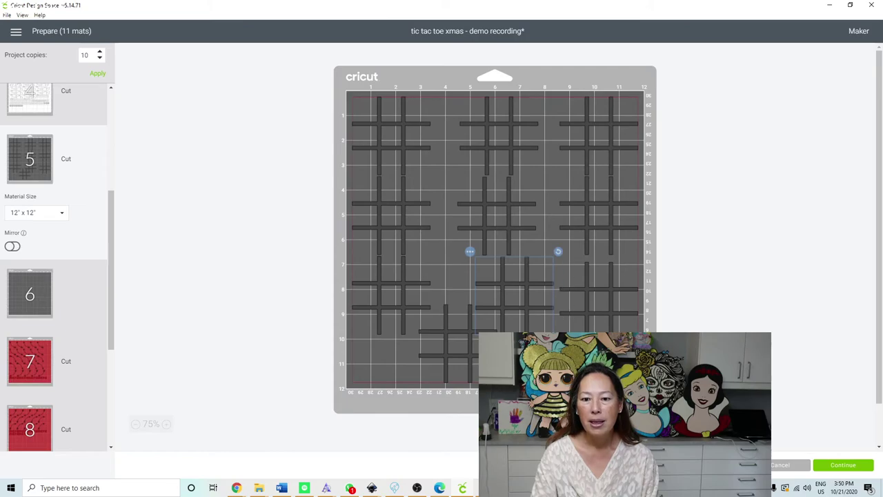
drag(505, 205, 524, 204)
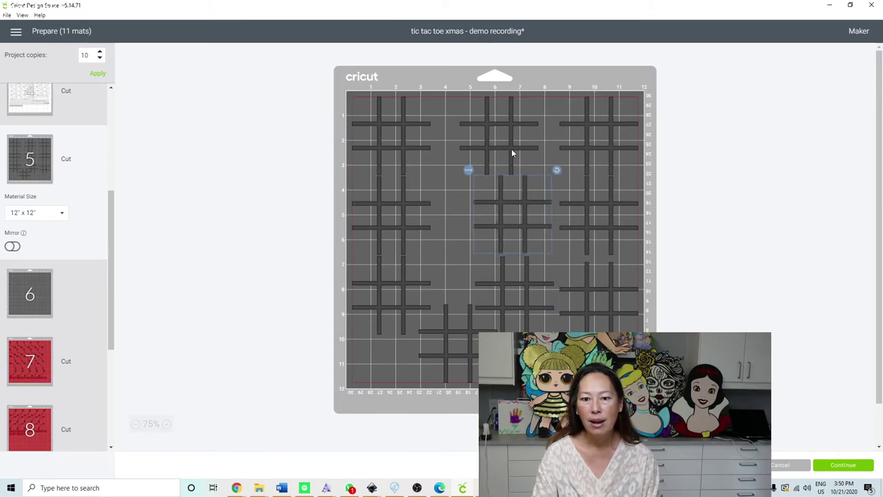
drag(530, 147, 538, 145)
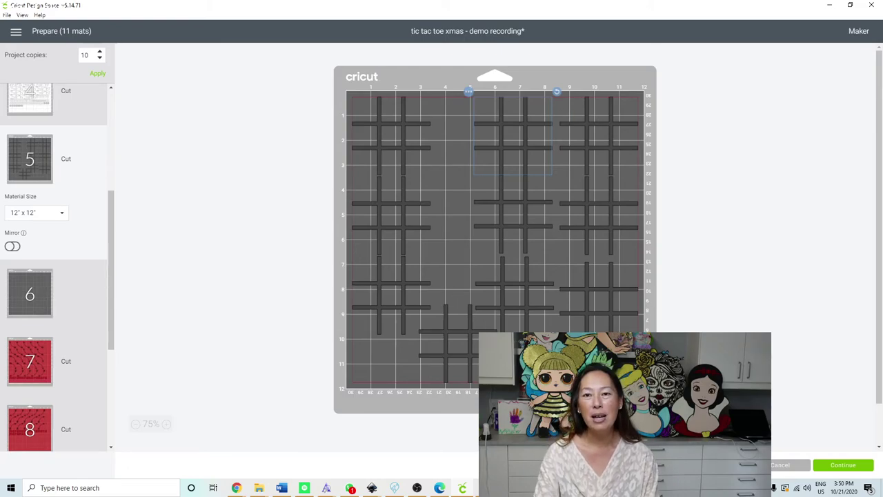
- Review the layouts of the red mat 7 and the light blue mat 10
click(34, 367)
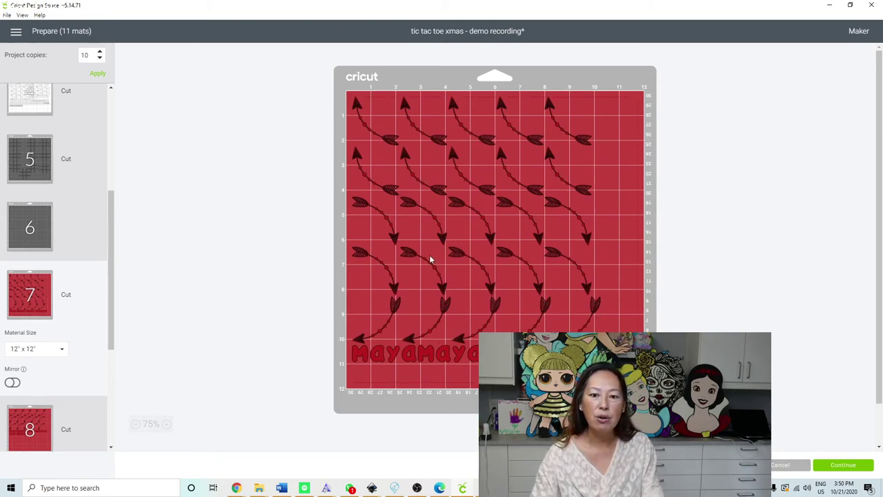
scroll(27, 319, down, 5)
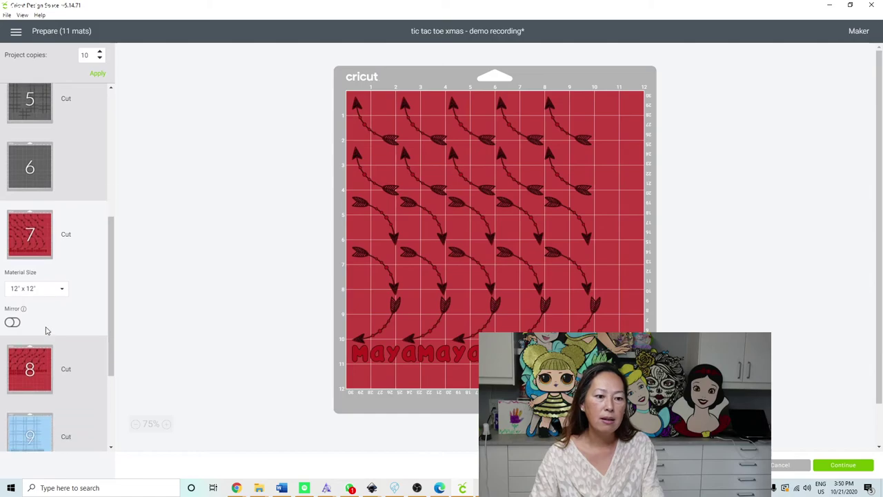
click(30, 350)
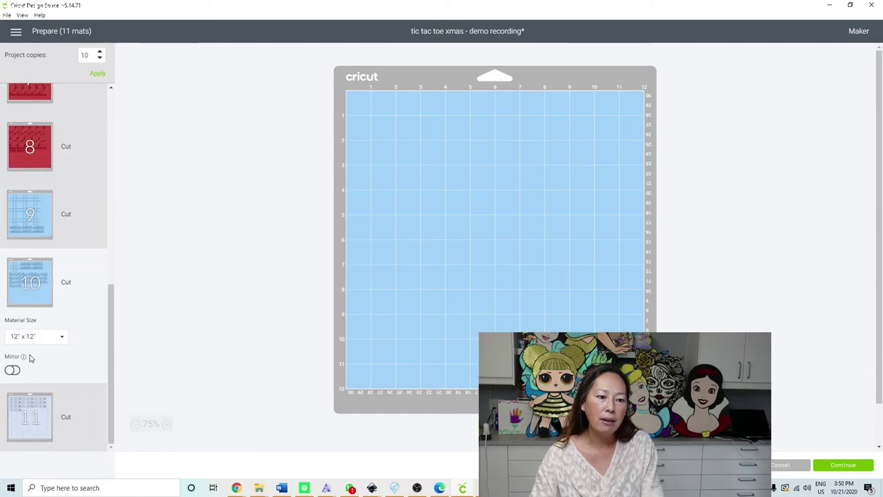
- Examine the layout of the TIC TAC TOE lettering on mat 11 and return to the design canvas
click(35, 417)
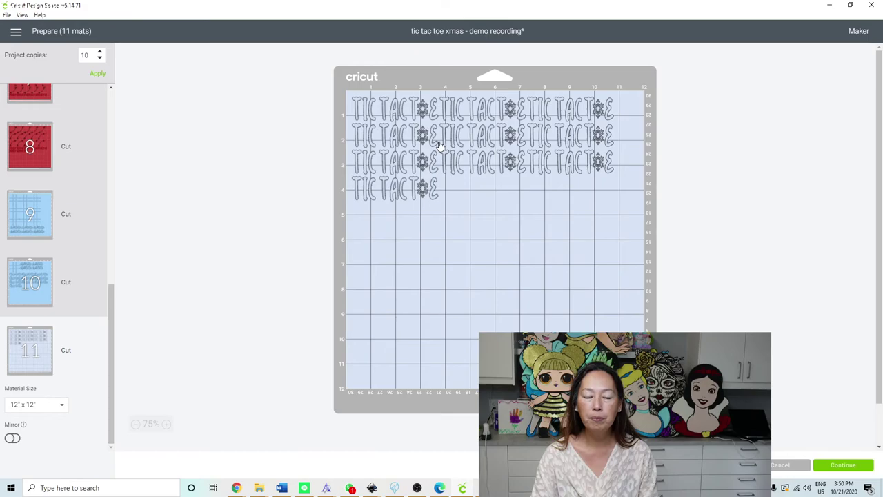
key(Escape)
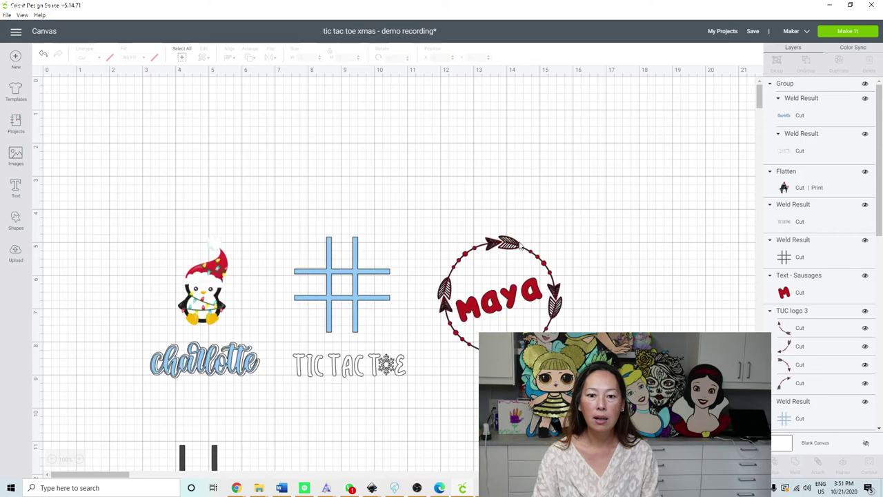
- Move the red arrow wreath off its name up to the canvas's upper right area and attach its pieces together
click(521, 246)
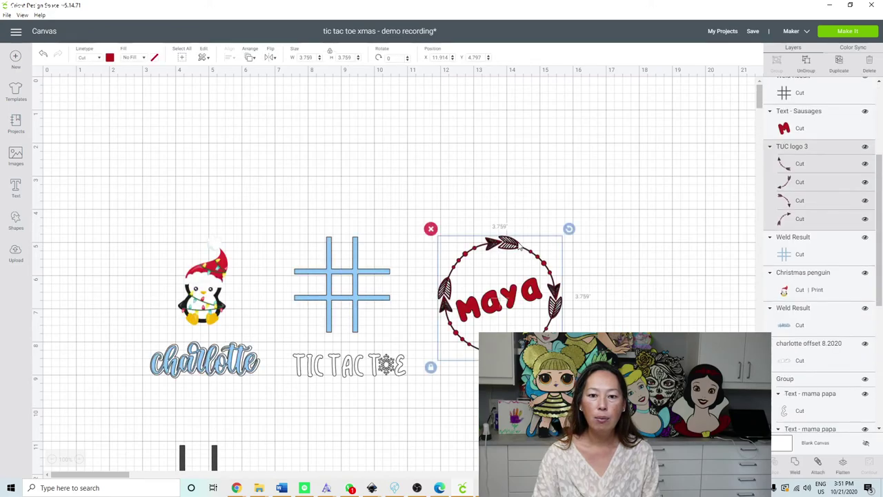
drag(538, 262, 641, 128)
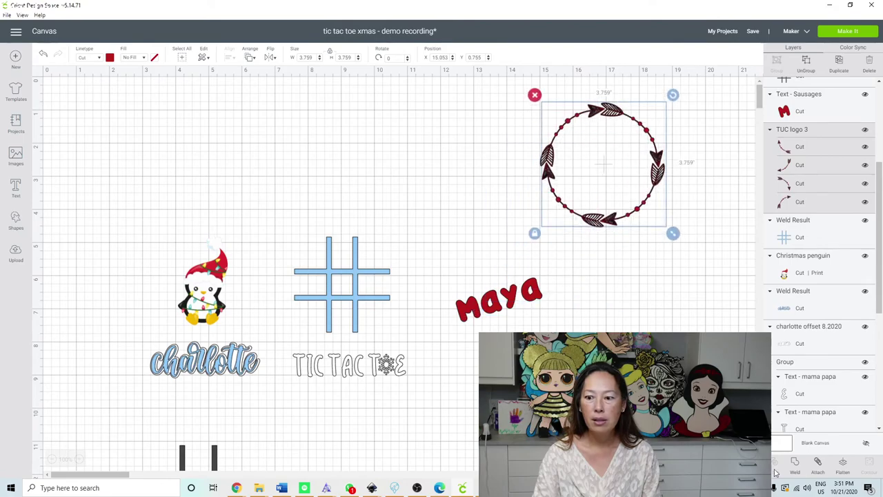
click(818, 463)
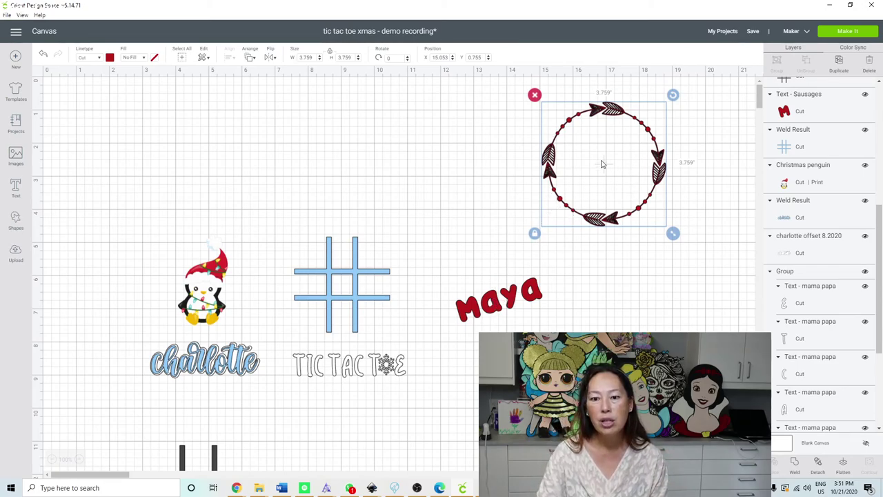
key(ctrl+z)
- Move the red name text to just below the lower left of the arrow wreath and weld its letters
drag(582, 218, 564, 282)
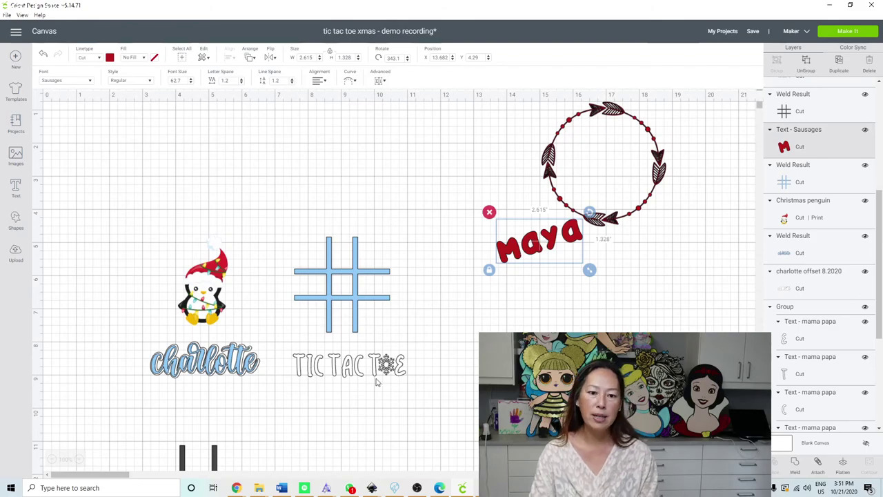
scroll(465, 308, down, 3)
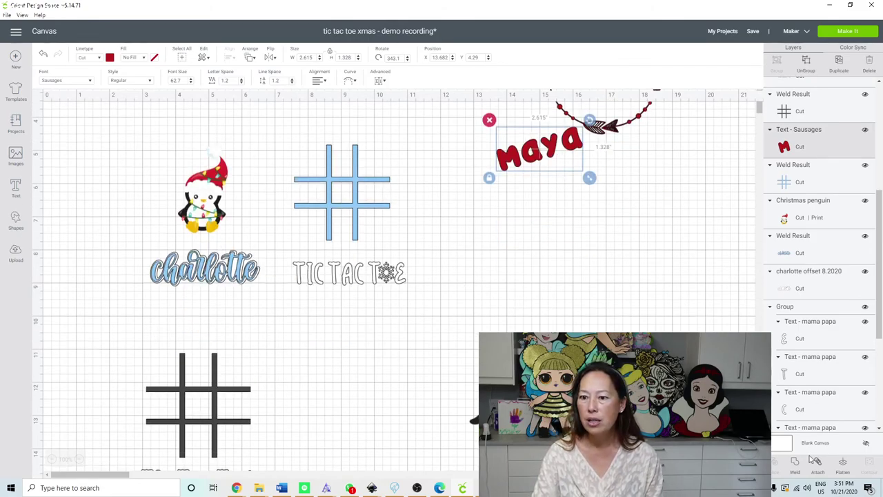
key(Delete)
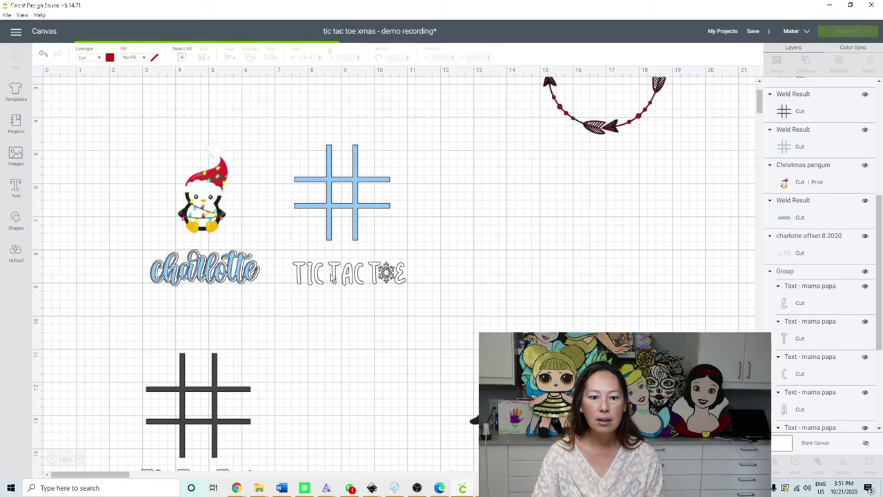
key(ctrl+z)
- Weld the white TIC TAC TOE lettering below the blue grid, and check the lettering under the dark grey grid
click(348, 276)
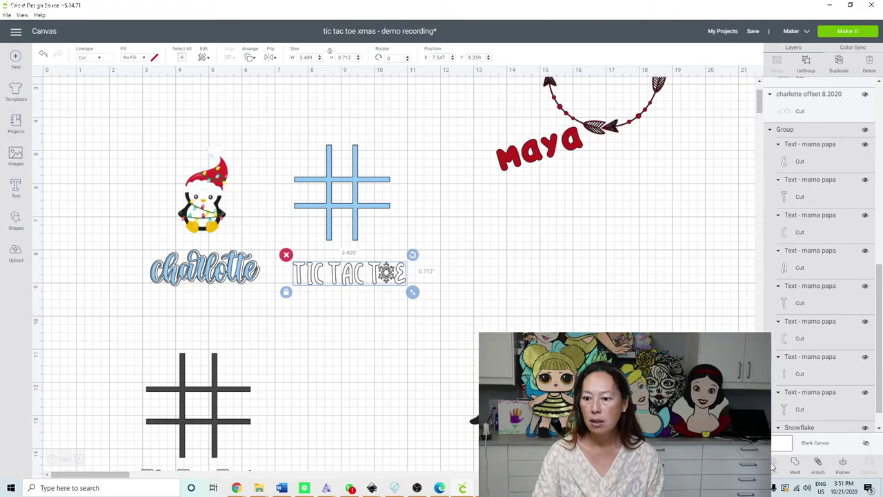
click(795, 464)
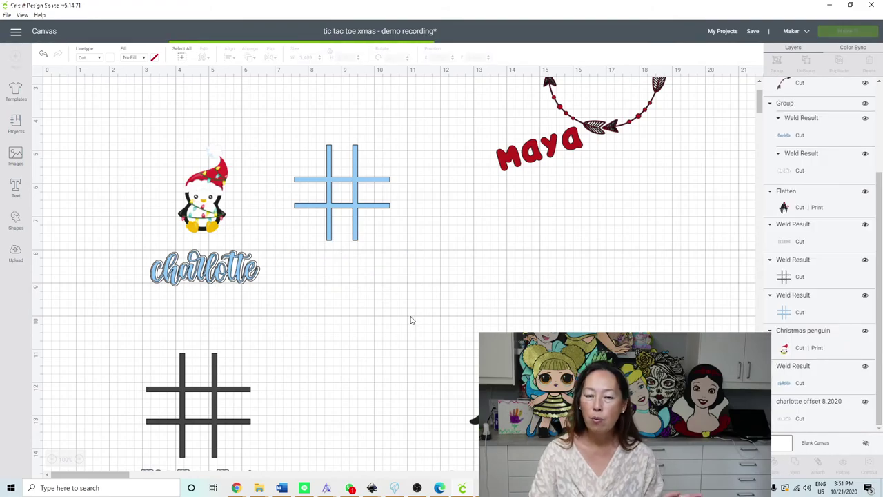
scroll(403, 329, down, 3)
scroll(404, 329, down, 3)
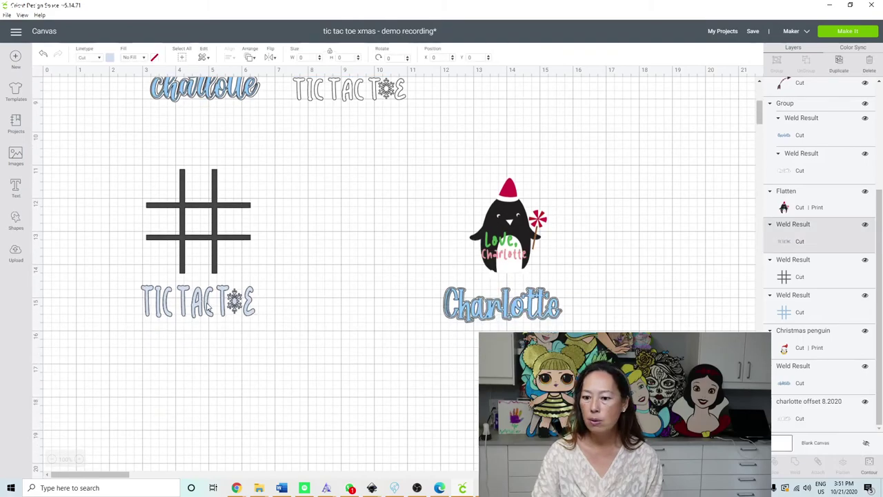
click(207, 307)
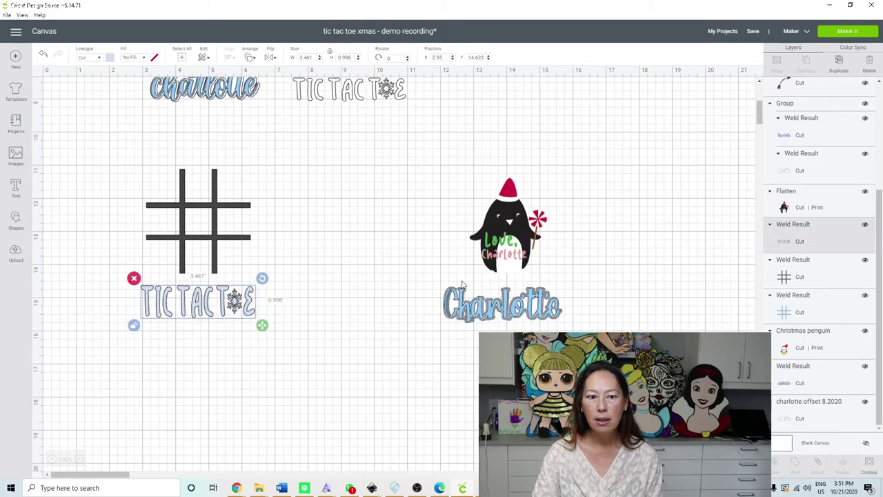
- Prepare the mats with 9 project copies and turn on mirroring for the white mat 3
click(856, 32)
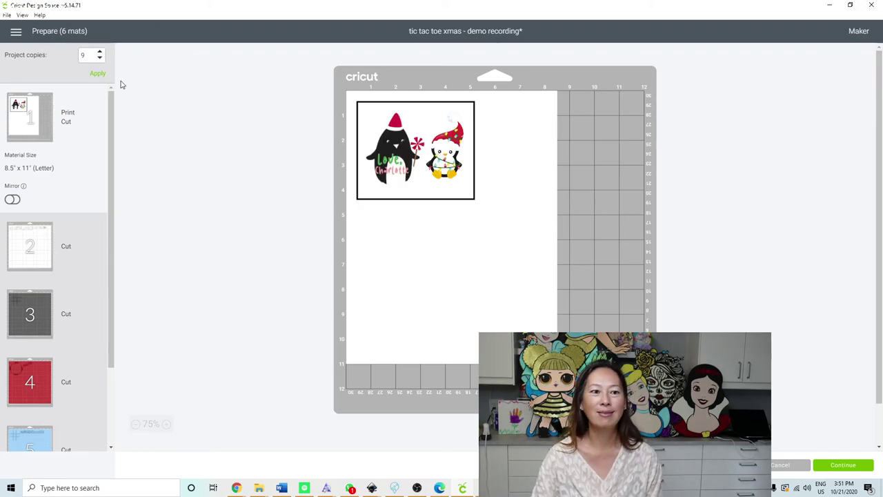
click(97, 74)
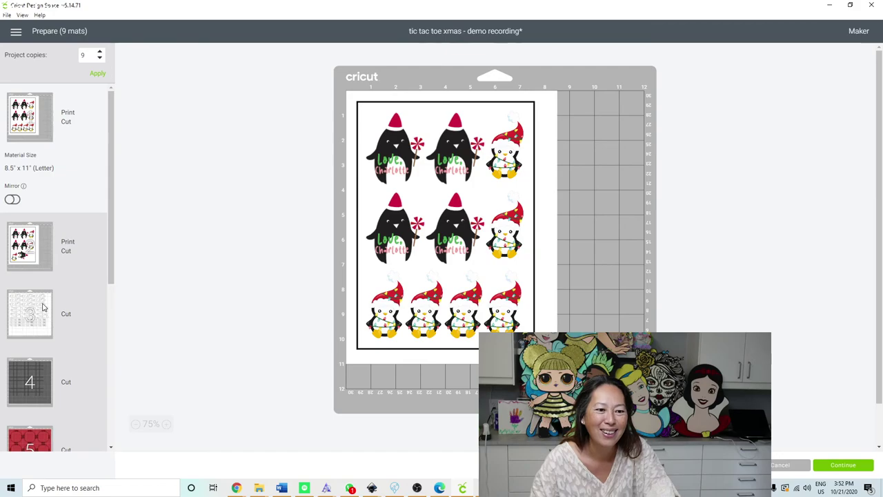
click(43, 307)
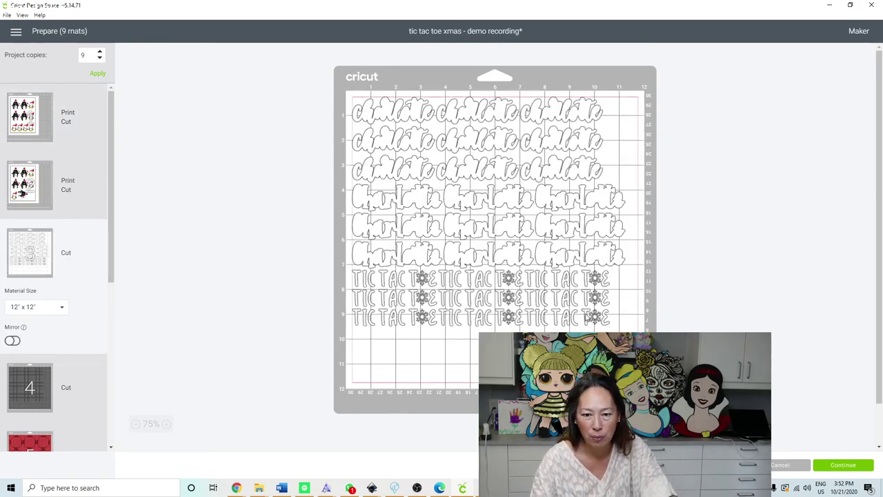
click(13, 341)
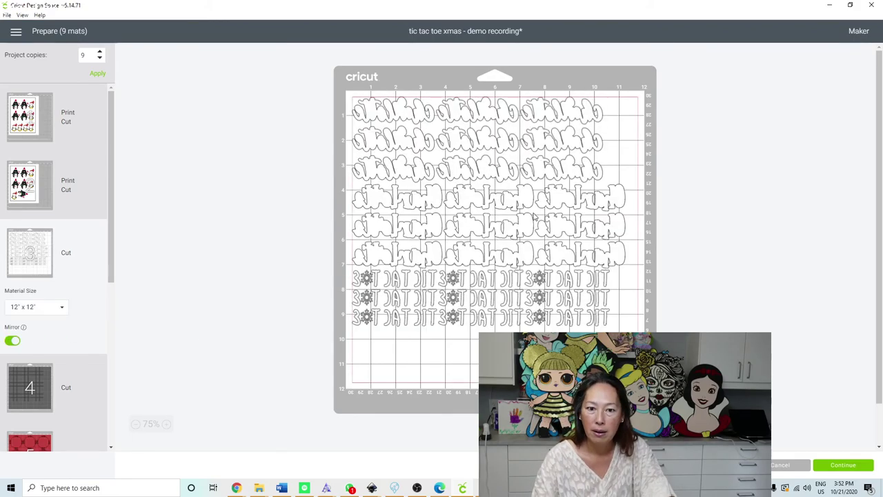
- On the dark grey mat 4, move the third column of three tic tac toe grids to the mat's right edge
scroll(67, 273, down, 3)
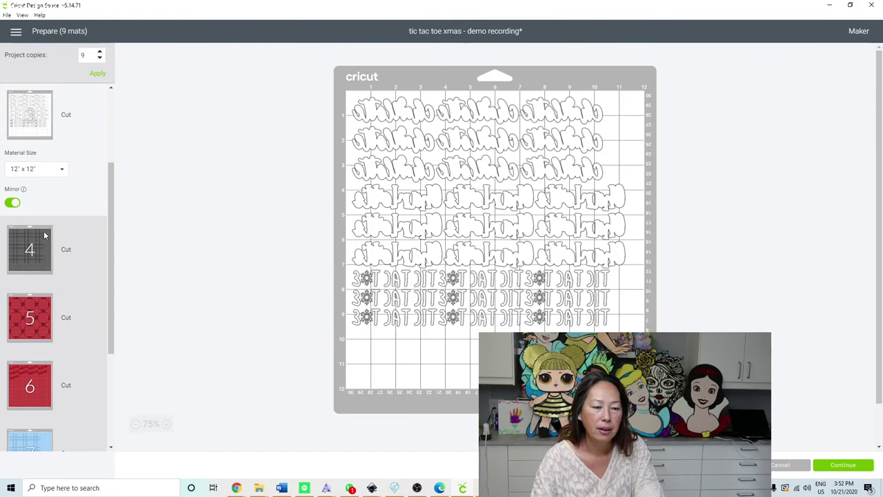
click(44, 237)
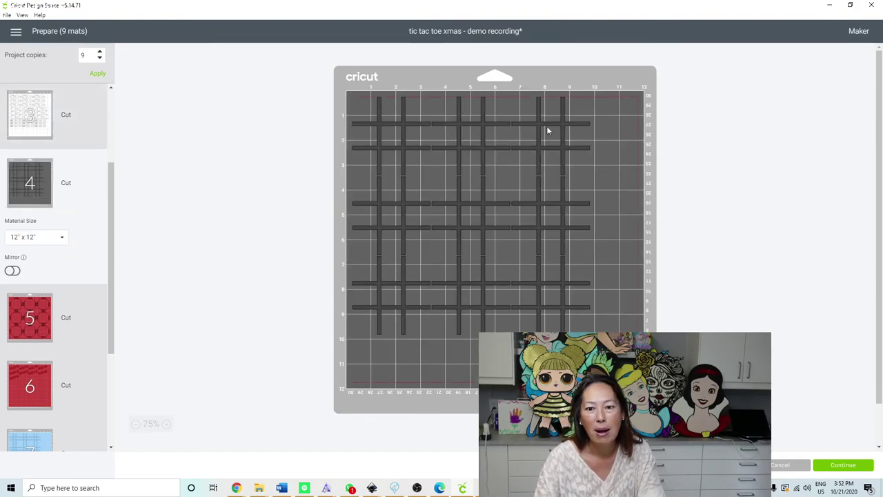
drag(548, 130, 636, 132)
drag(545, 235, 593, 228)
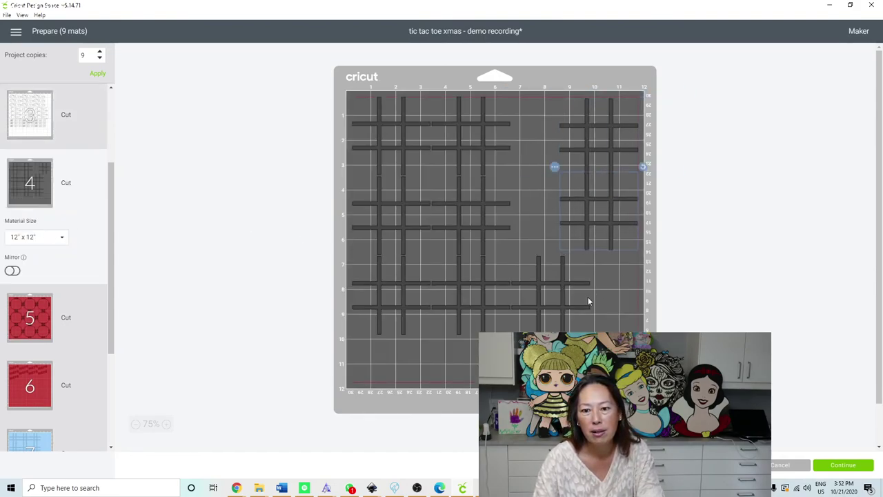
drag(573, 301, 657, 293)
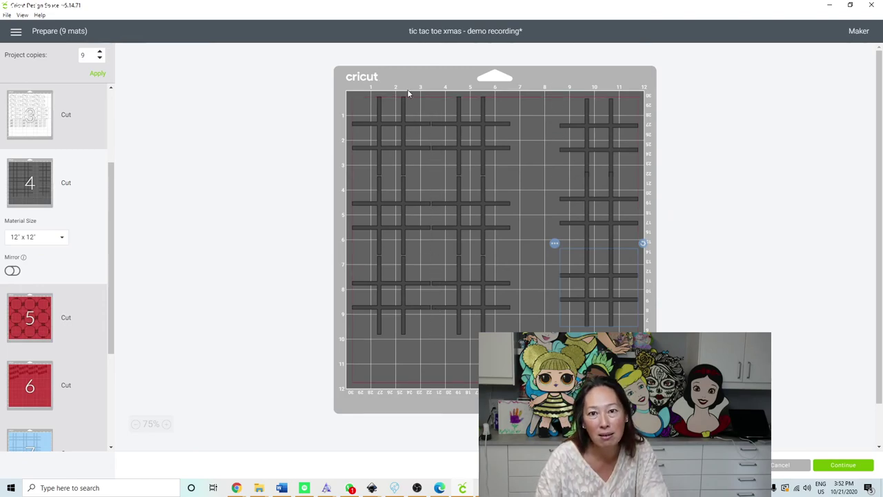
- Compare the red mats 5 and 6, and set the material size of mat 5 to 12" x 24"
click(23, 318)
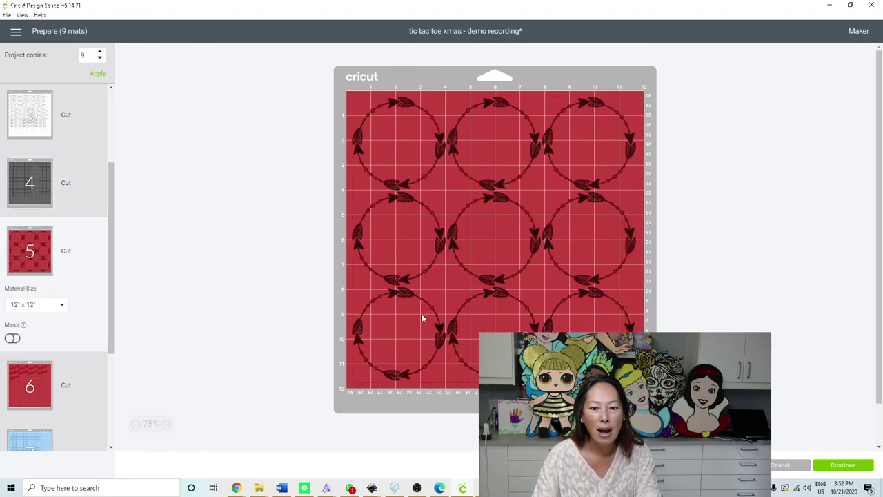
click(19, 395)
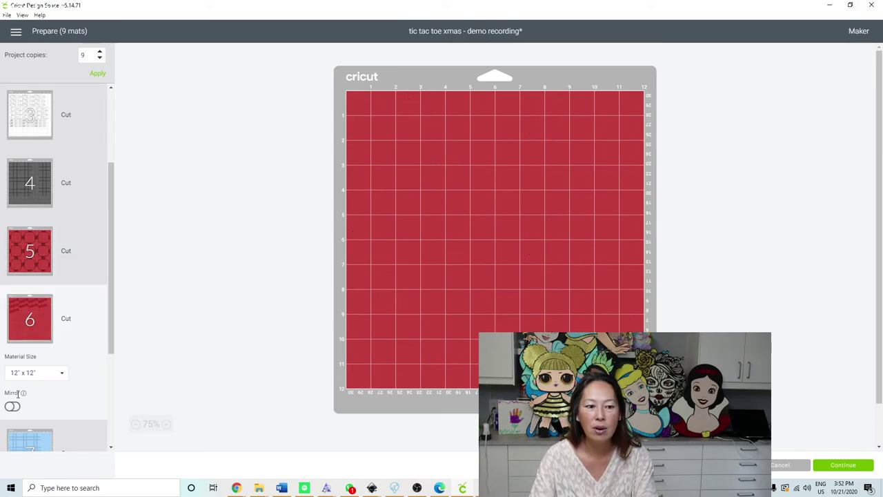
click(23, 254)
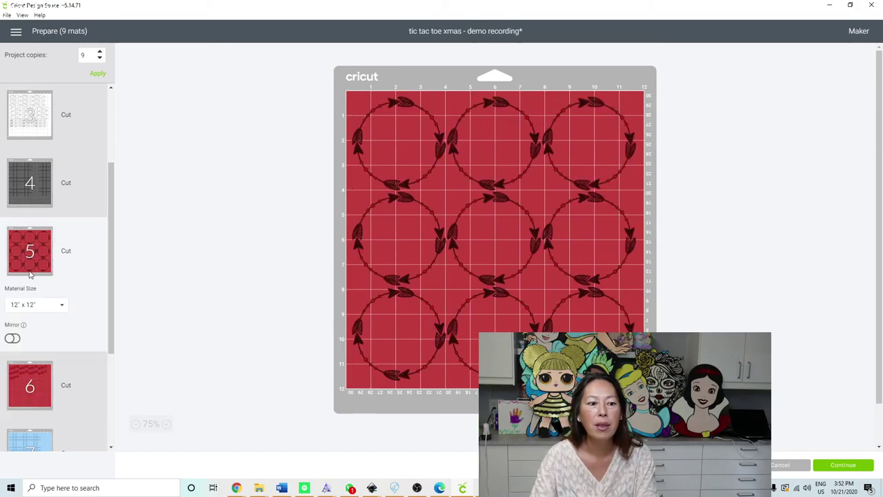
click(35, 305)
scroll(40, 414, down, 3)
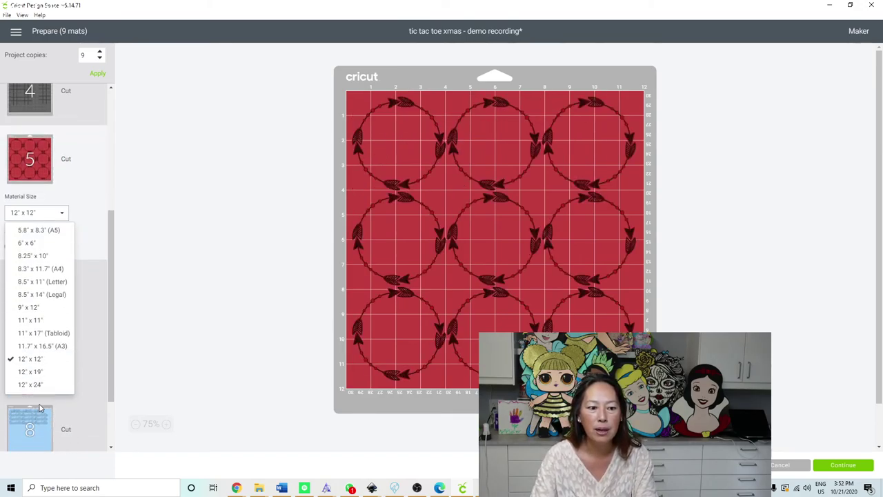
click(41, 387)
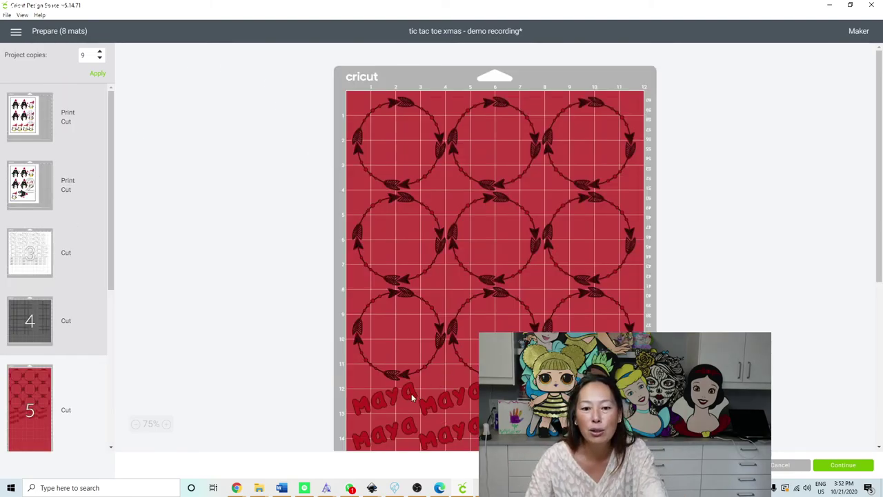
- Place the red name cutouts on mat 5 inside the nine arrow wreaths and check the remaining free area
drag(395, 398, 409, 330)
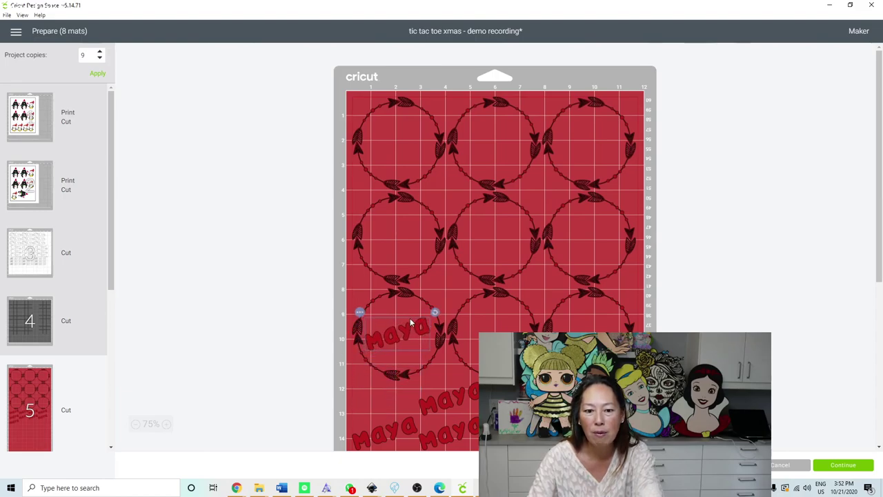
drag(454, 388, 502, 315)
drag(373, 436, 392, 229)
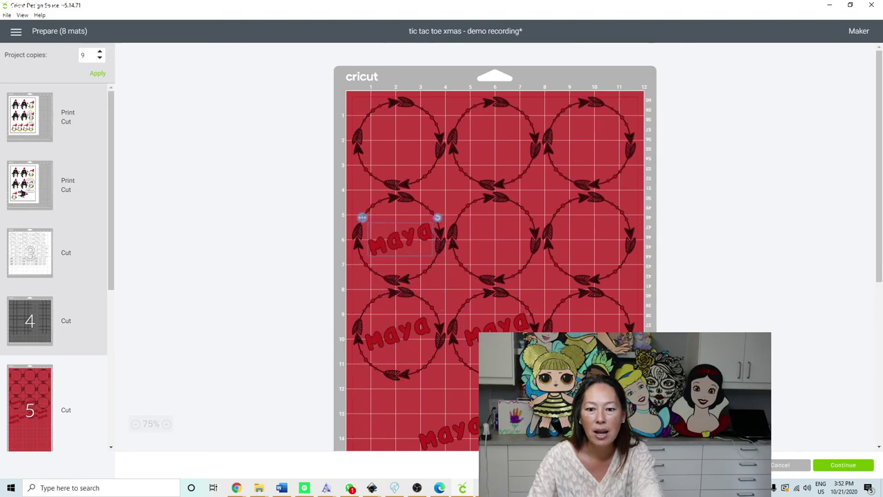
drag(524, 320, 503, 233)
click(601, 327)
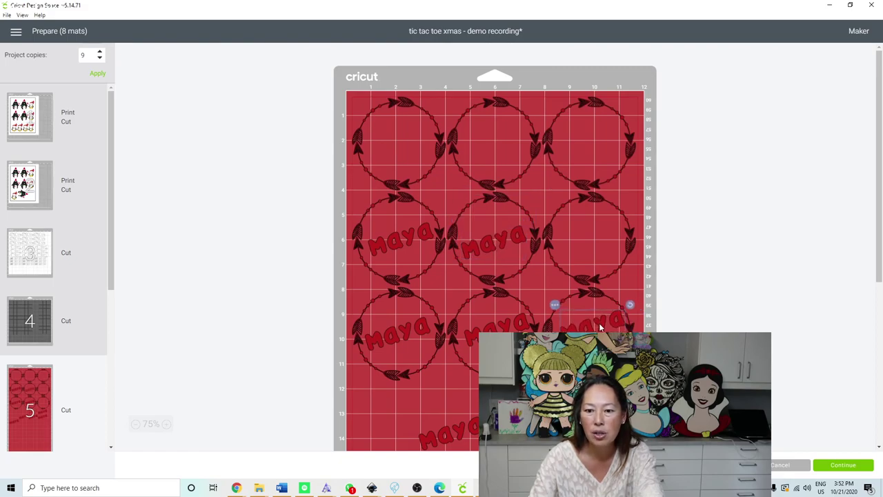
drag(600, 326, 602, 231)
drag(458, 428, 503, 136)
drag(578, 257, 616, 108)
scroll(407, 307, down, 2)
drag(405, 376, 418, 58)
scroll(75, 400, down, 2)
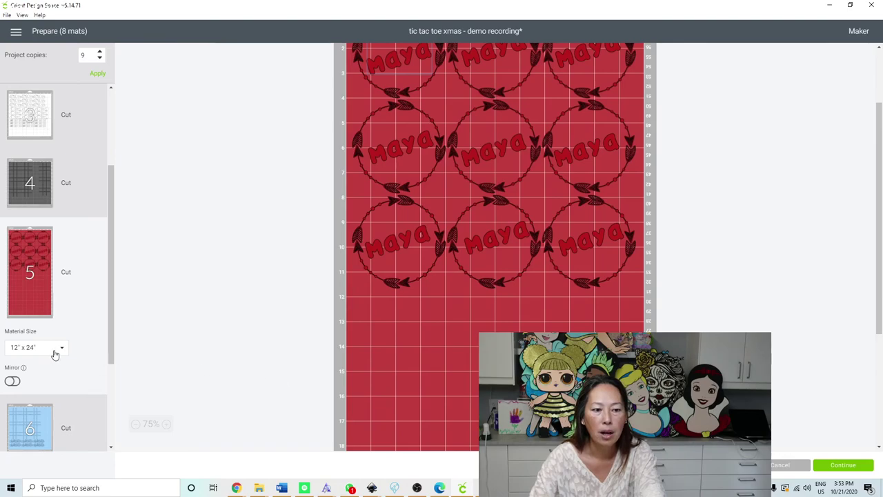
scroll(471, 376, down, 5)
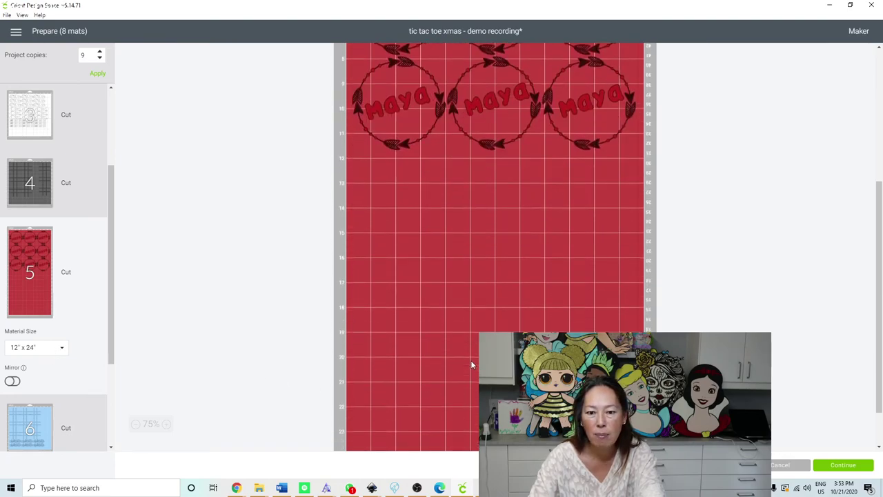
scroll(482, 266, up, 6)
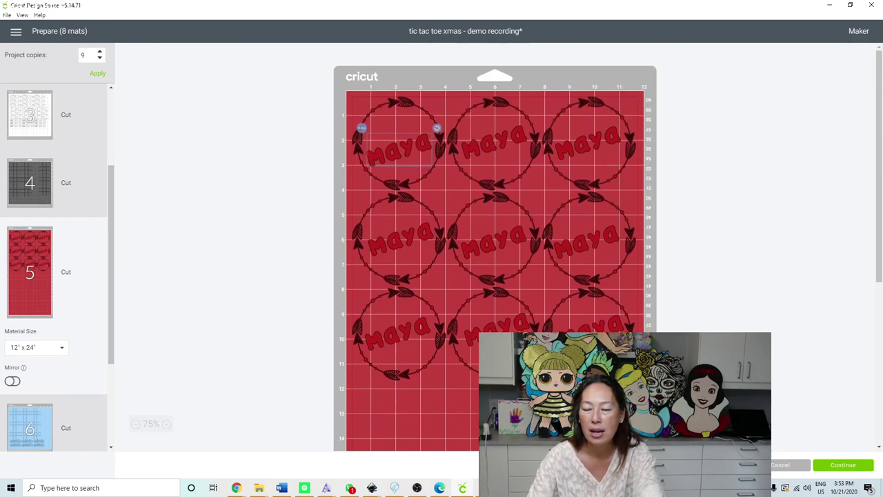
- Return the material size of the red mat 5 to 12" x 12"
click(48, 346)
scroll(44, 342, down, 3)
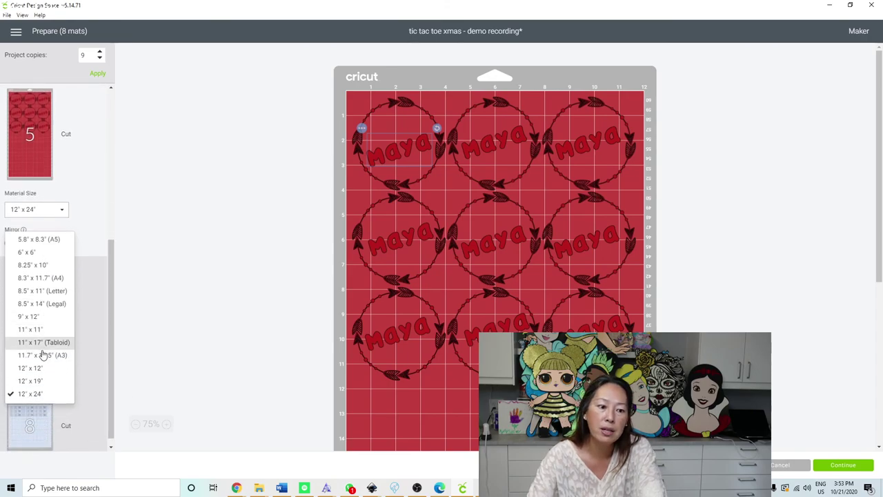
click(33, 369)
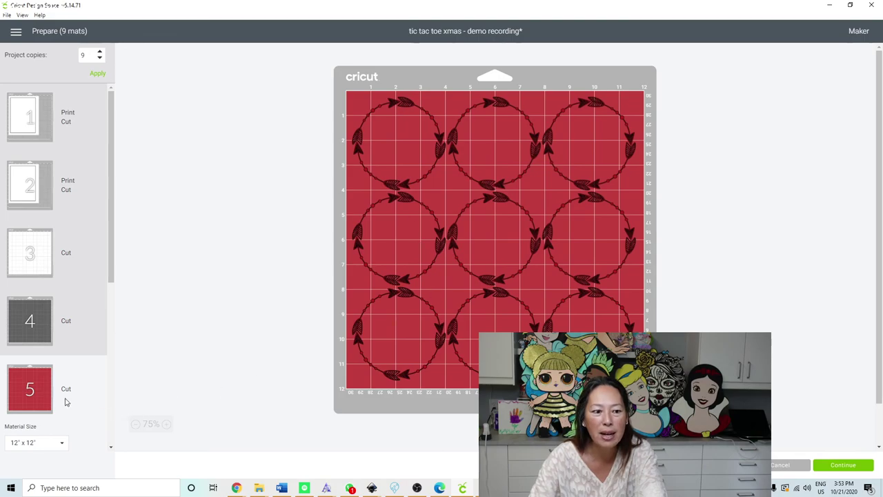
- Review the layouts of the blue mats 7 and 8 and the TIC TAC TOE lettering on mat 9
scroll(66, 400, down, 2)
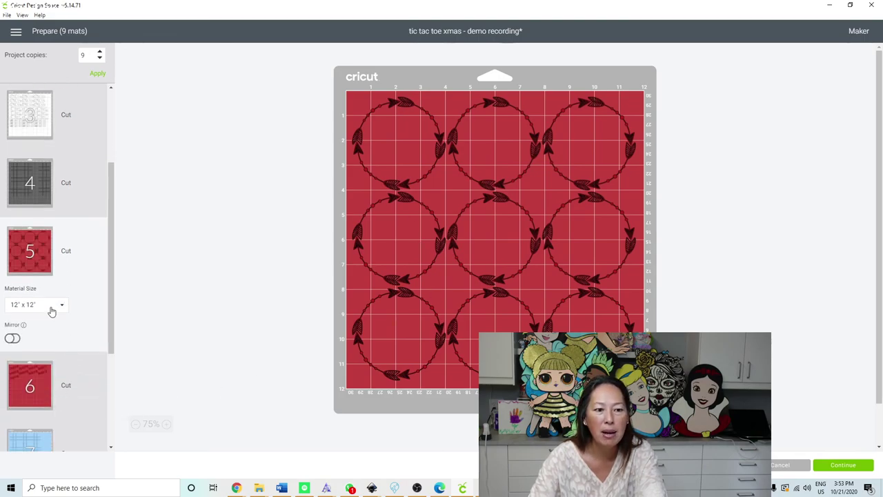
scroll(52, 312, down, 2)
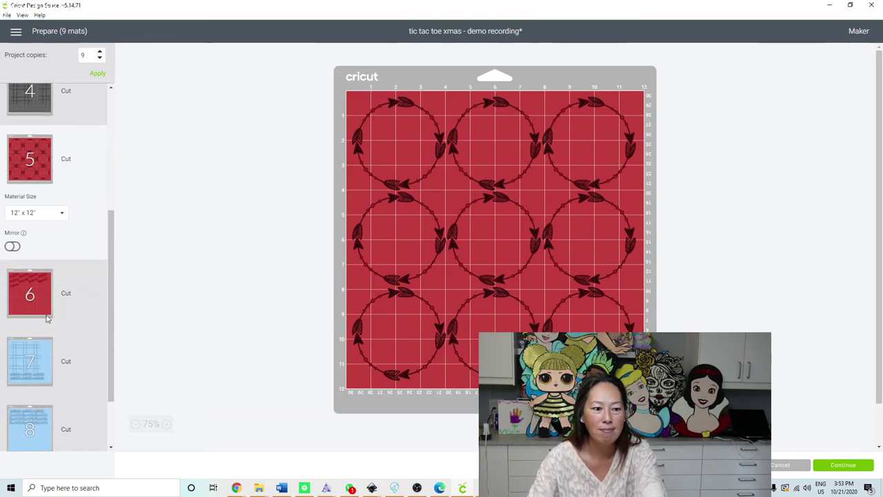
click(32, 351)
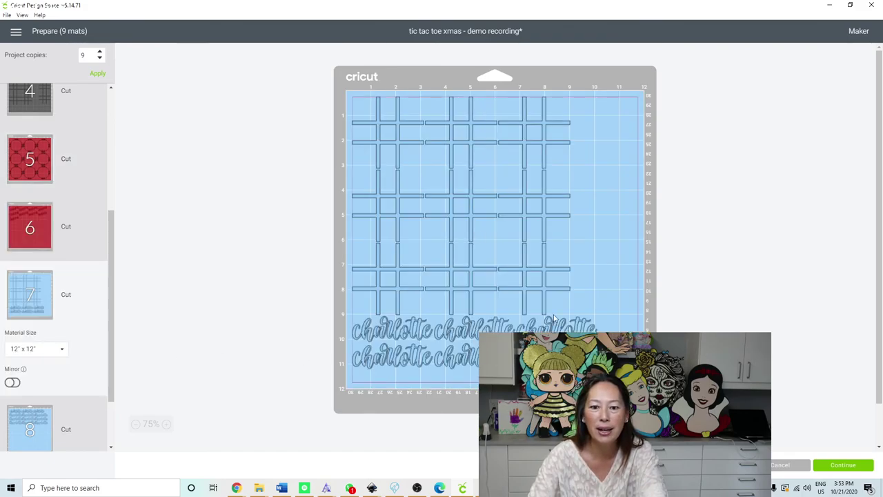
click(39, 424)
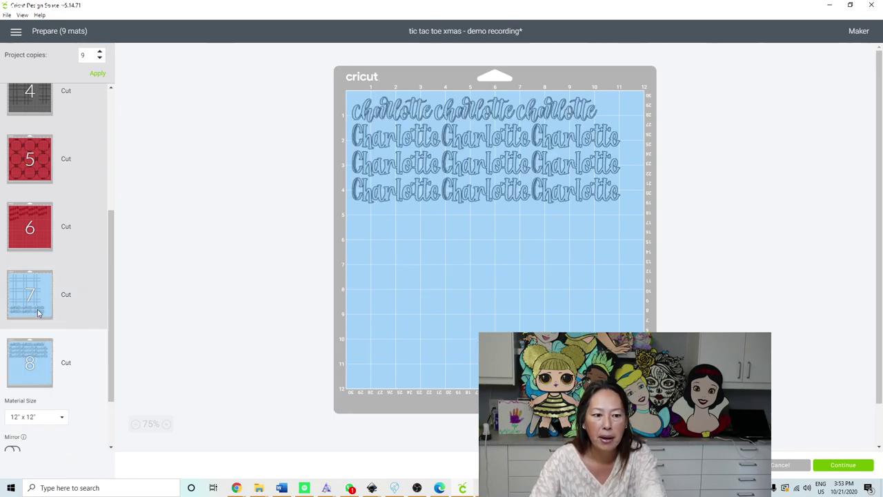
scroll(36, 418, down, 2)
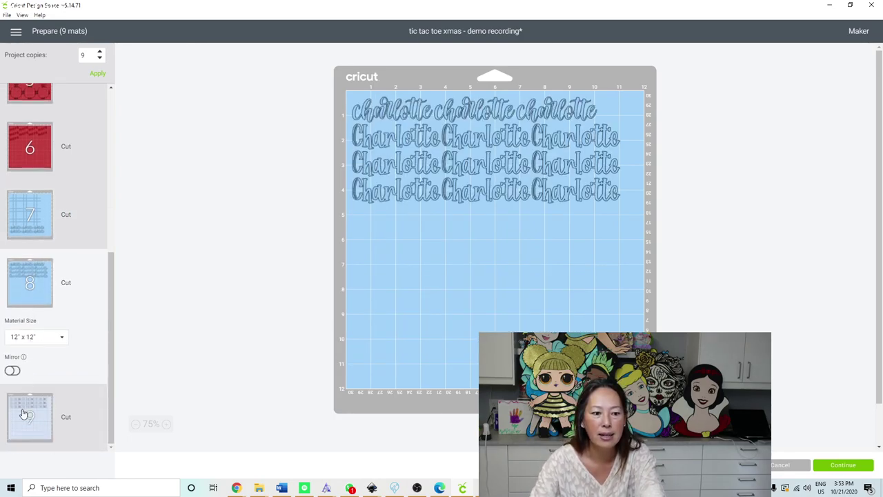
click(23, 413)
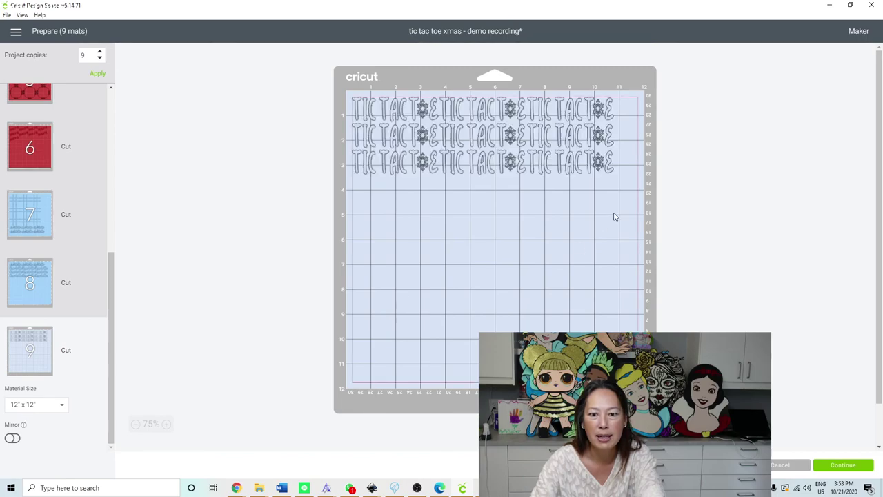